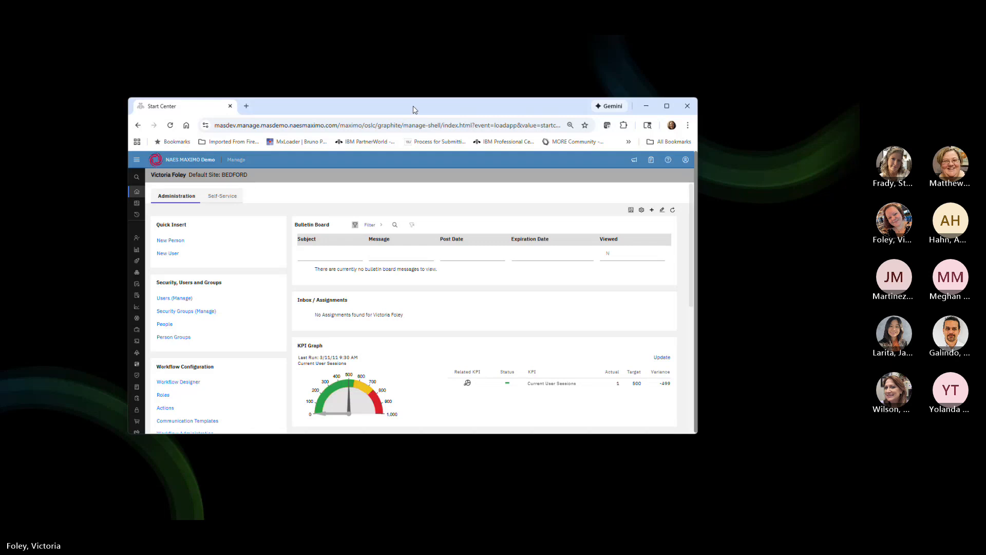
- Maximize the browser window, open Work Order Tracking and list all work orders for the BEDFORD site
double_click(414, 105)
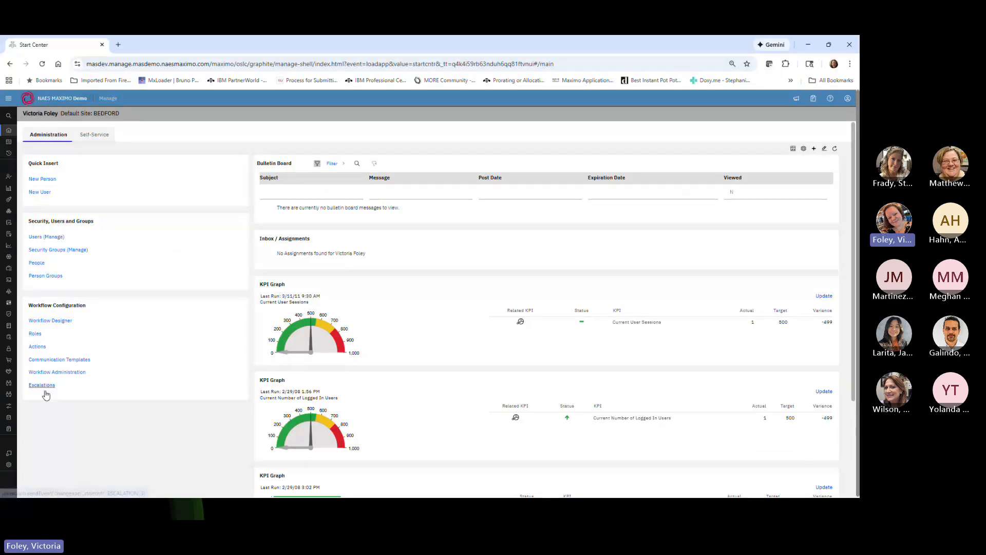
mouse_move(17, 234)
left_click(26, 163)
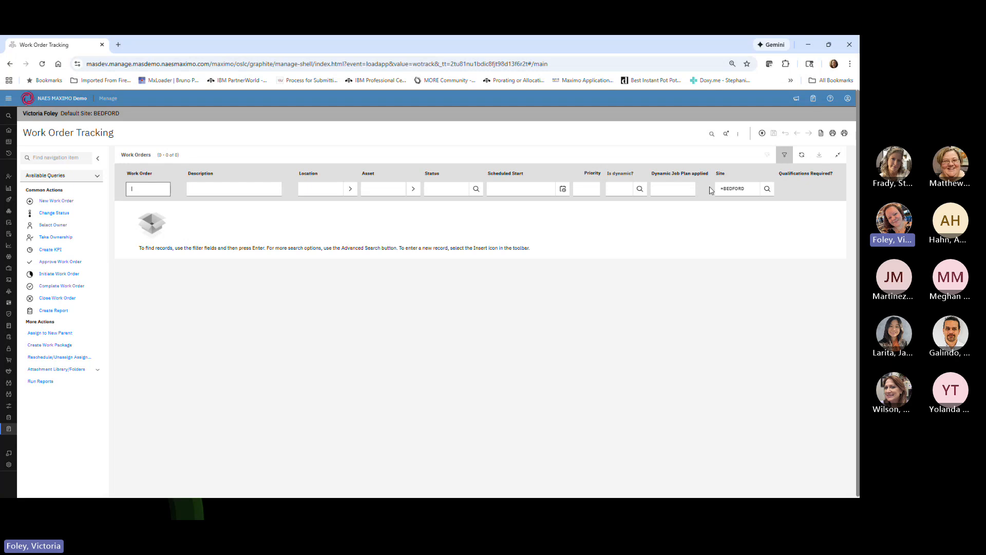
left_click(154, 194)
key("Return")
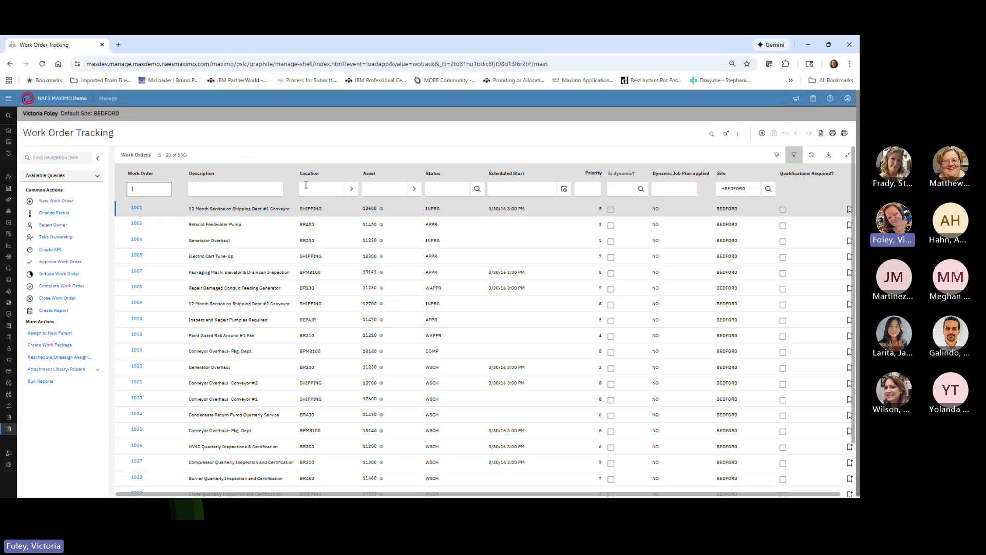
- Filter the work order list by the location repair, and clear that filter to list all work orders again
left_click(315, 188)
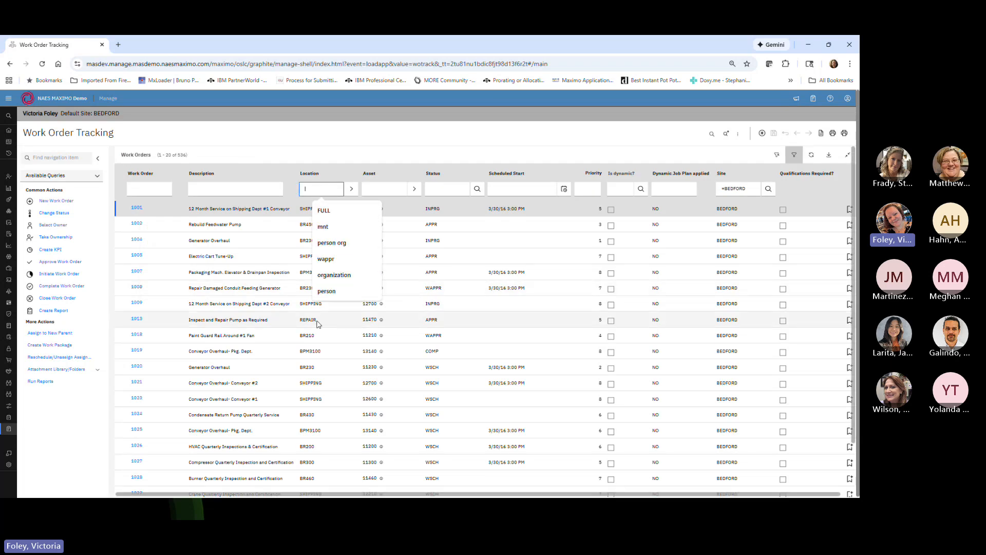
type("rep")
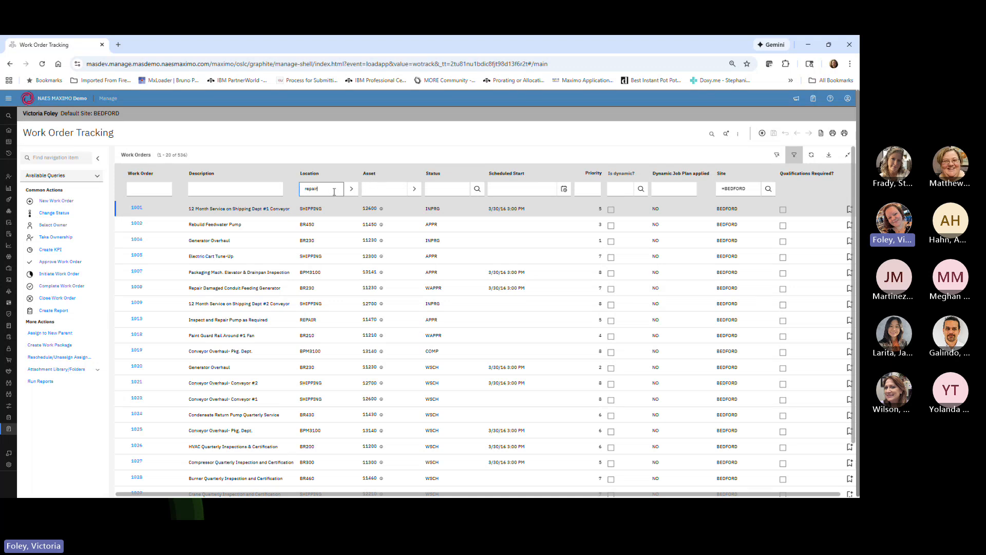
type("air")
key("Return")
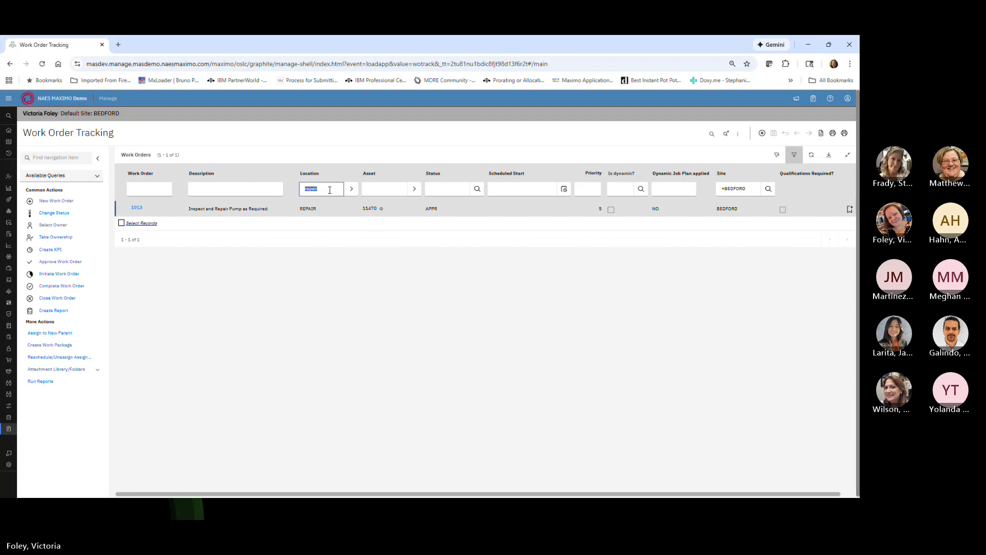
key("BackSpace")
key("Return")
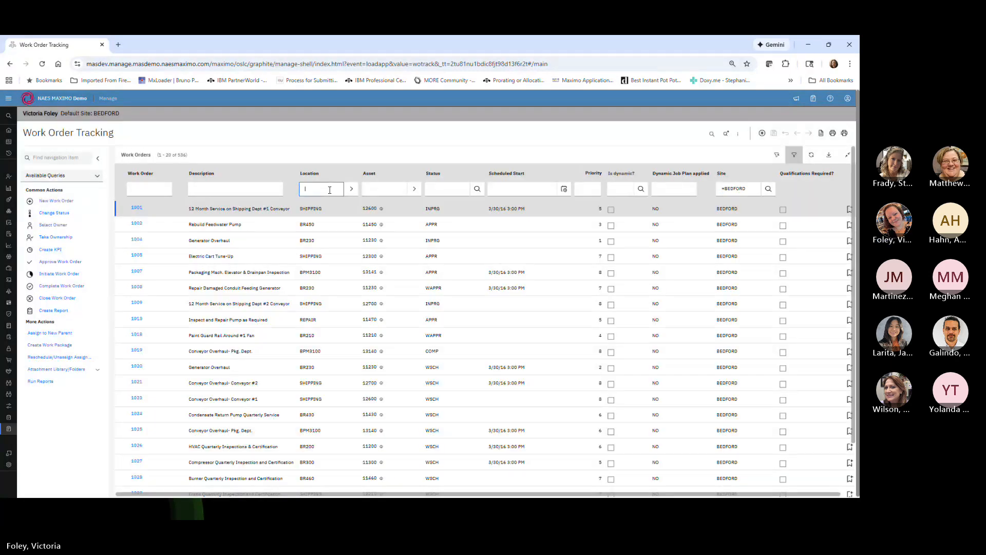
- Filter the work order list by the location shipping and look through the matching records
type("shipp")
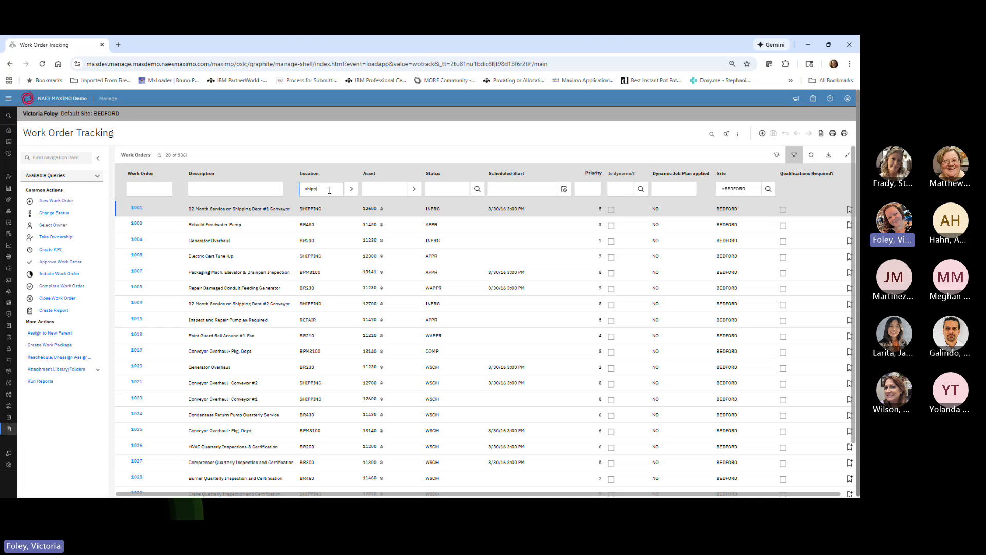
type("ing")
key("Return")
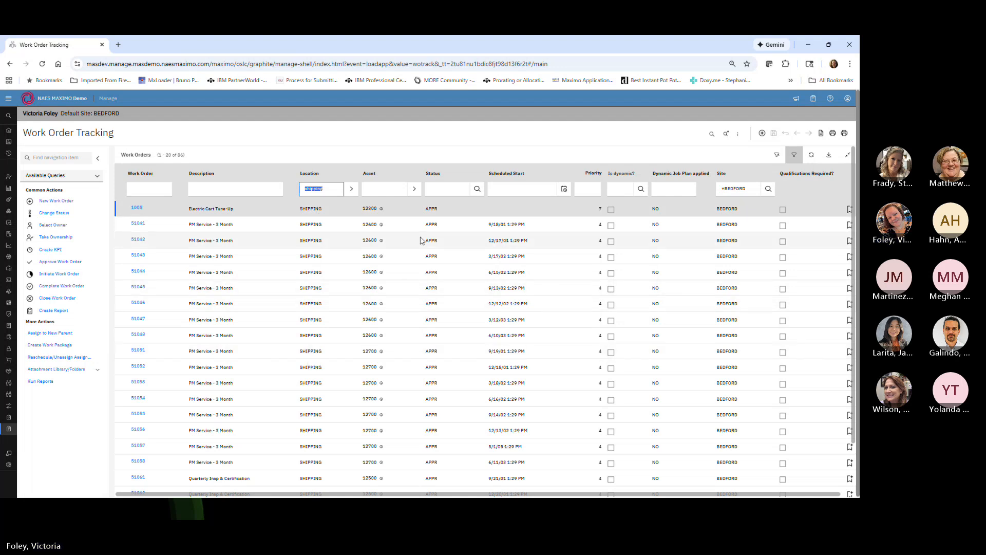
scroll(421, 240, "down", 2)
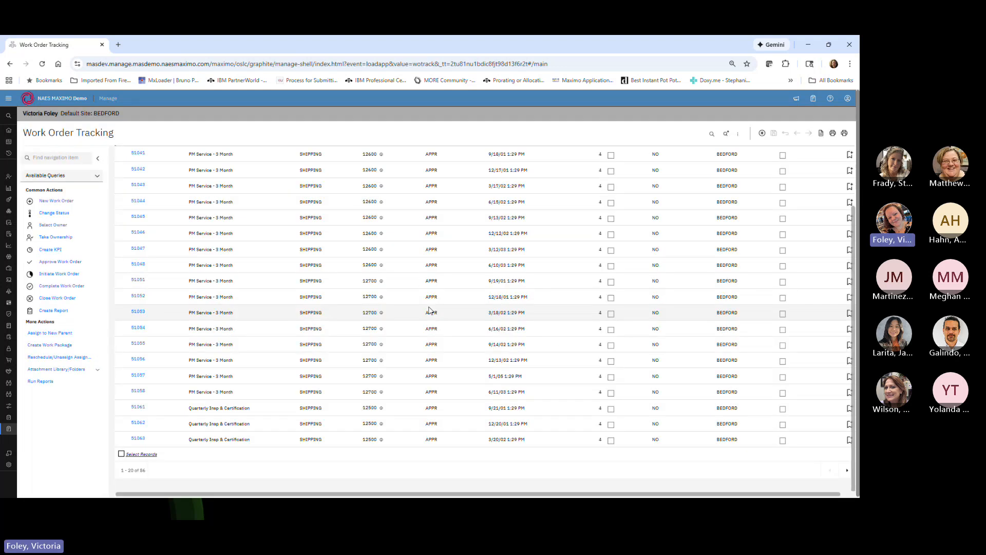
scroll(431, 307, "up", 1)
scroll(430, 307, "up", 1)
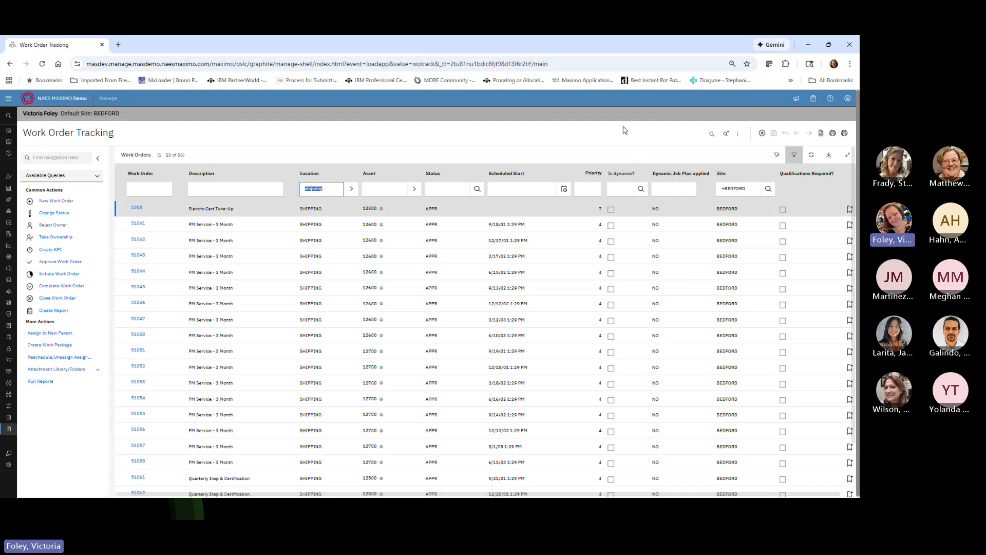
- Set up an advanced search with the location shipping and the statuses WAPPR and WSCH
left_click(726, 134)
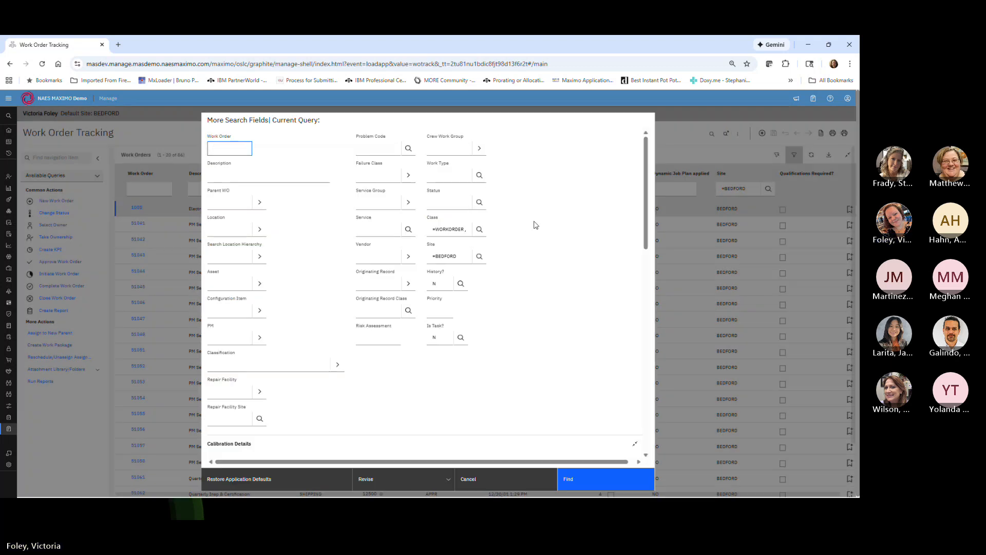
left_click(235, 230)
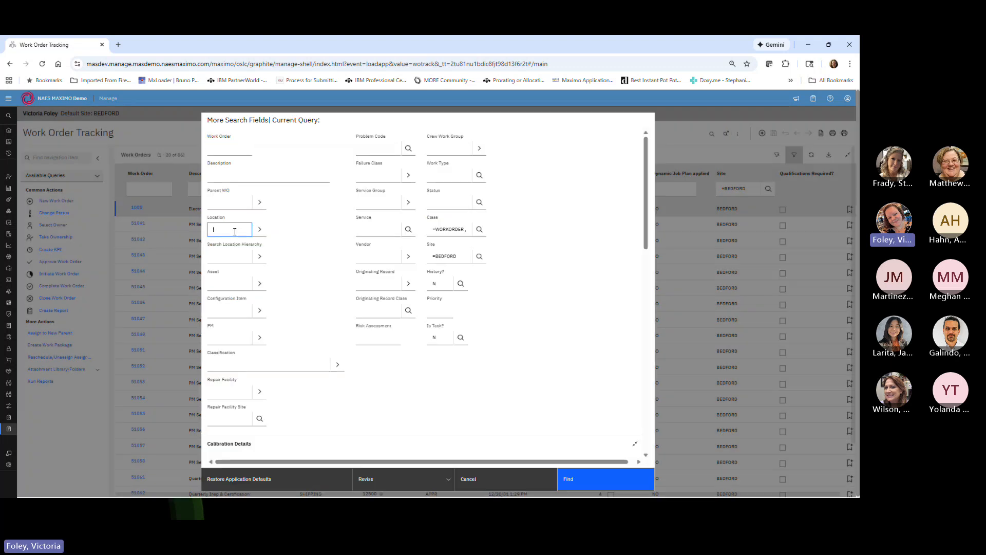
type("shipping")
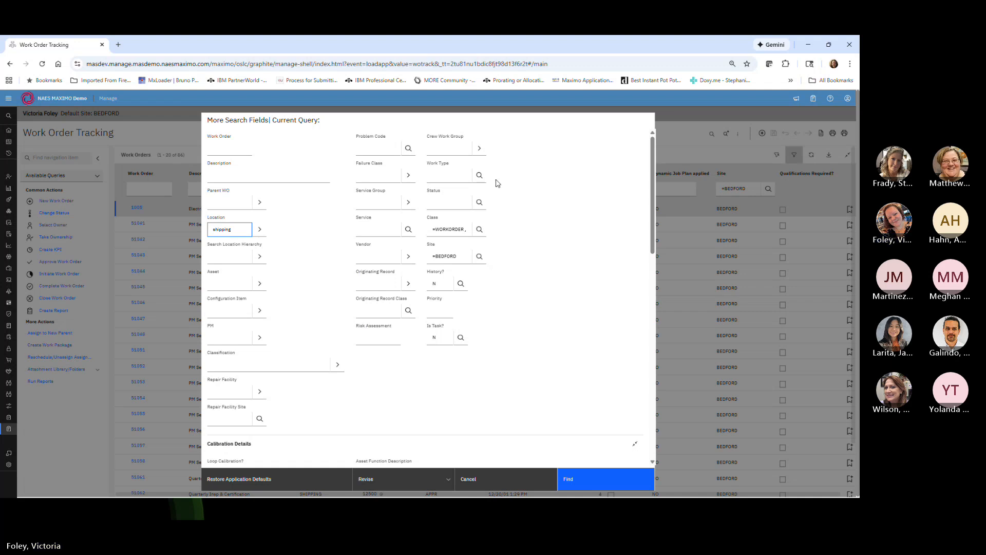
left_click(482, 203)
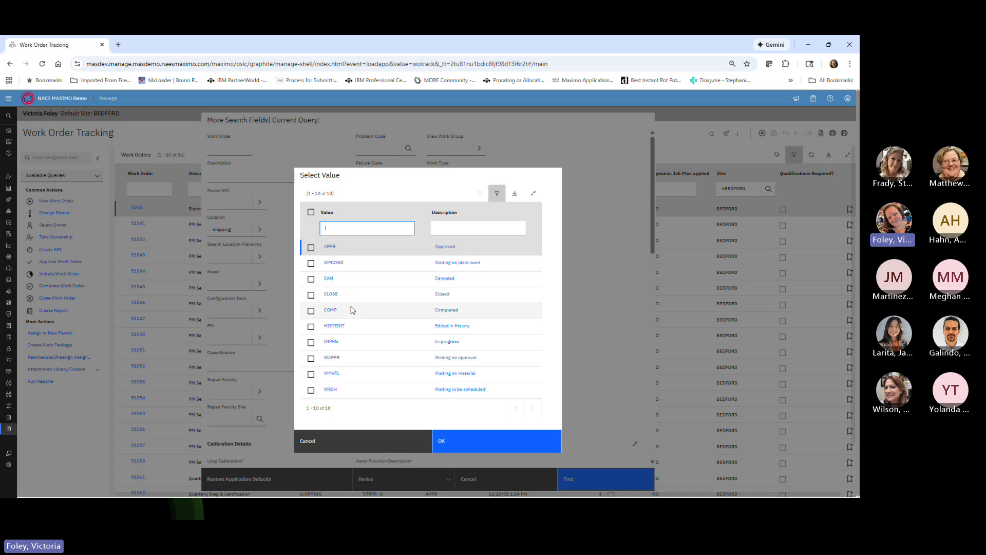
left_click(311, 358)
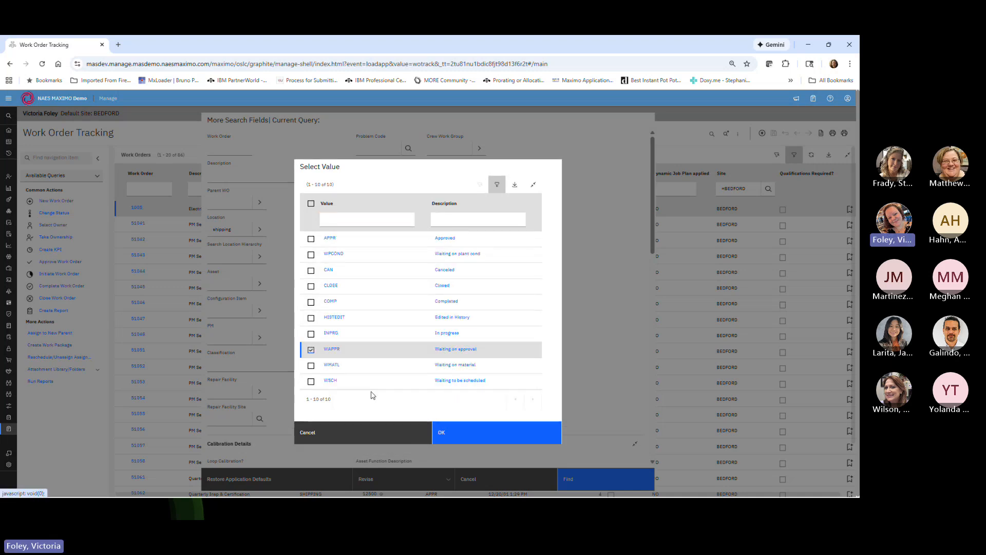
left_click(310, 381)
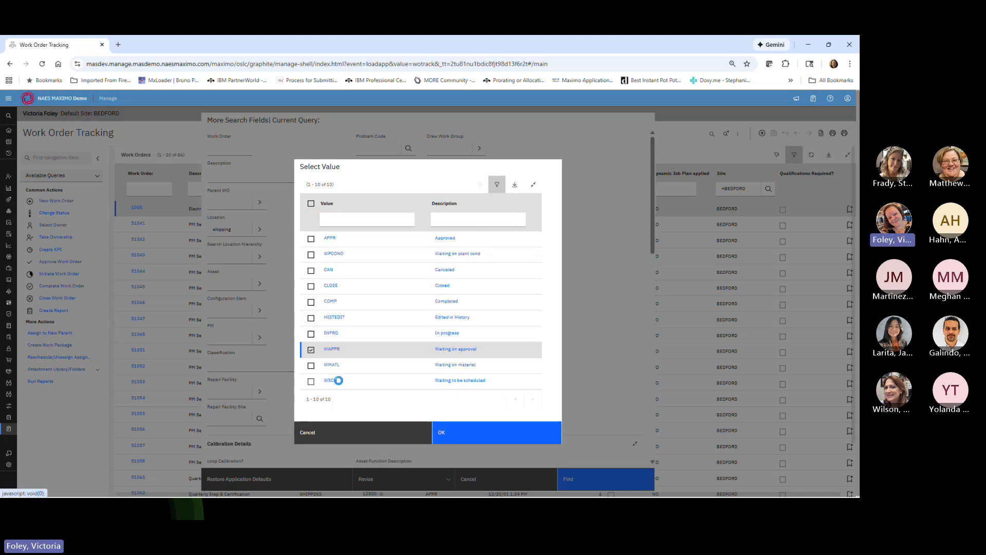
left_click(443, 432)
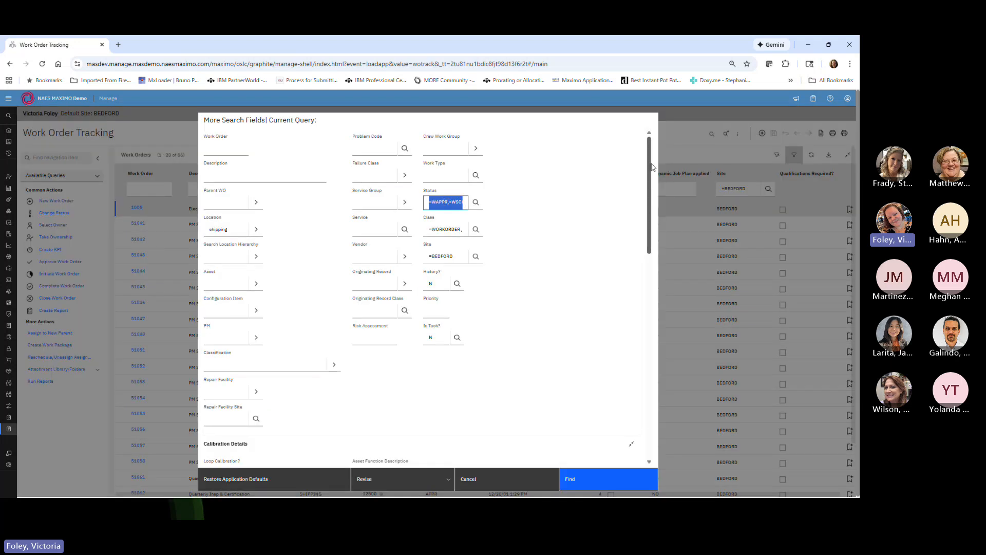
- Review the remaining advanced search fields, including plan details, user information and dates, and run the search
left_click_drag(650, 163, 653, 332)
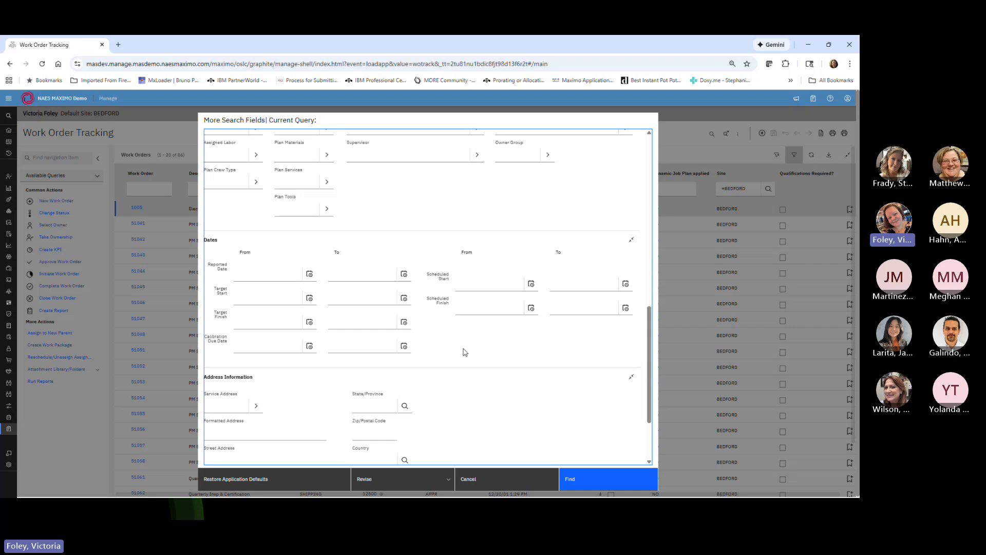
scroll(465, 352, "up", 5)
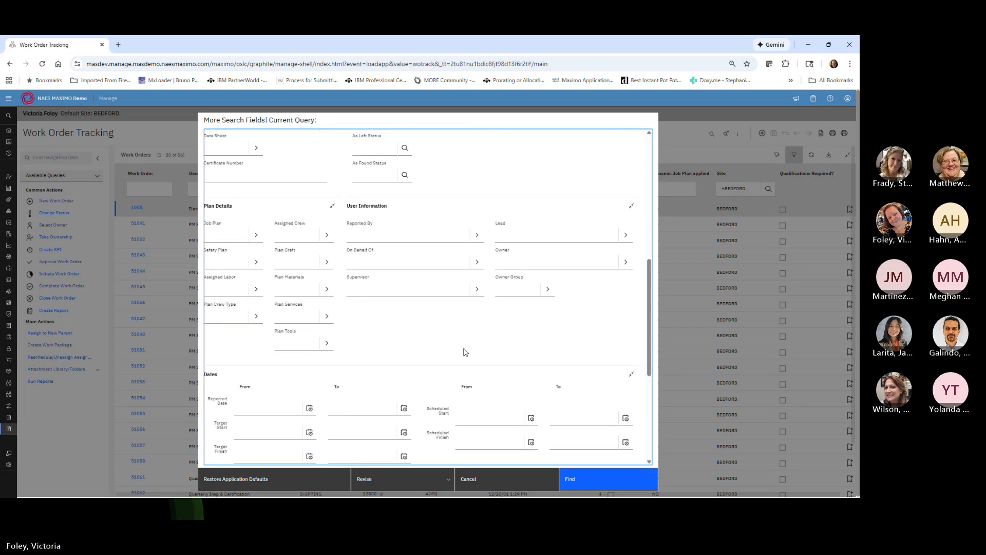
scroll(465, 352, "up", 6)
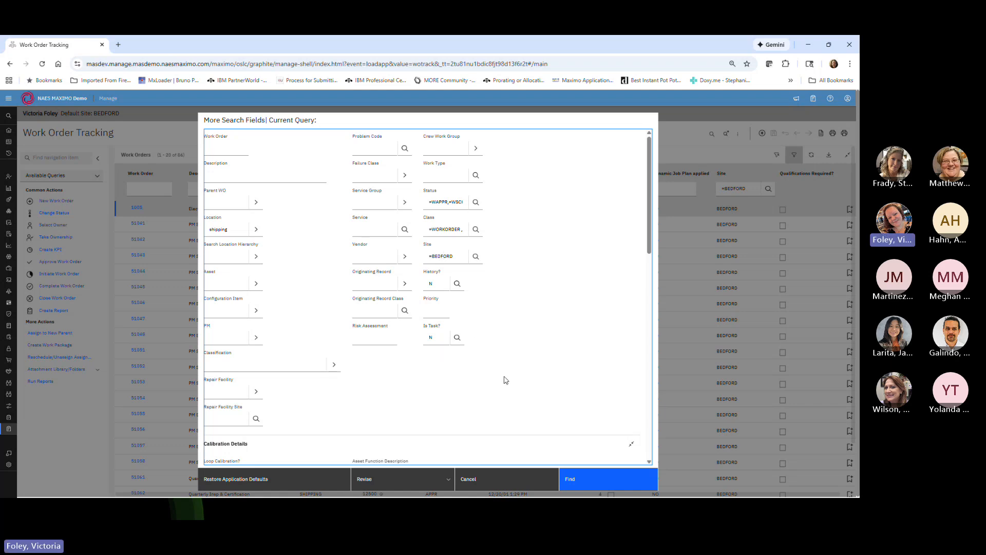
left_click(576, 482)
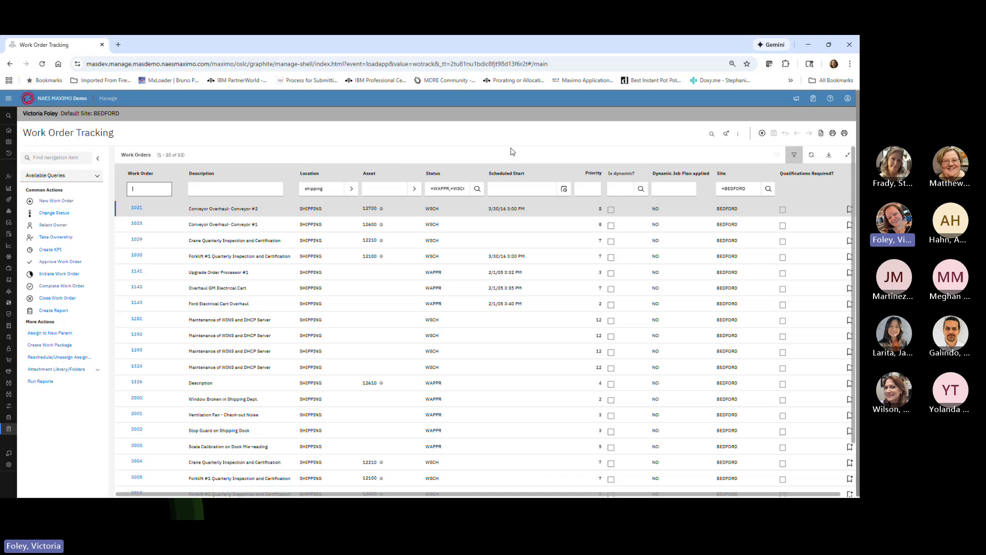
- Start saving the current query, entering Unapproved Shipping WOs as both its name and its description
left_click(737, 134)
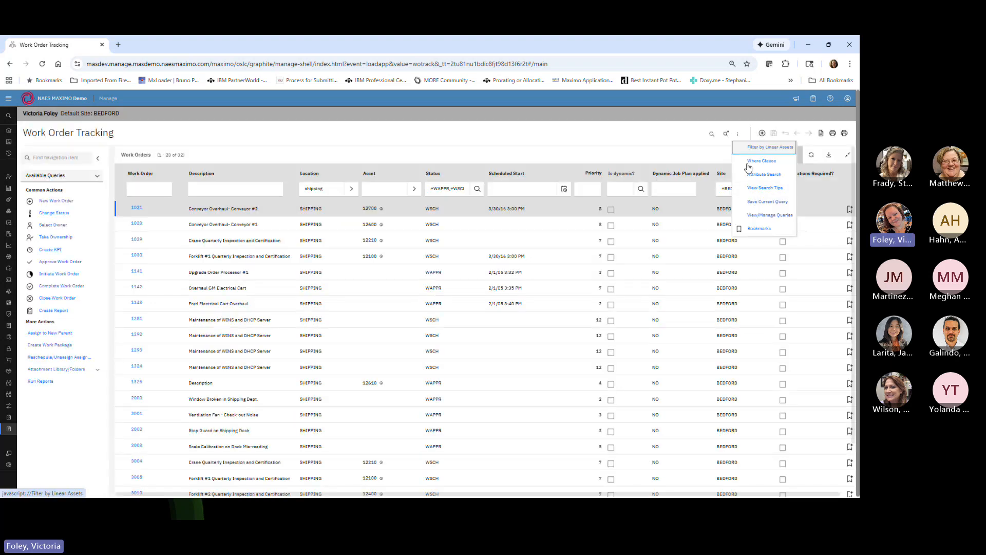
left_click(765, 201)
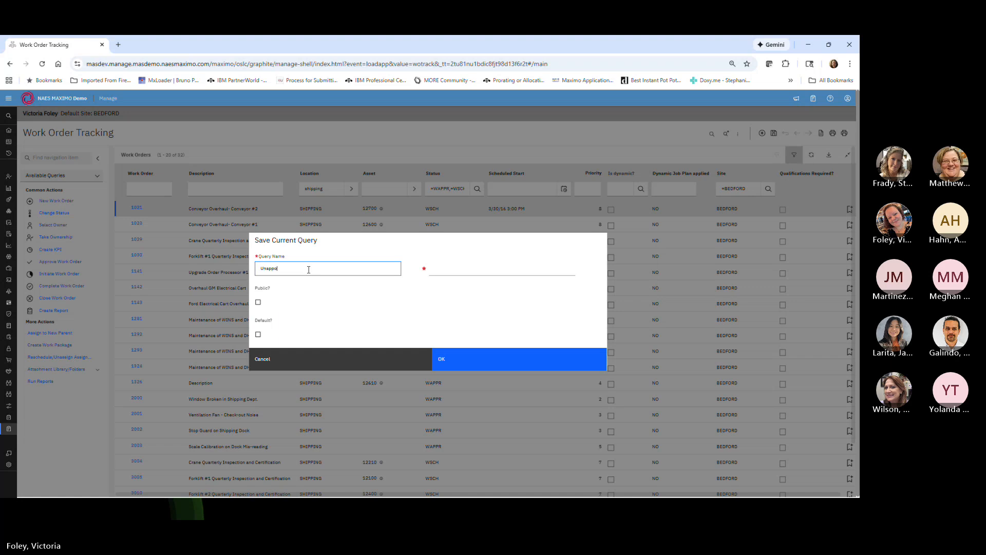
type("d Shippi")
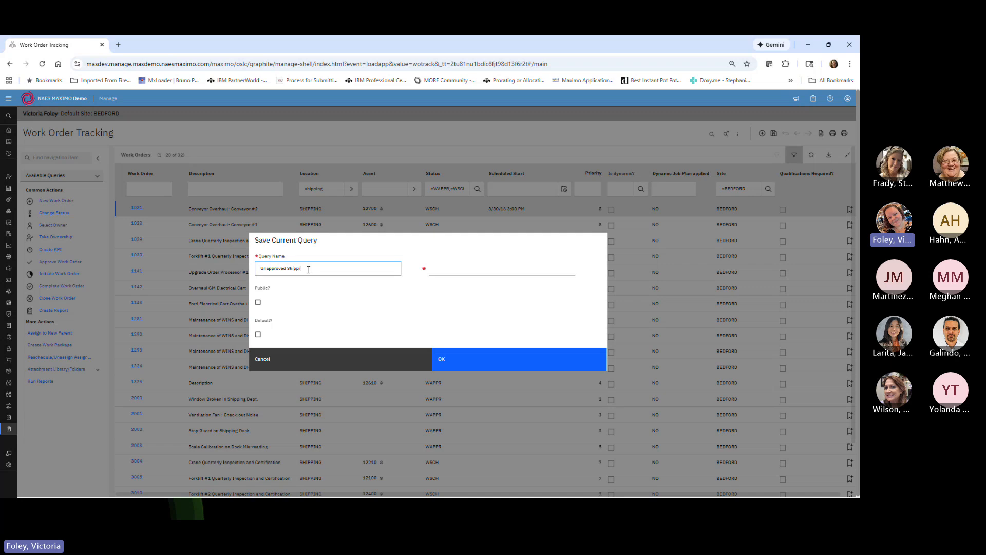
type("ng WOs")
key("ctrl+a")
key("BackSpace")
key("ctrl+z")
key("ctrl+c")
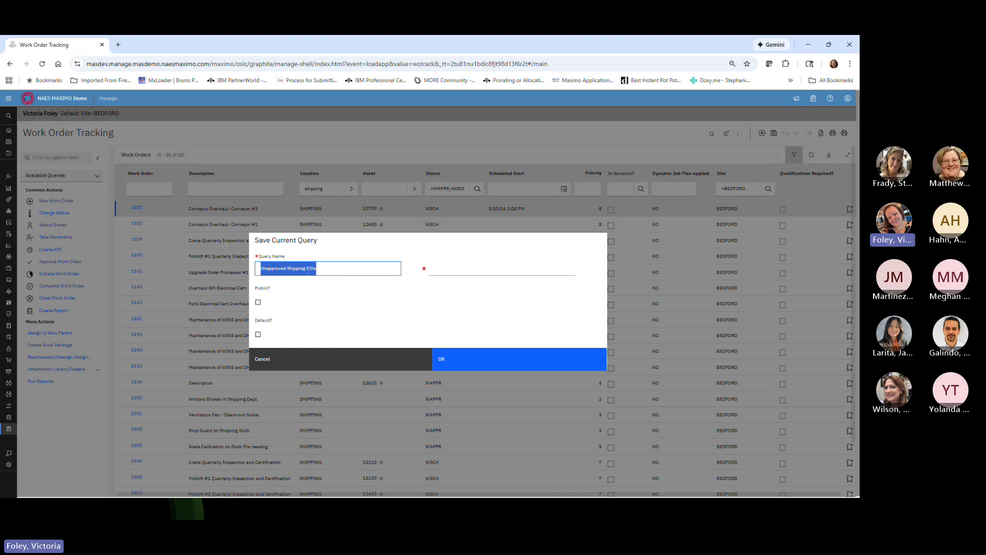
left_click(451, 269)
key("ctrl+v")
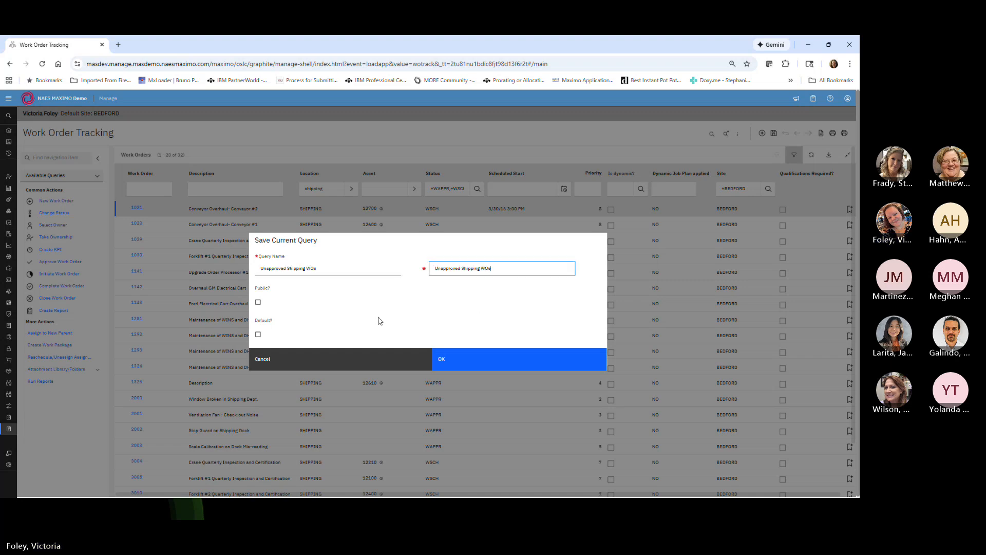
- Mark the query as public and as the default, and save it
left_click(259, 303)
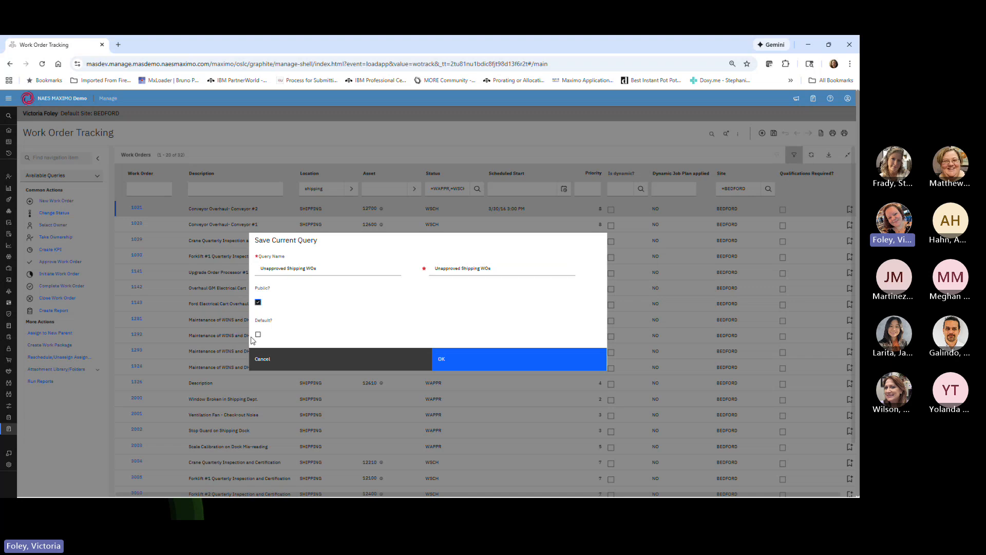
left_click(258, 335)
left_click(445, 361)
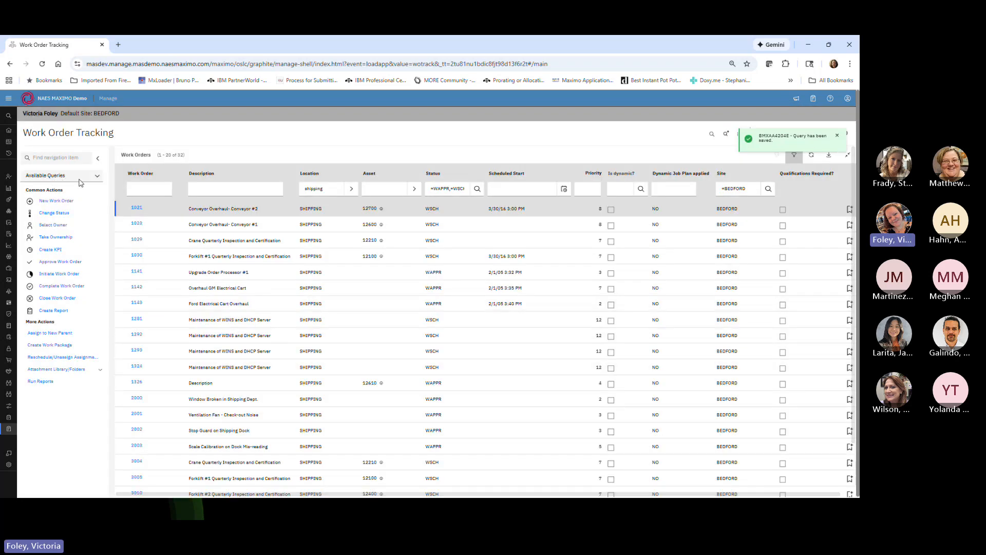
- Check the available queries for Unapproved Shipping WOs, and reopen Work Order Tracking from the Start Center to check the default query
left_click(97, 178)
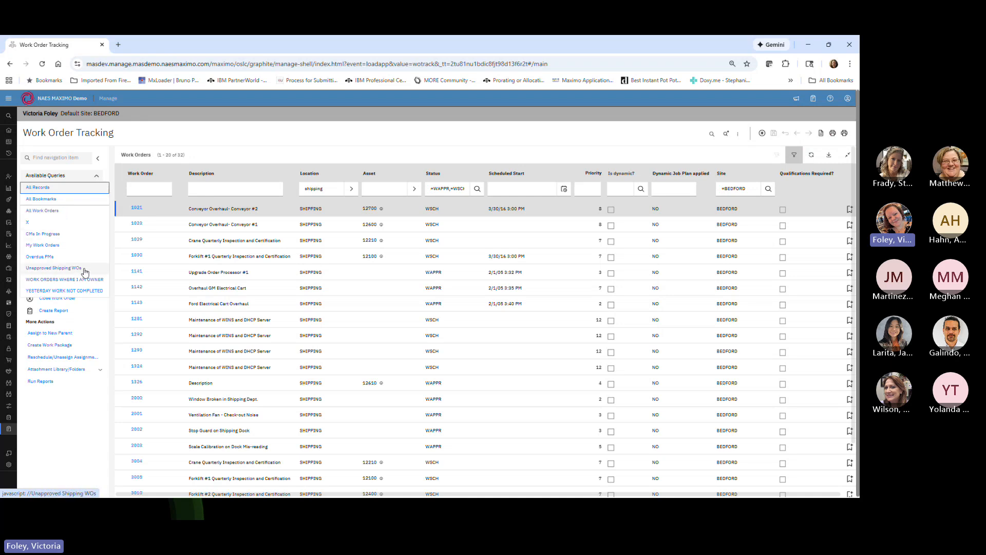
left_click(216, 141)
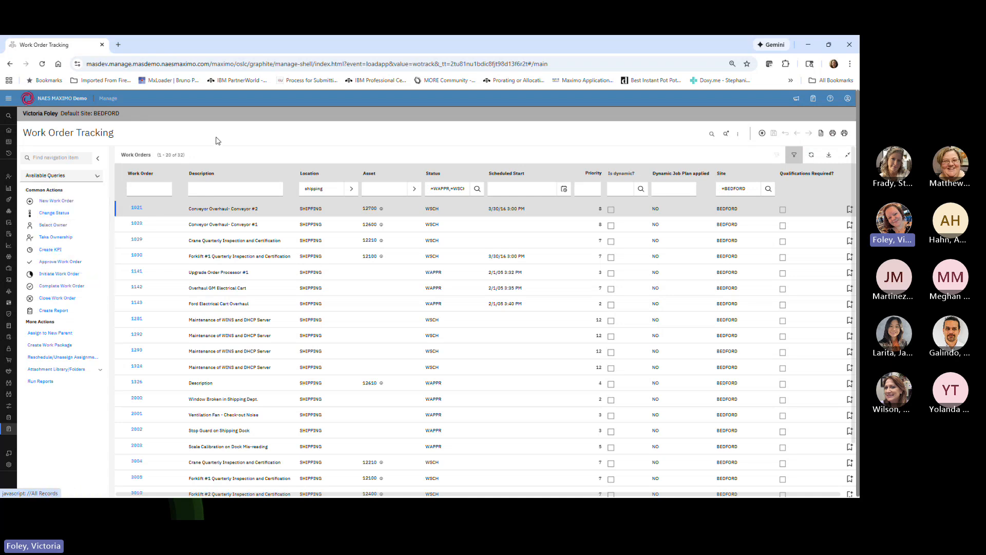
left_click(13, 133)
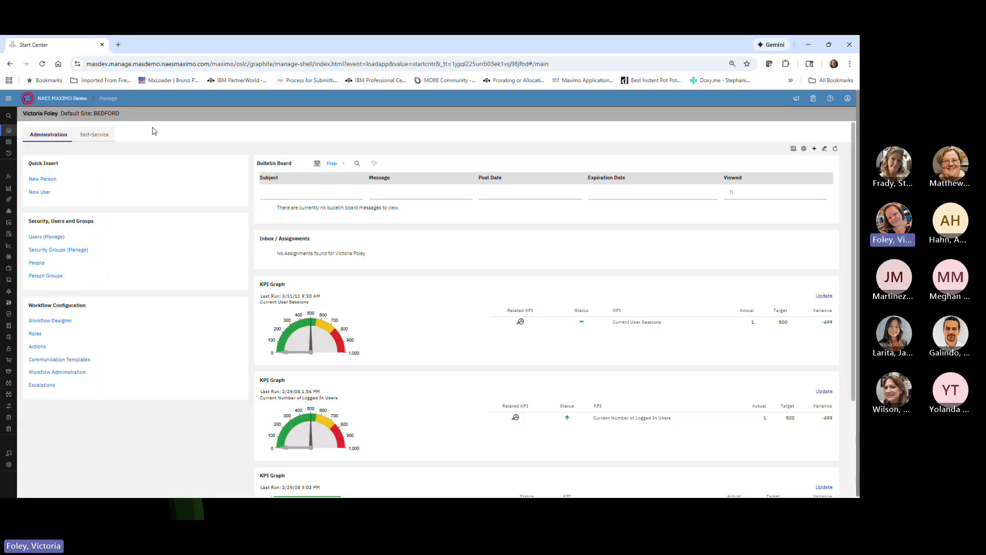
mouse_move(9, 150)
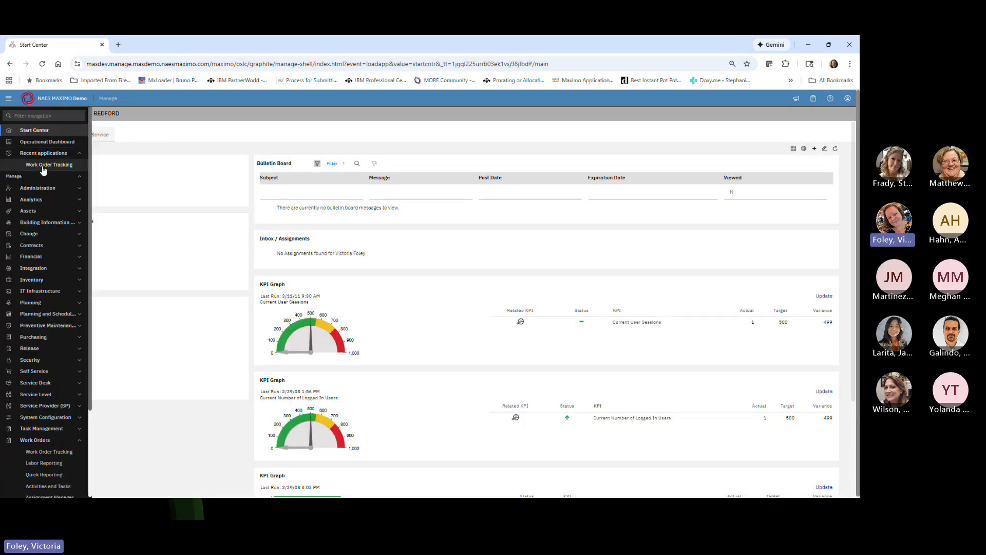
left_click(43, 167)
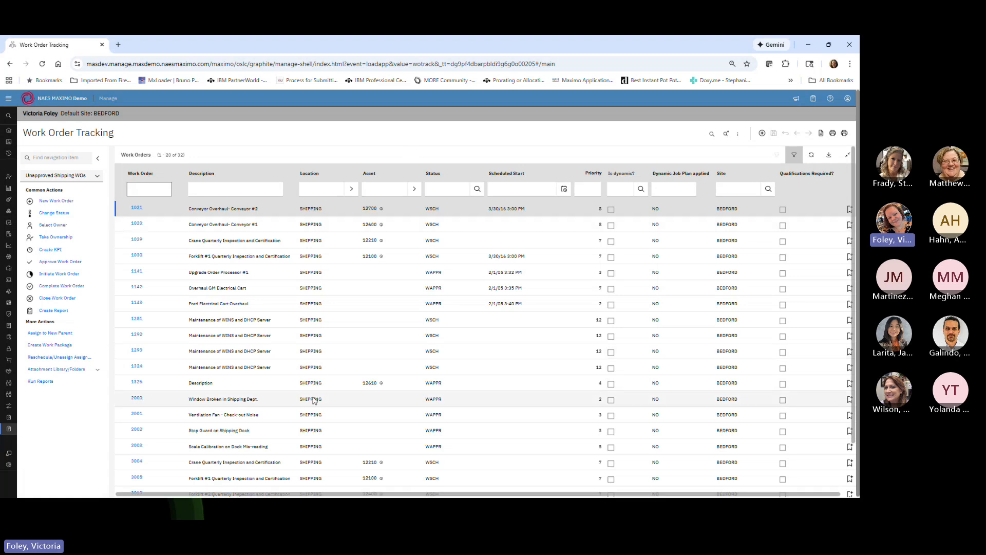
left_click(96, 176)
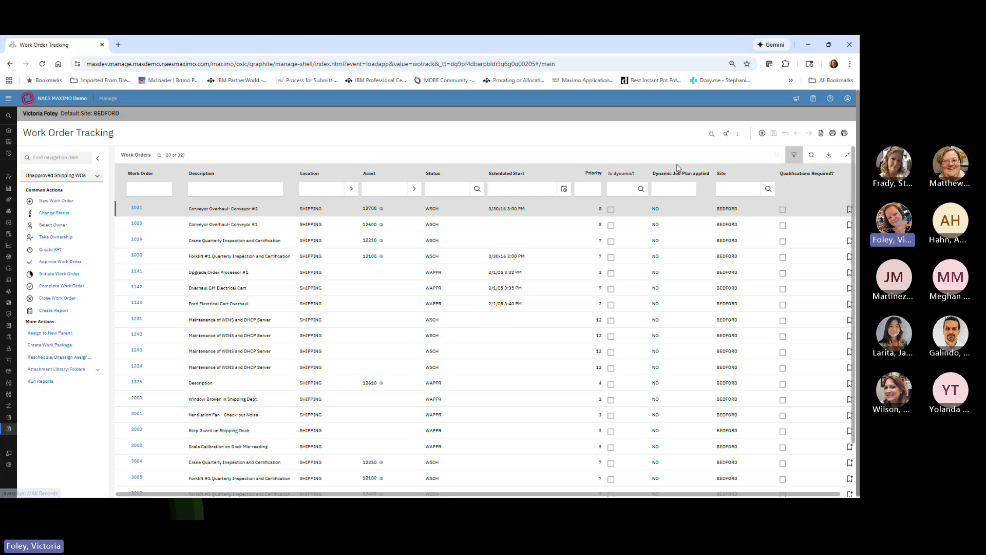
left_click(737, 135)
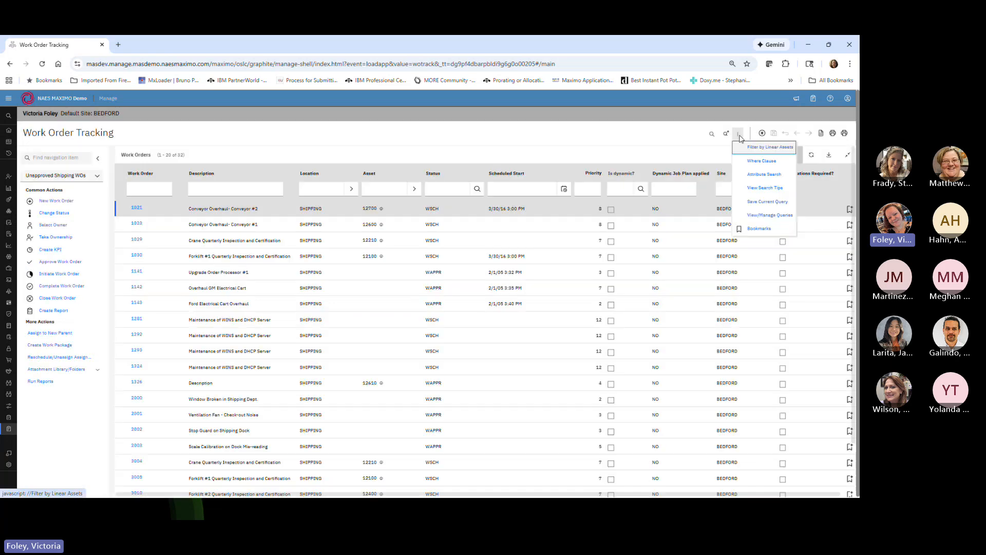
left_click(767, 201)
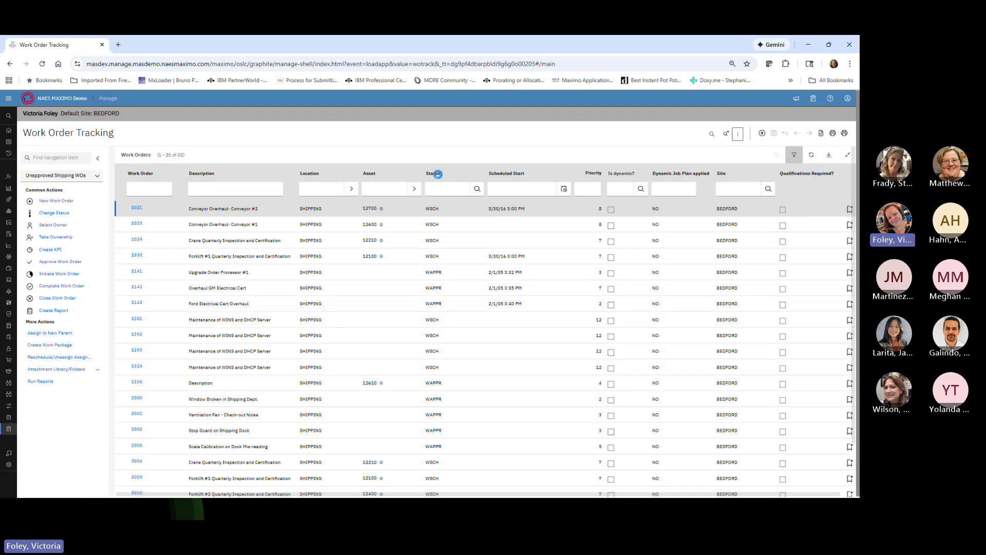
left_click(306, 355)
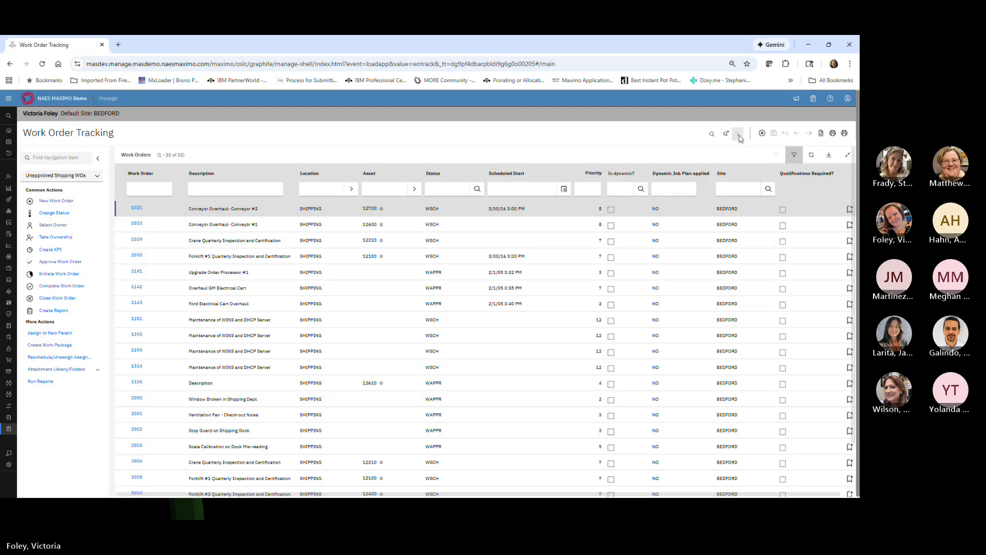
- In the list of saved queries, unmark Unapproved Shipping WOs as the default and mark it as public
left_click(738, 134)
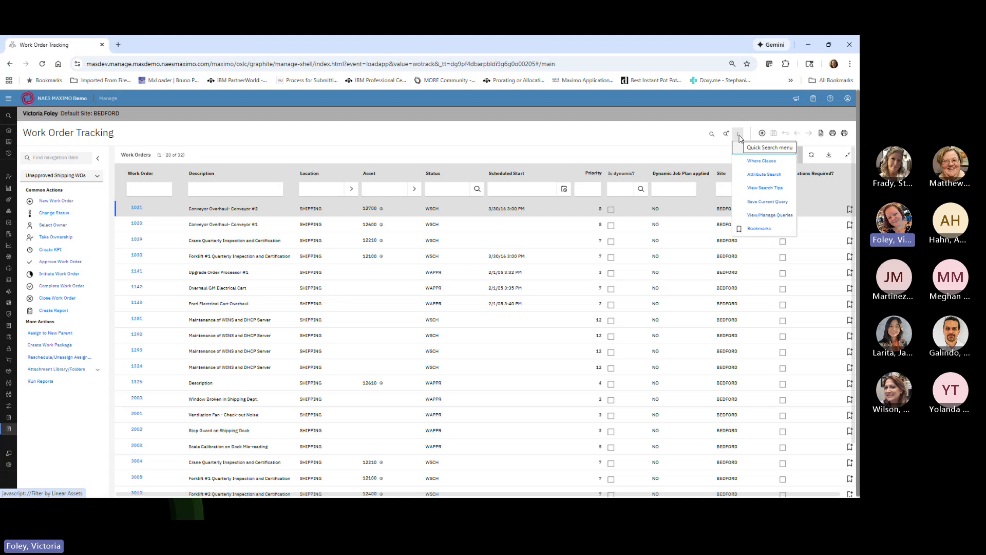
left_click(764, 217)
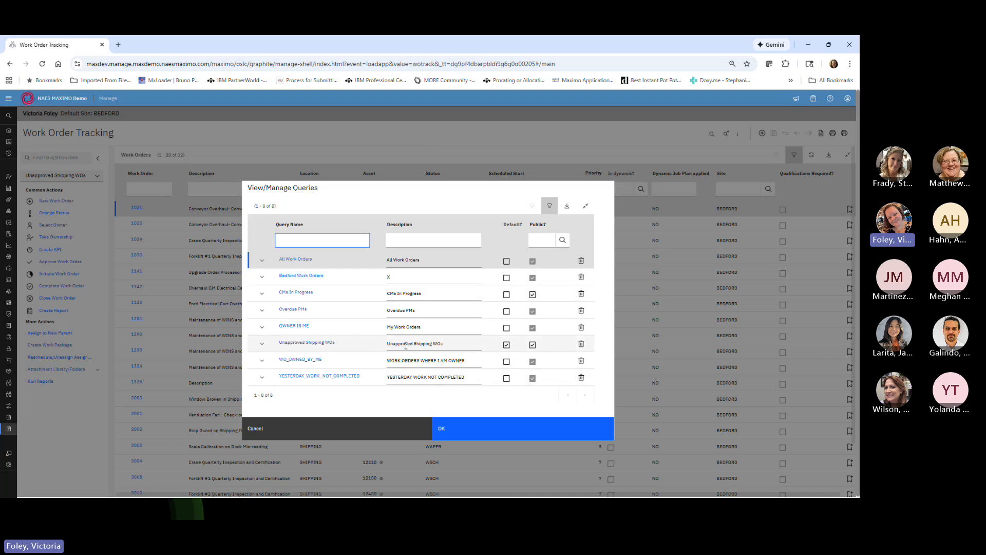
left_click(507, 345)
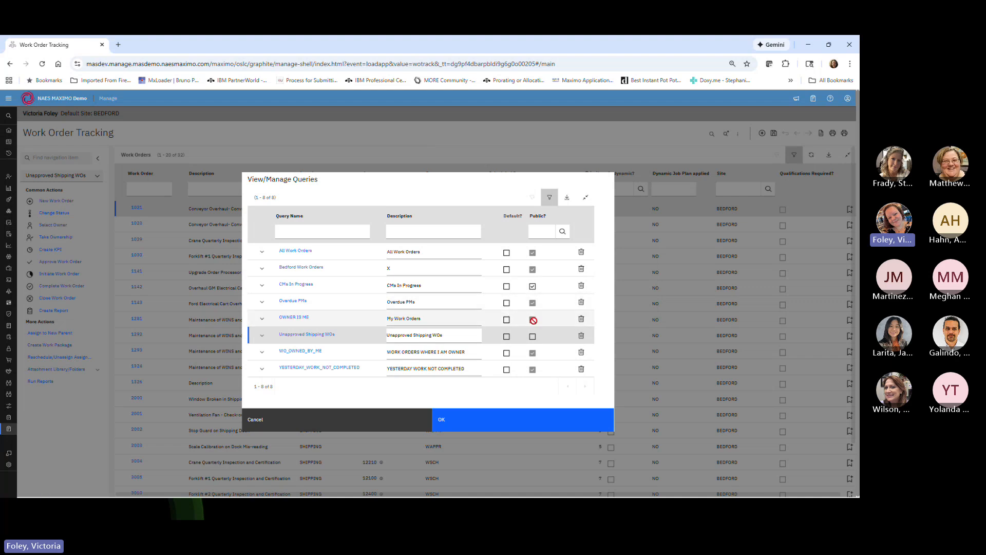
left_click(532, 337)
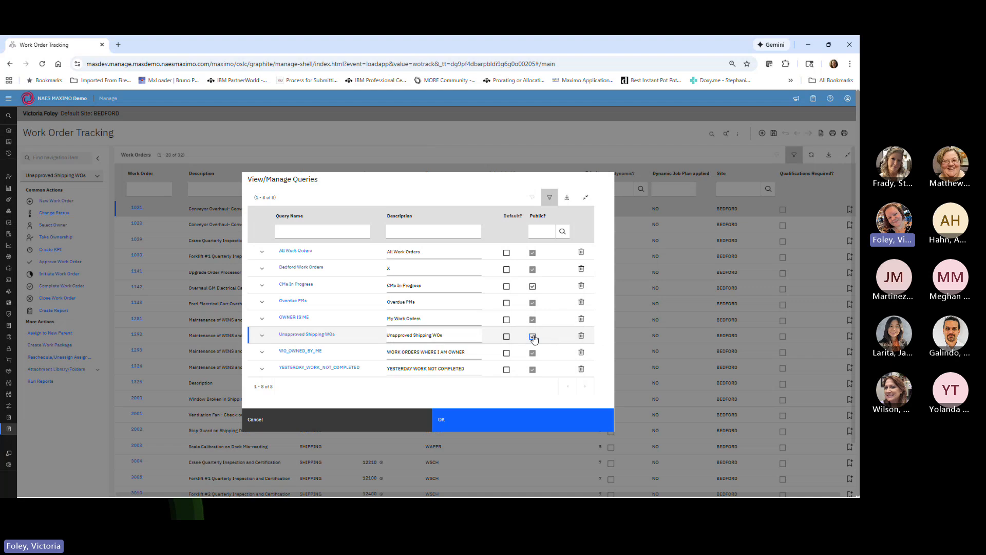
- Examine the full where clause of the Unapproved Shipping WOs query and save the query settings
left_click(262, 335)
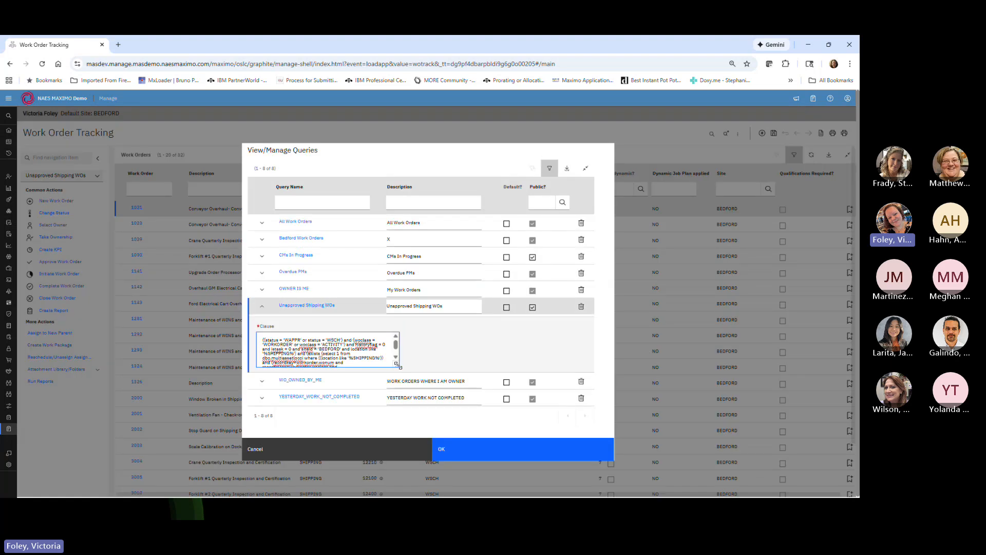
left_click_drag(396, 364, 260, 338)
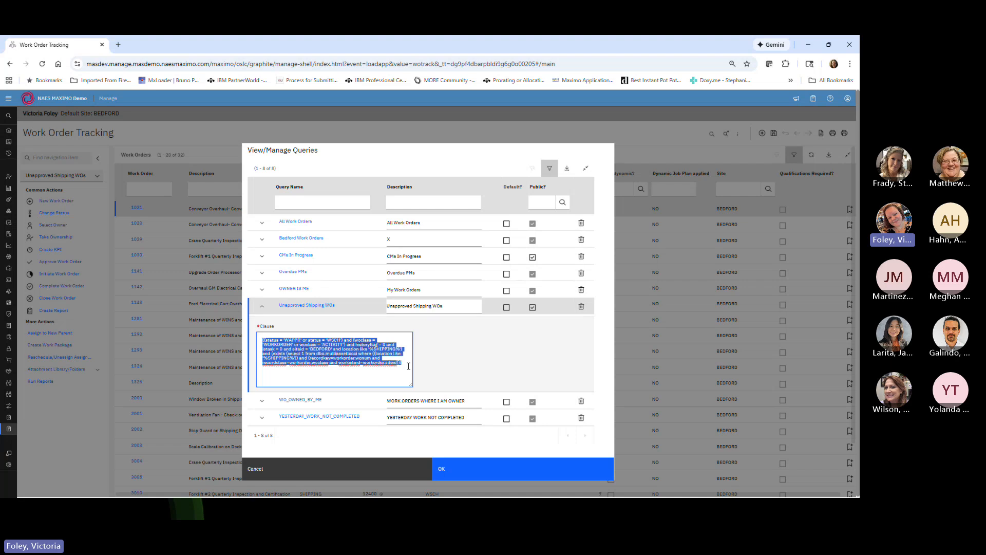
left_click(444, 473)
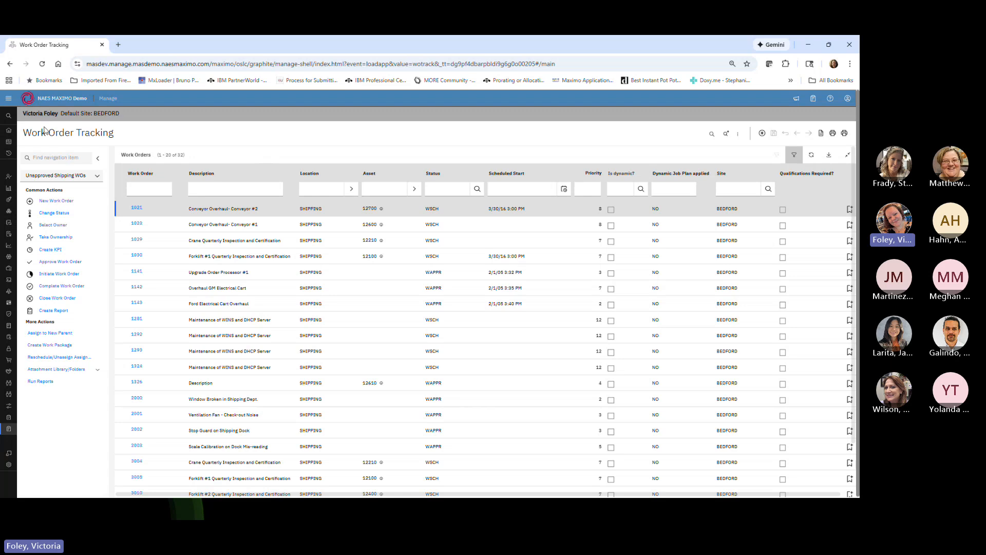
- Reopen Work Order Tracking from the Start Center and list all work orders for the BEDFORD site
left_click(13, 130)
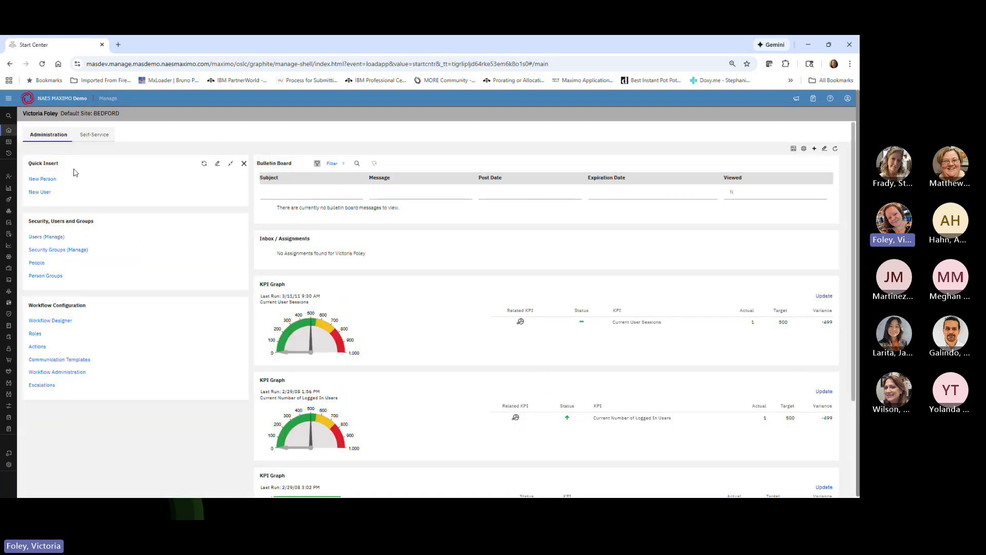
mouse_move(9, 154)
left_click(46, 164)
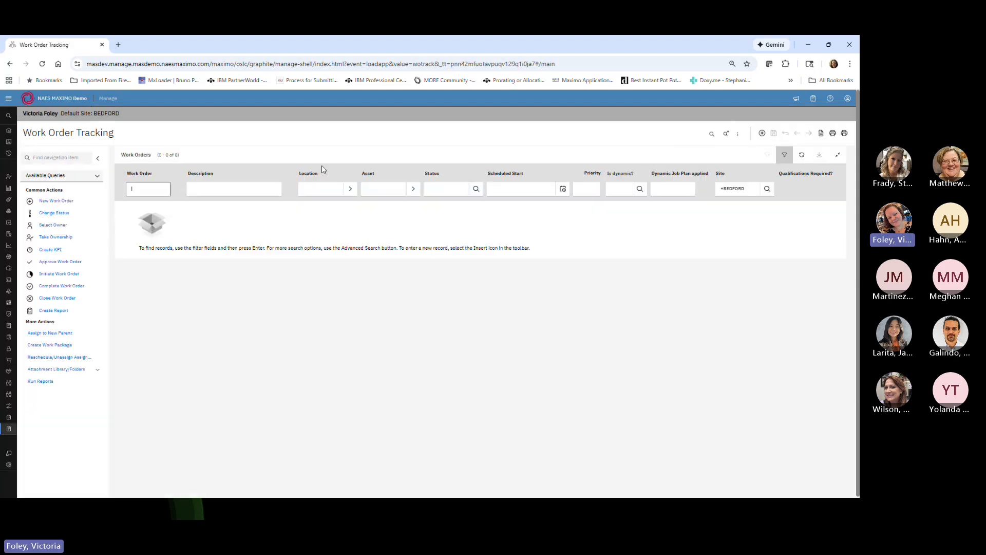
key("Return")
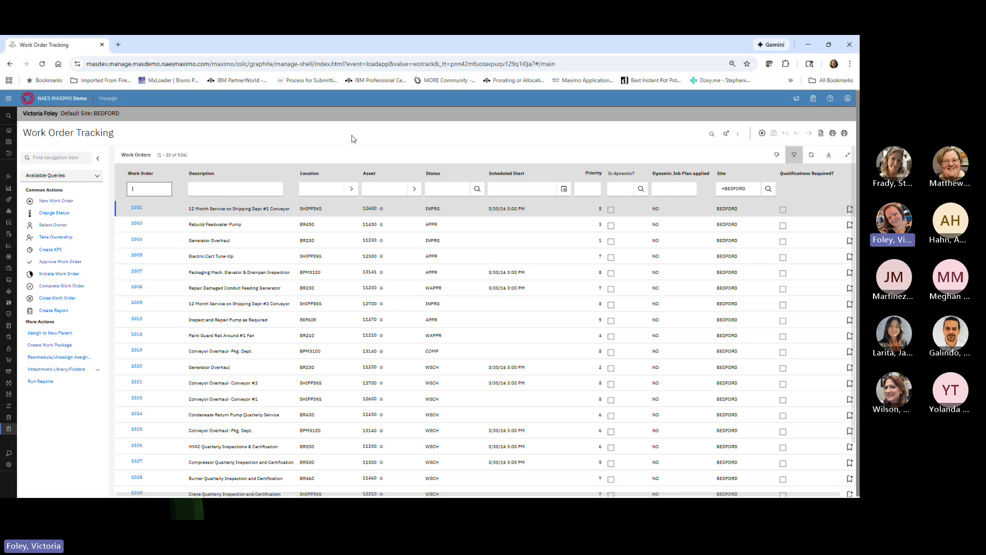
- Start an ad hoc list report titled Work Orders Grouped by Status, without saving the application query to it
left_click(53, 311)
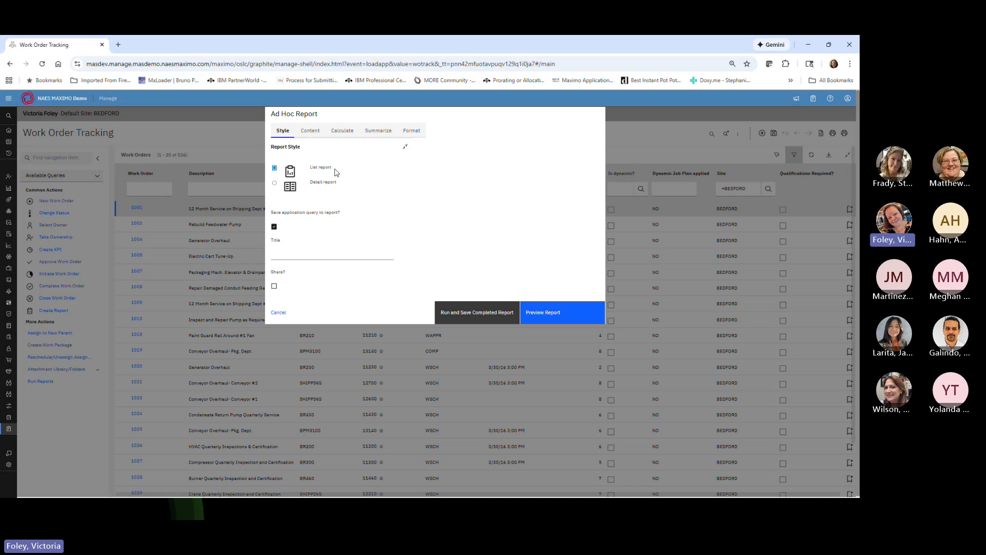
left_click(274, 228)
left_click(284, 255)
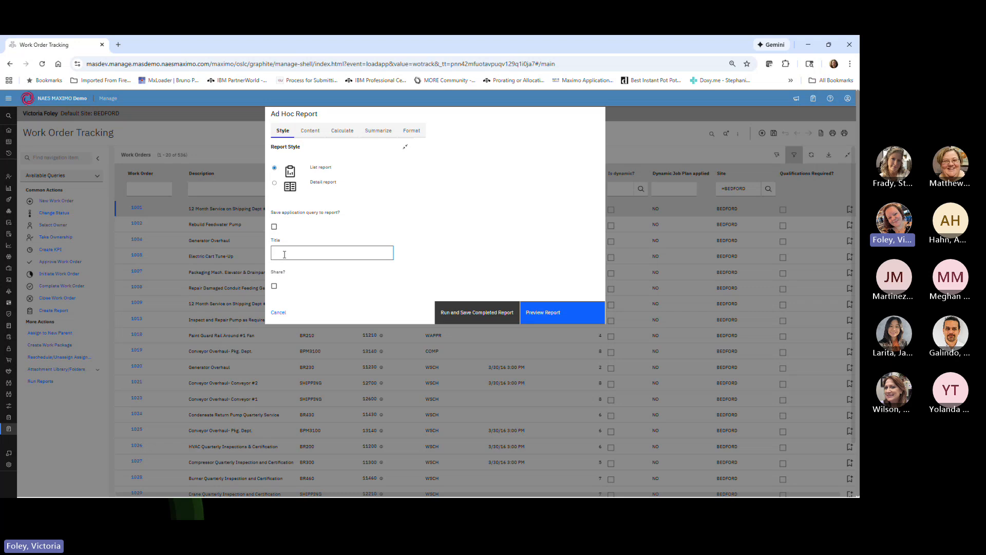
type("Orders Grouped by")
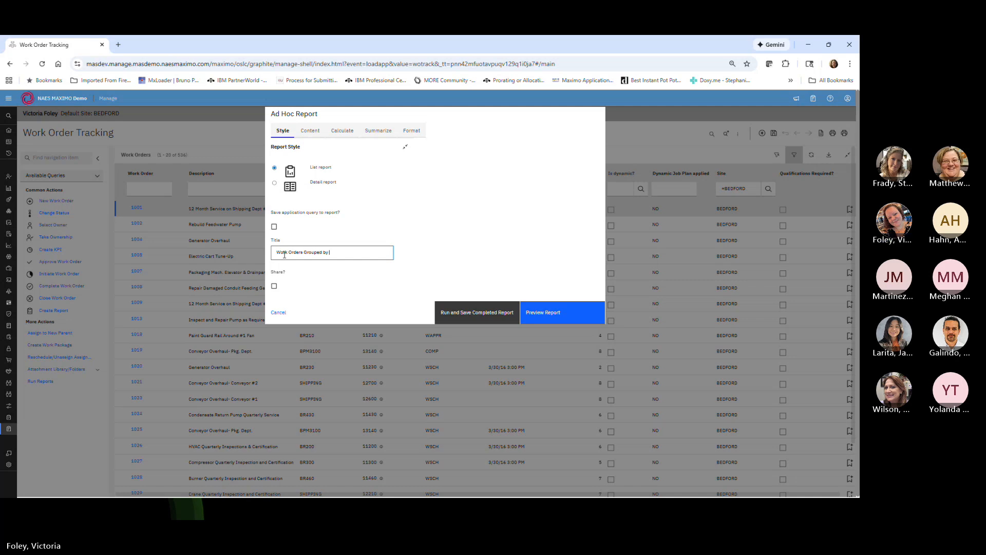
type(" Status")
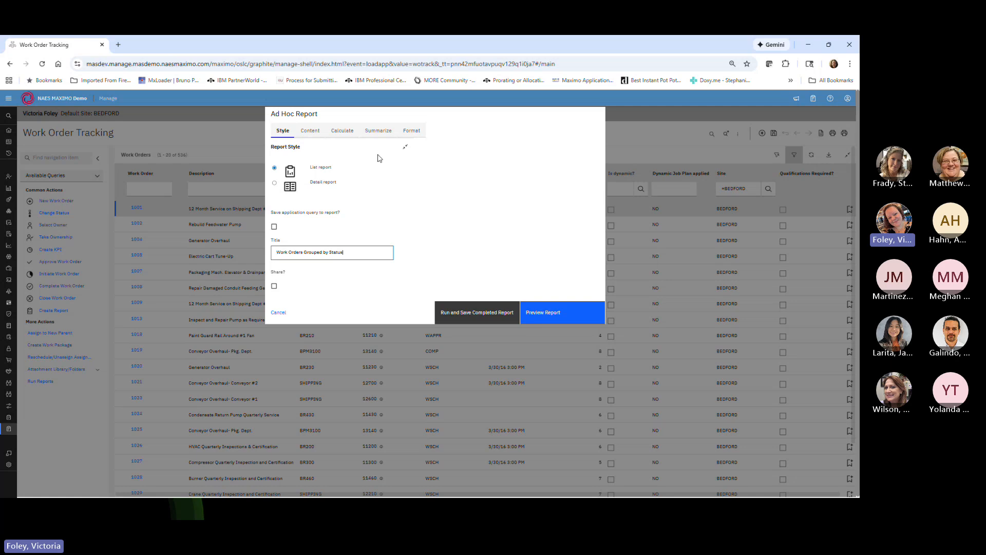
- Remove Priority, Dynamic Job Plan applied and Site from the report's selected content fields
left_click(309, 132)
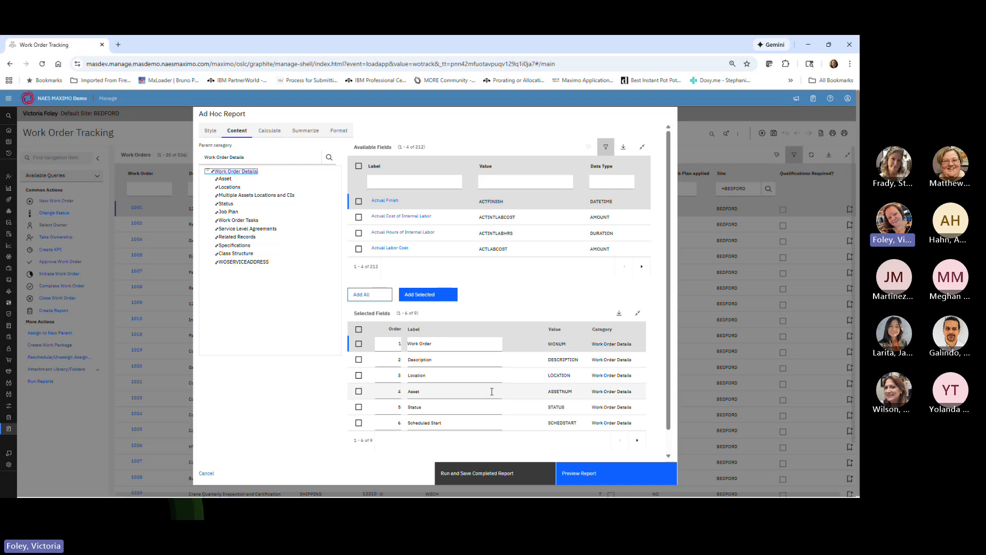
scroll(492, 391, "down", 1)
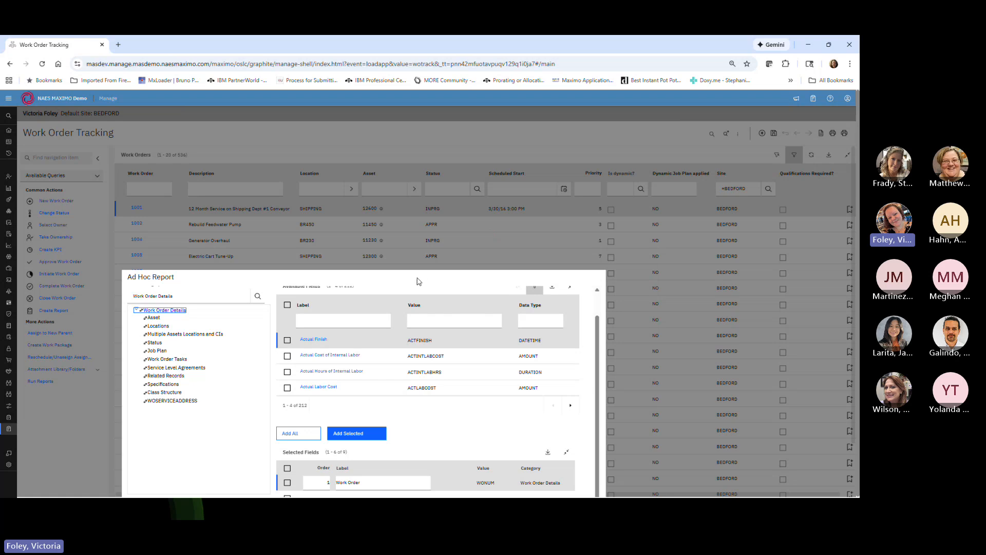
left_click_drag(418, 279, 462, 126)
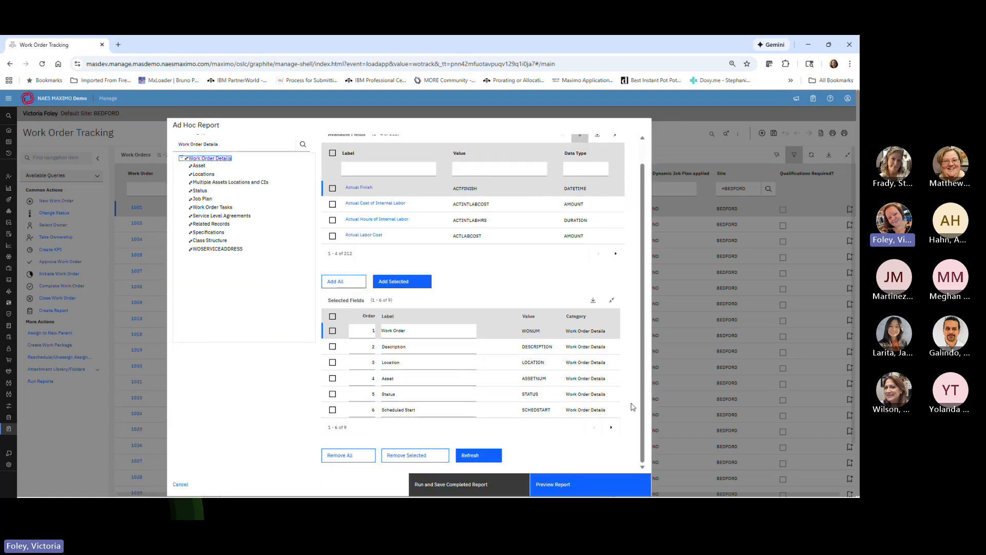
left_click(611, 430)
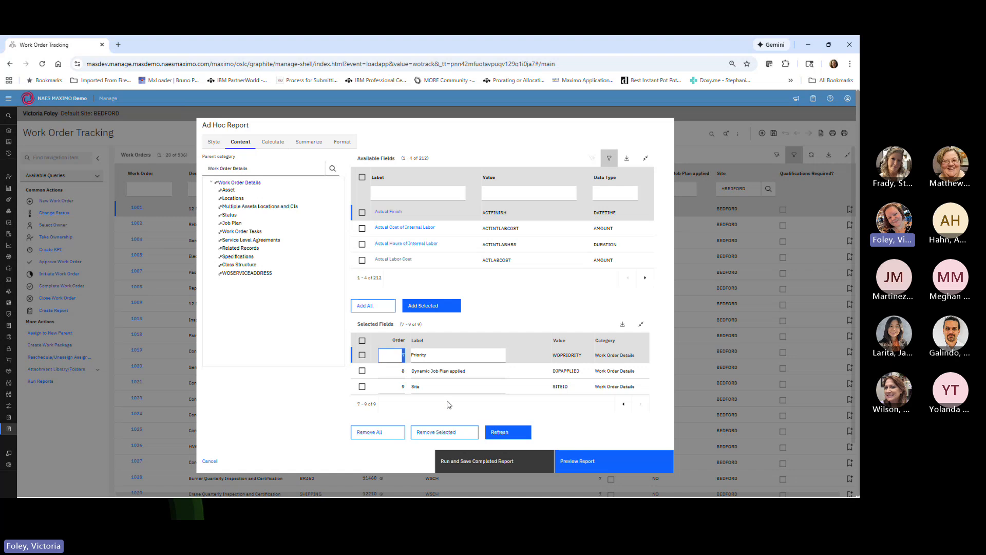
left_click(362, 371)
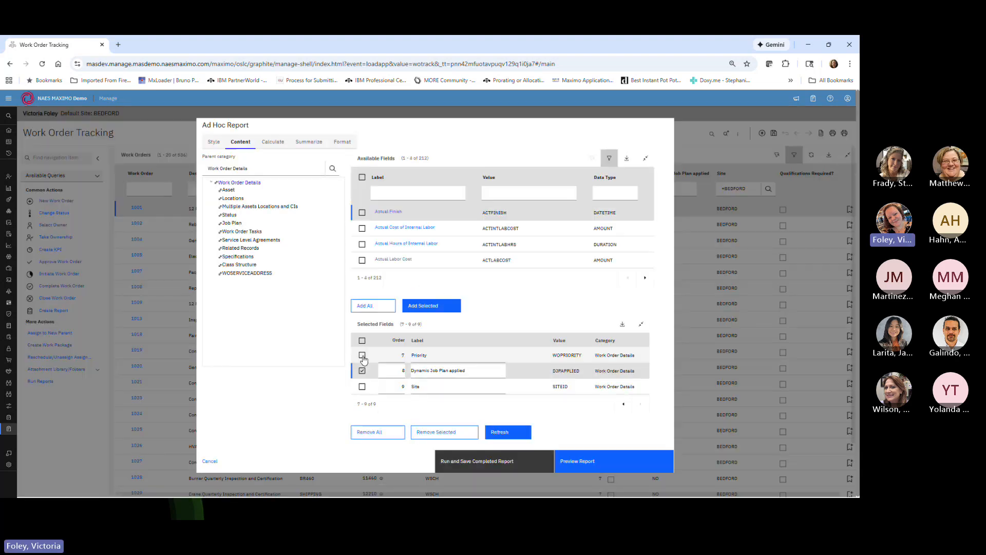
left_click(363, 355)
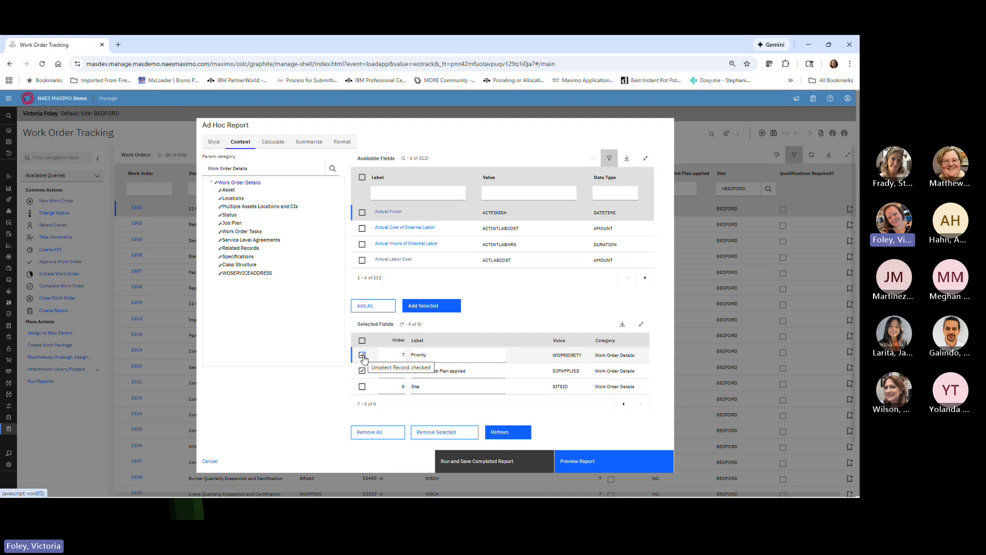
left_click(438, 441)
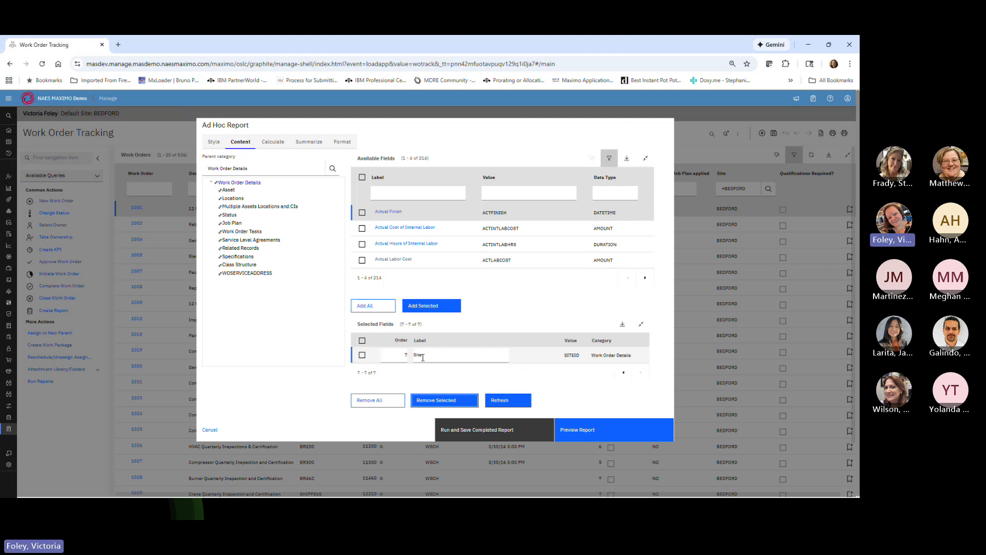
left_click(362, 355)
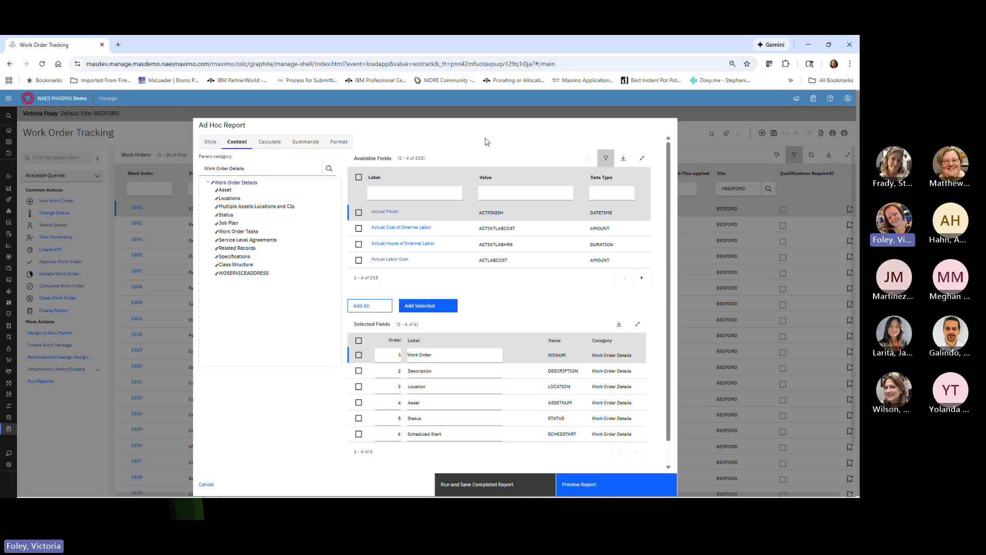
left_click_drag(475, 128, 453, 272)
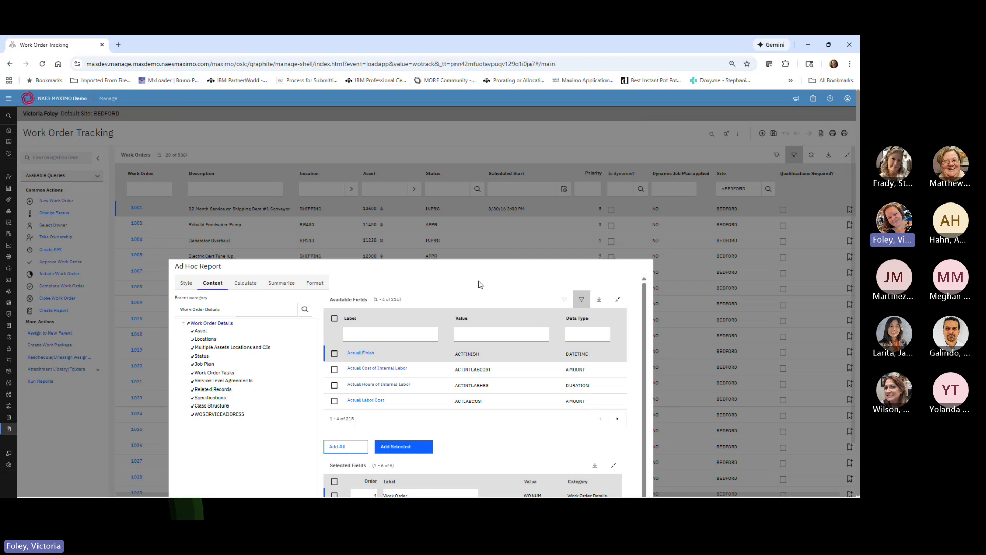
left_click_drag(461, 268, 468, 122)
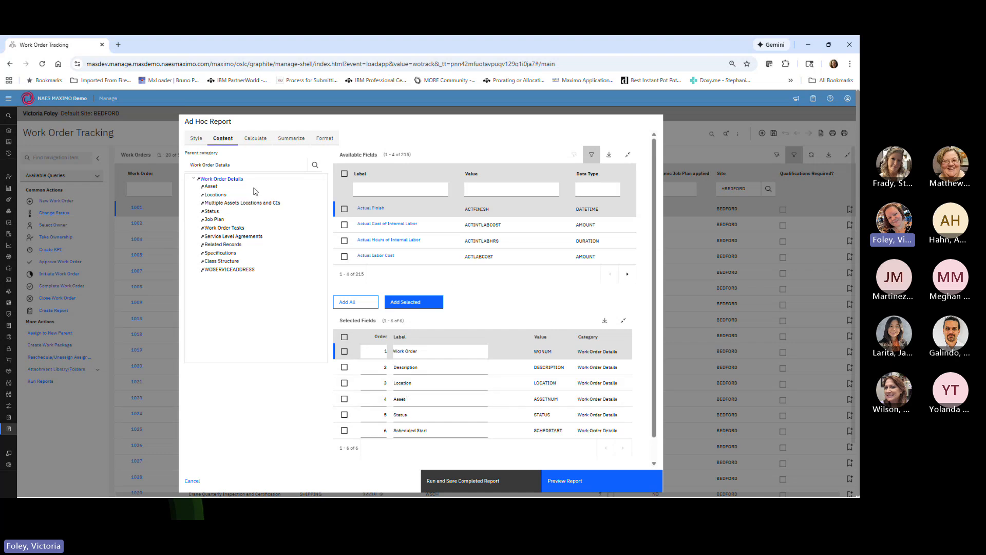
- Filter the Asset category's available fields by desc, add the asset Description to the report, and check it among the selected fields
left_click(208, 186)
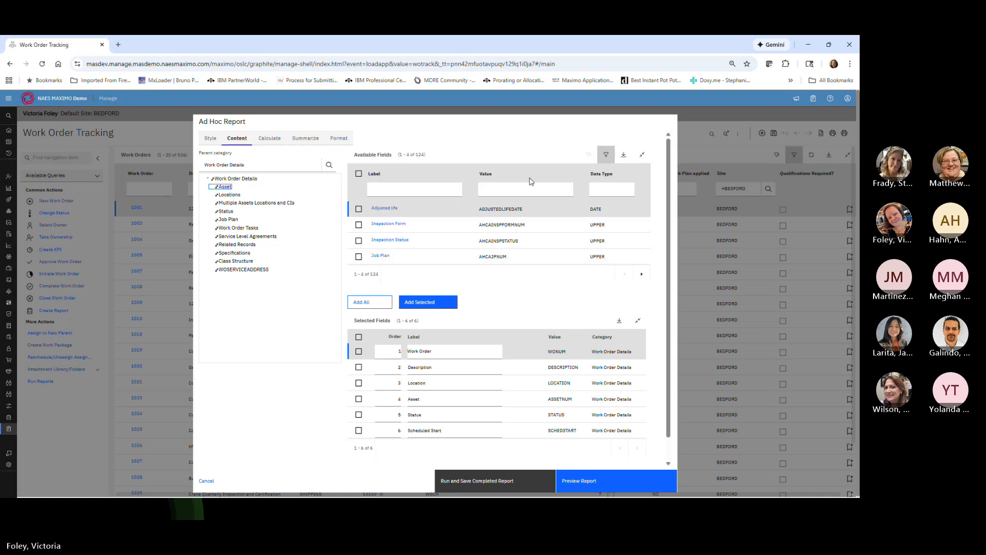
left_click(641, 274)
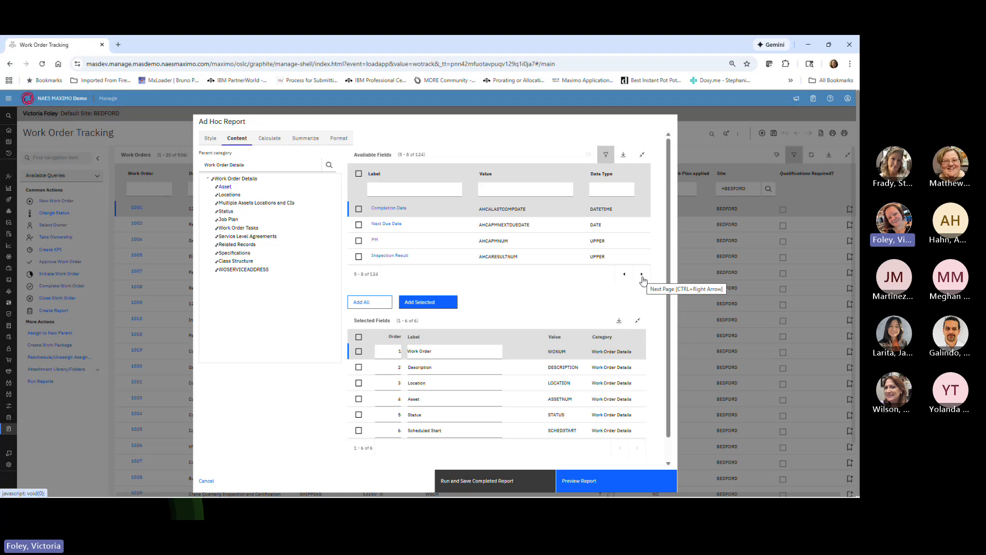
left_click(642, 274)
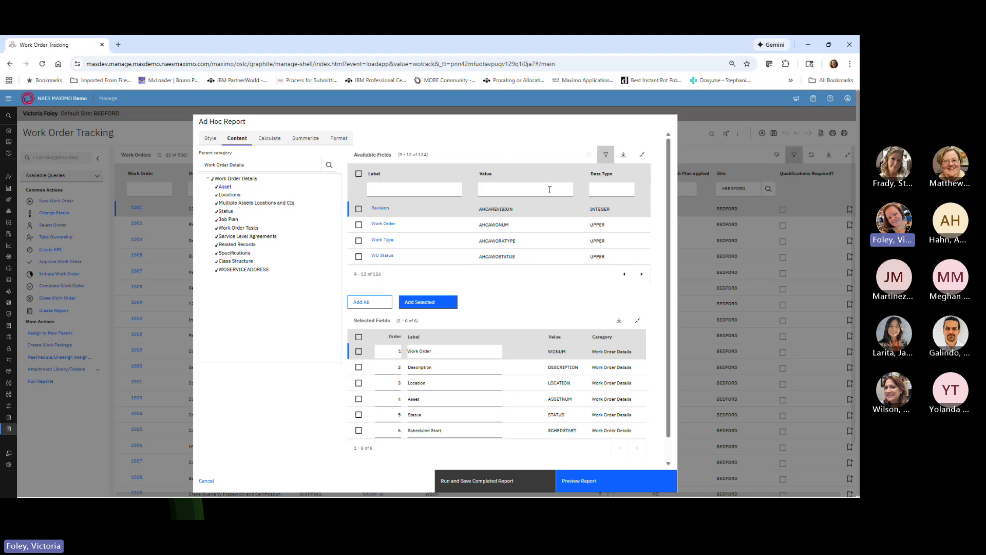
left_click(402, 189)
type("desc")
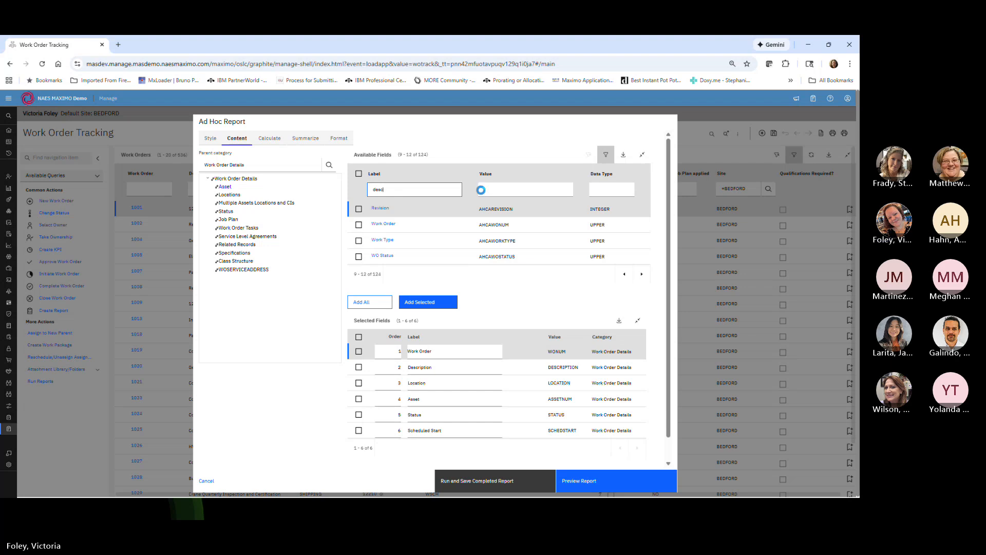
key("Return")
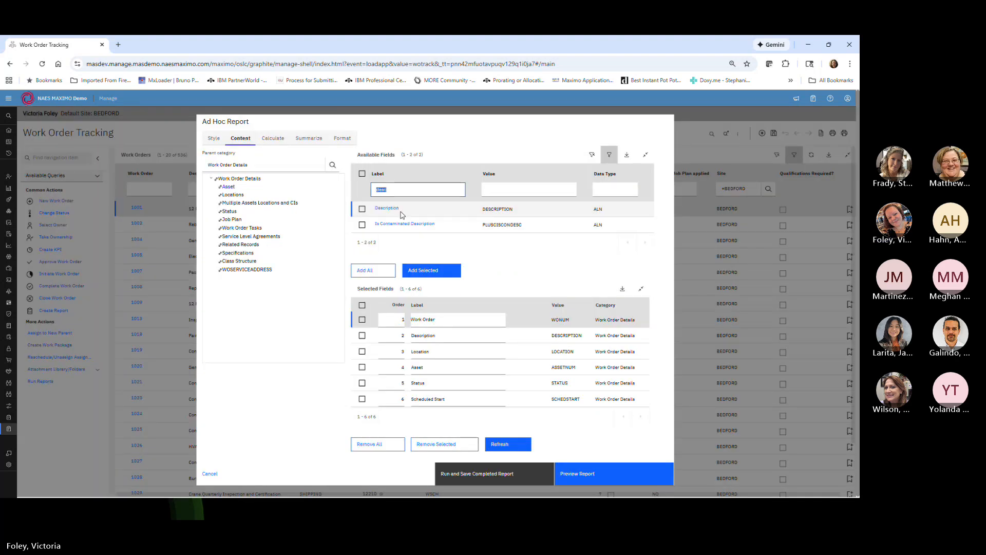
left_click(362, 210)
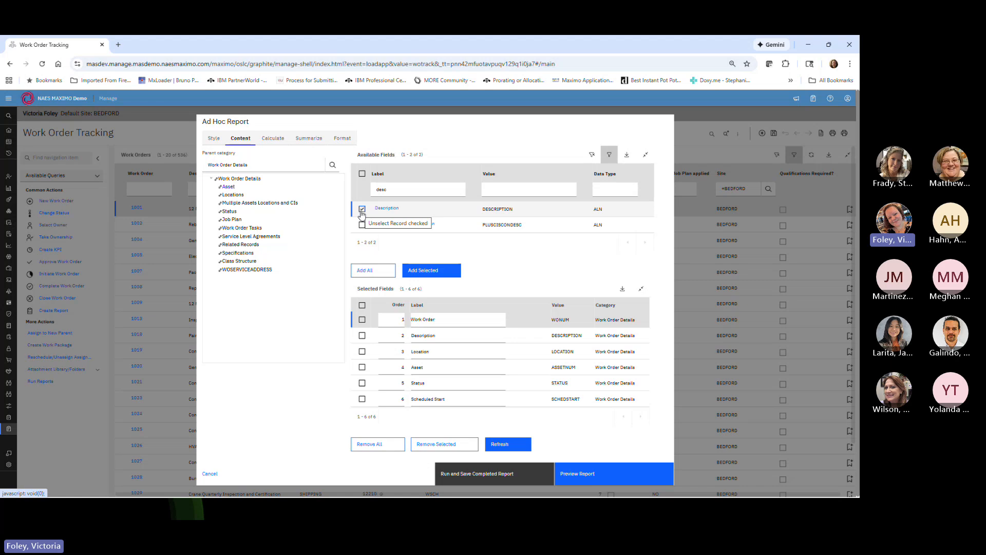
left_click(419, 273)
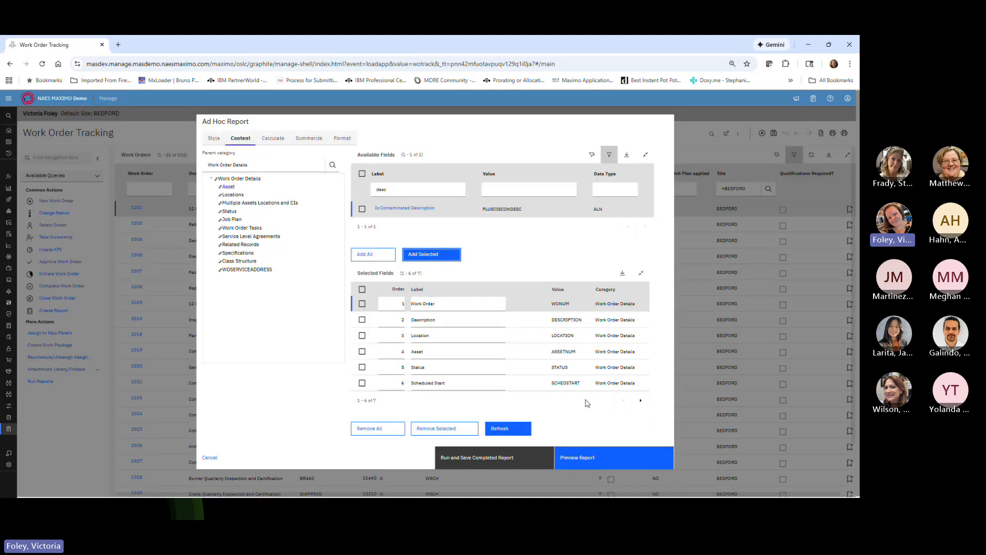
left_click(640, 400)
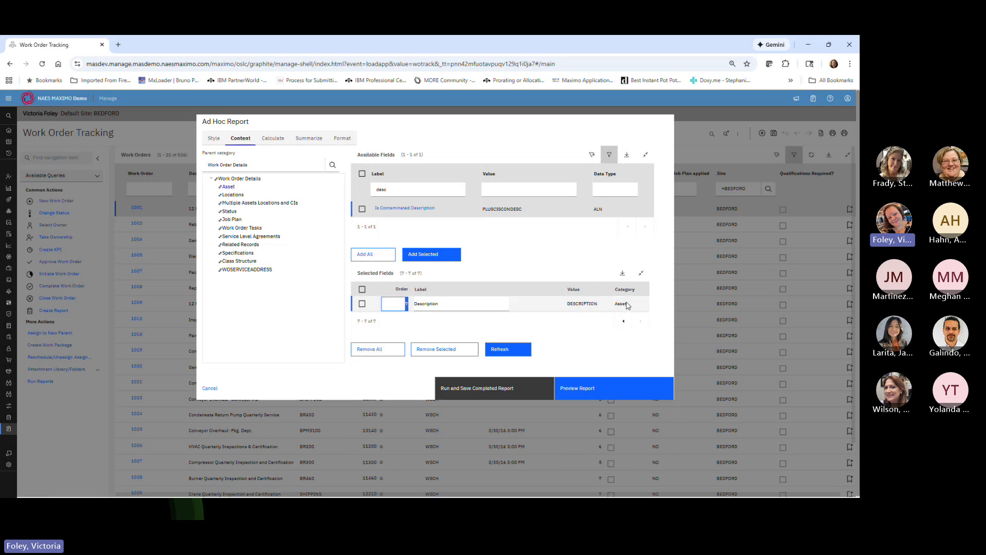
- Give the asset Description field order 5 among the selected fields and label it Asset Desc
left_click(623, 321)
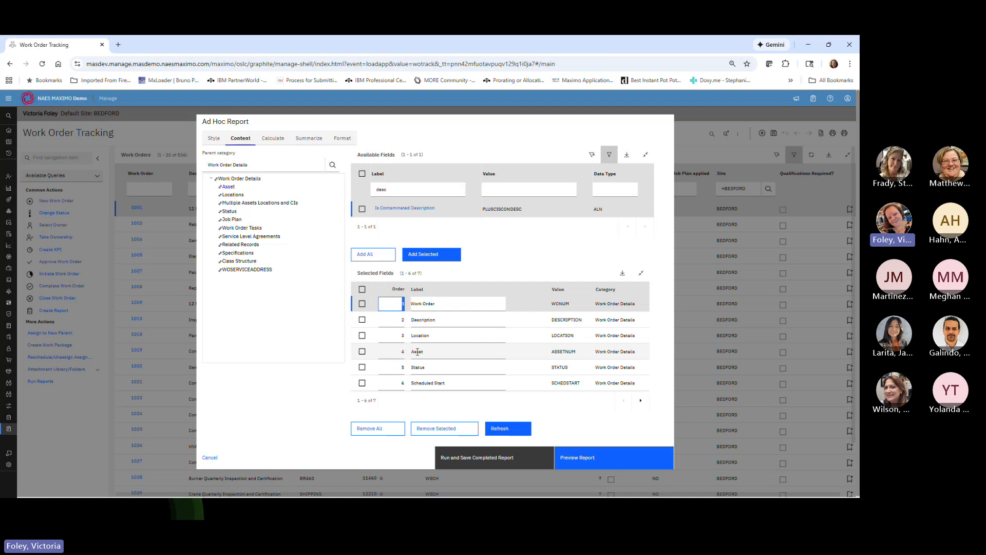
left_click(641, 400)
left_click(400, 304)
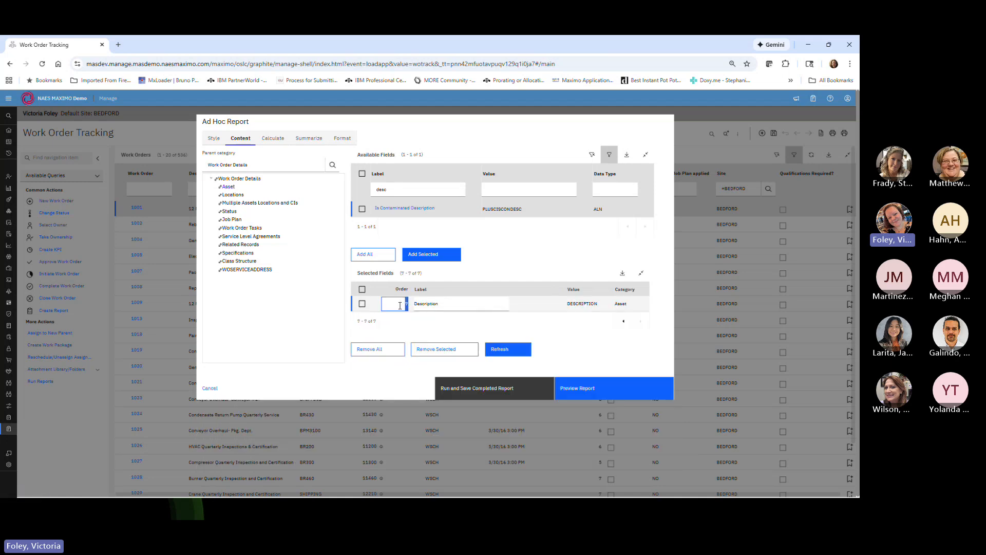
type("5")
left_click(457, 304)
type("Ass")
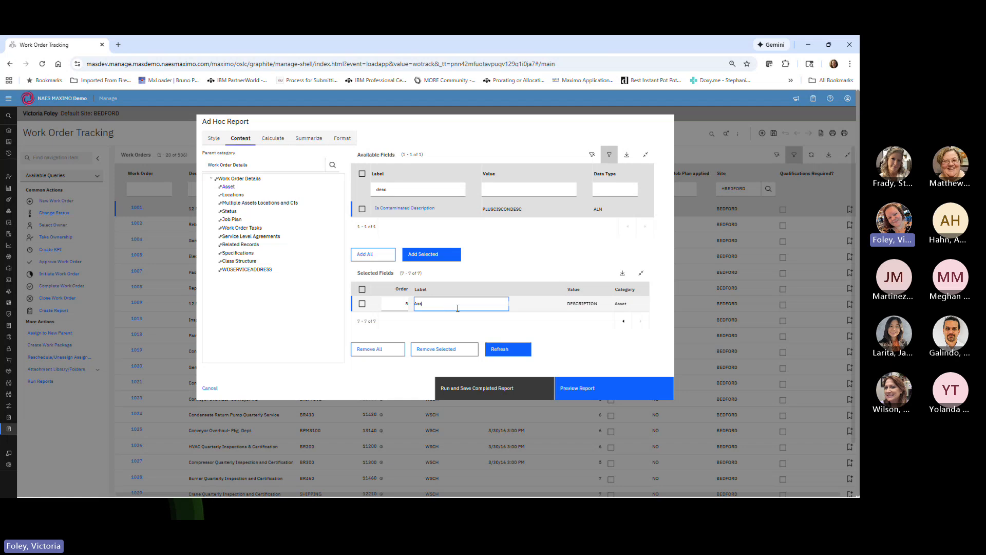
type("et Desc")
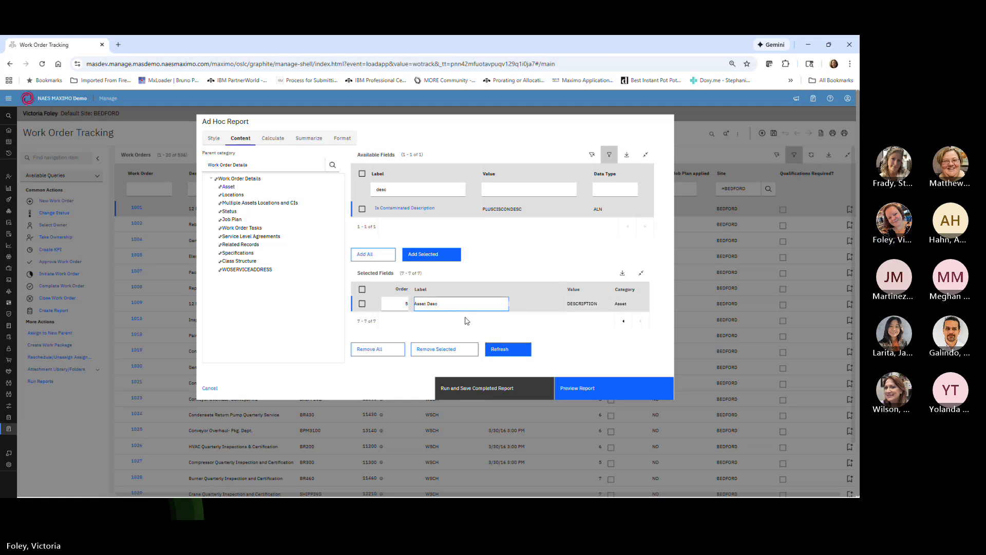
- Set the order of Status to 6 and Scheduled Start to 7, and refresh the selected fields
left_click(623, 321)
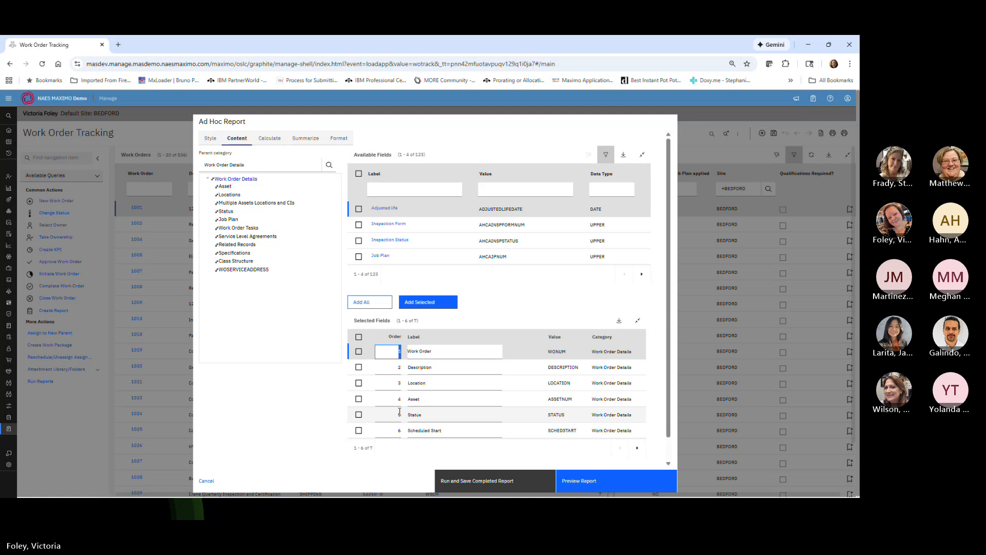
left_click(396, 414)
type("6")
left_click(396, 431)
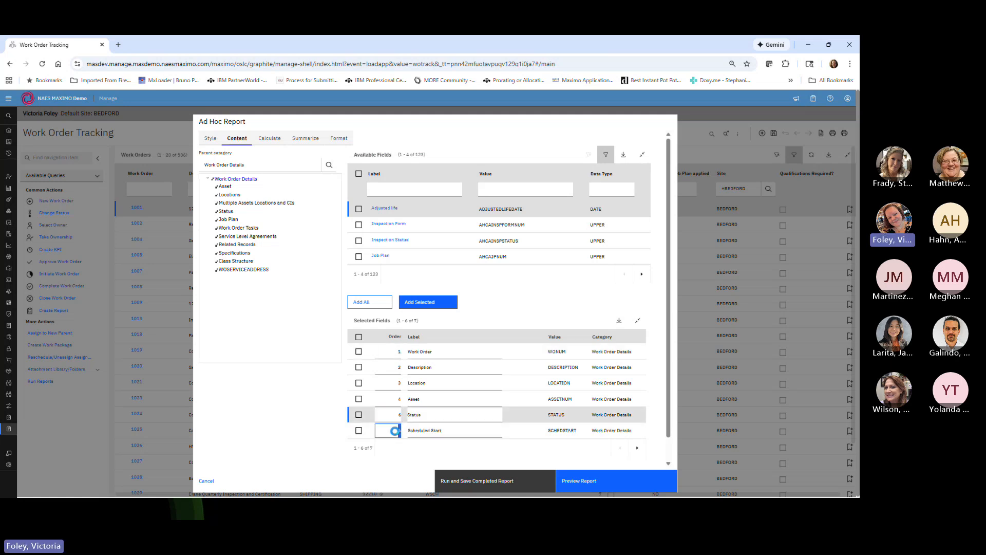
type("7")
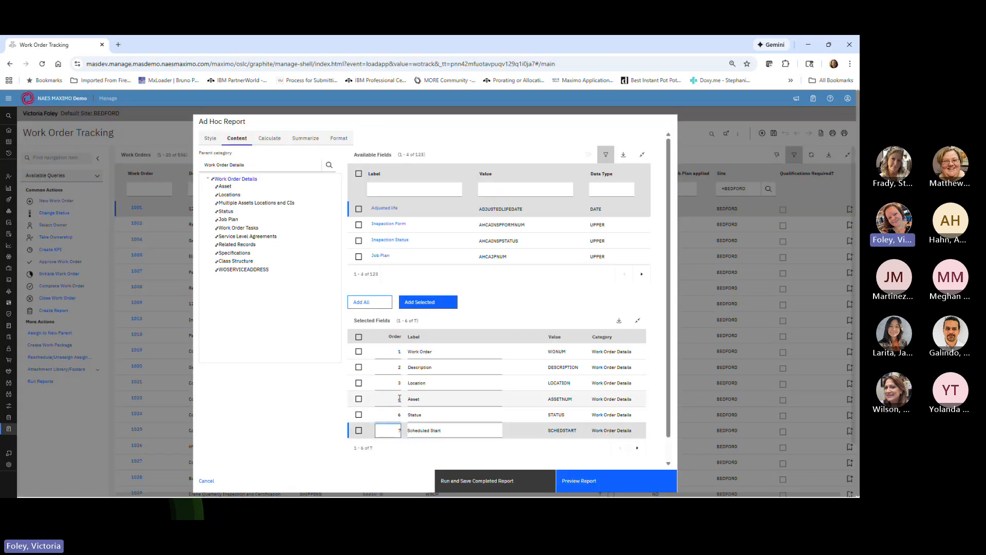
scroll(406, 439, "down", 1)
left_click(496, 451)
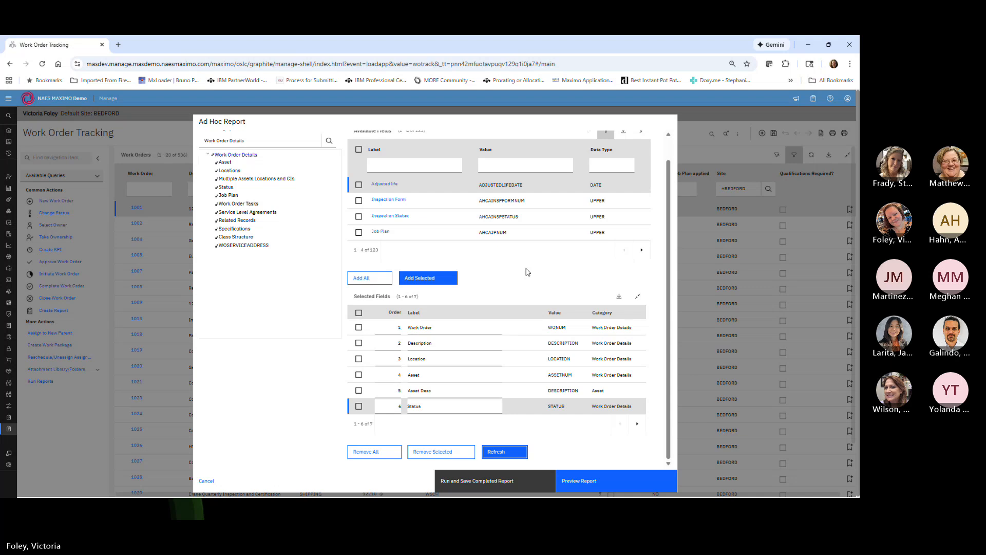
left_click(637, 424)
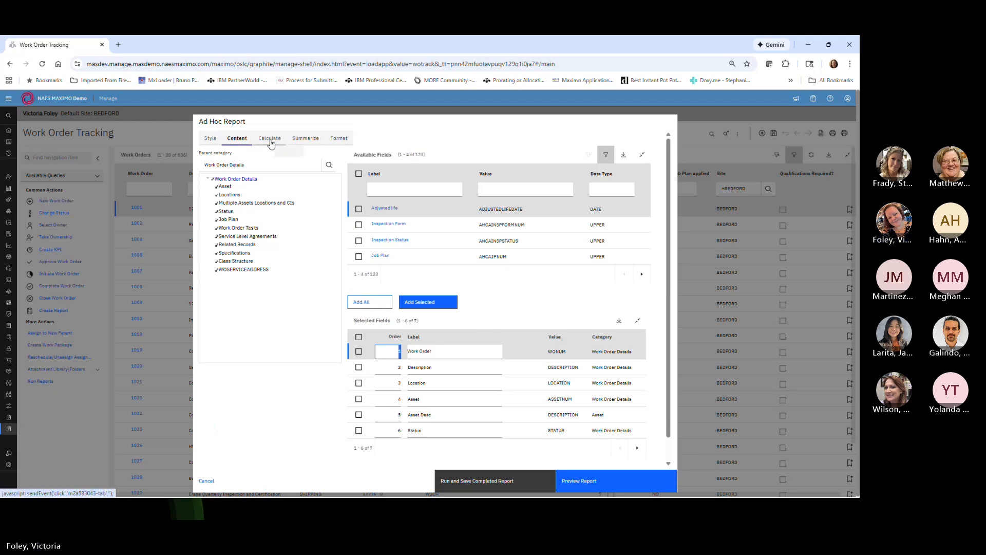
- Relabel the Work Order field as WO # and the work order Description field as WO Desc
left_click(439, 367)
left_click(439, 352)
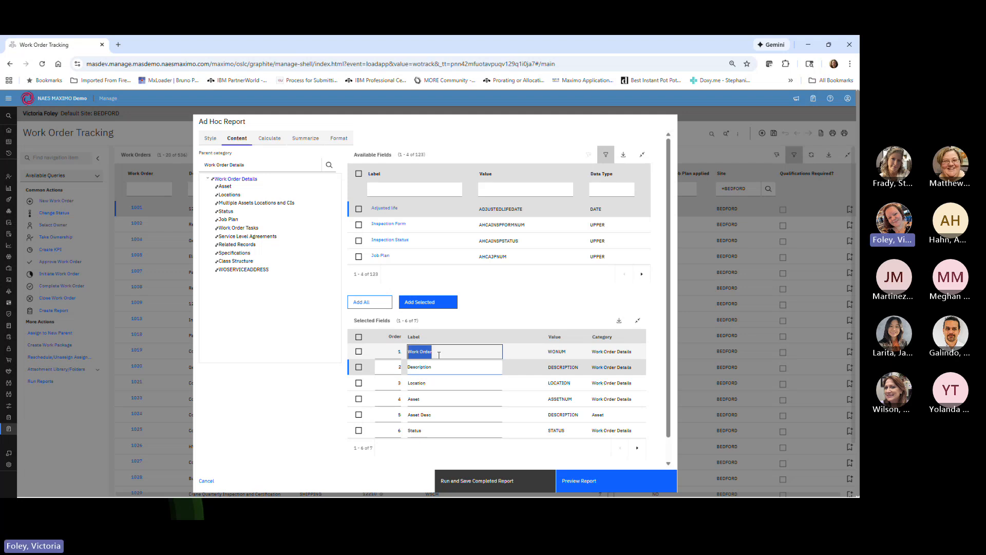
type("WO #")
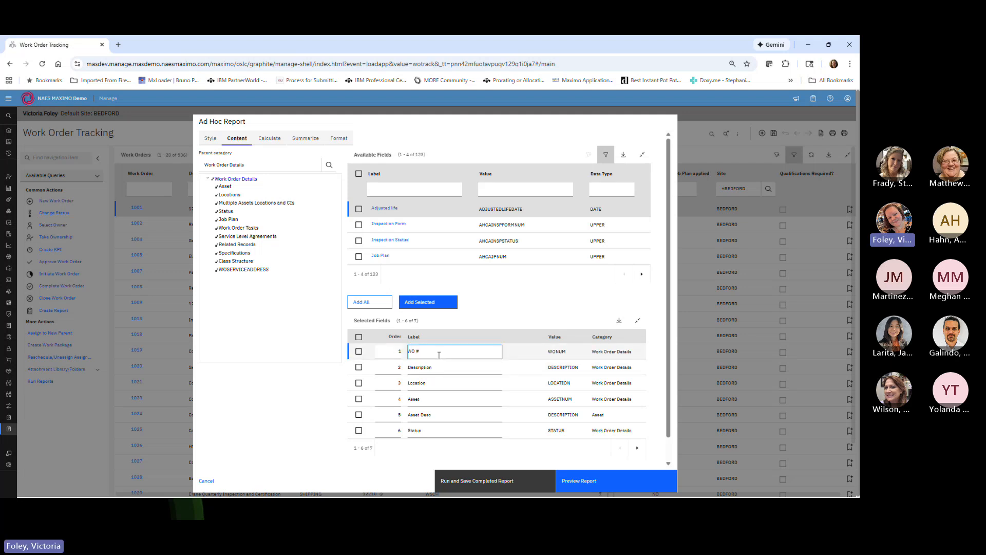
left_click(440, 368)
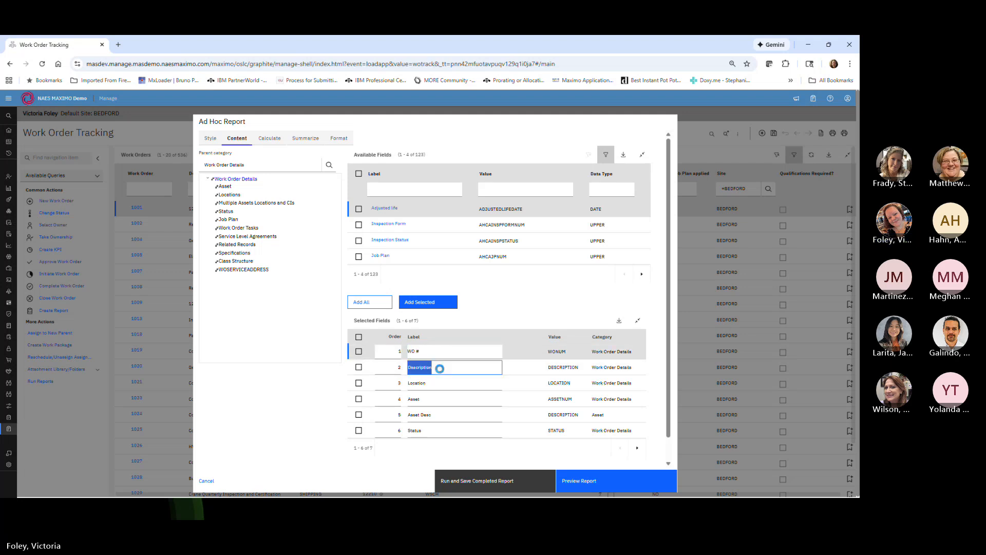
type("De")
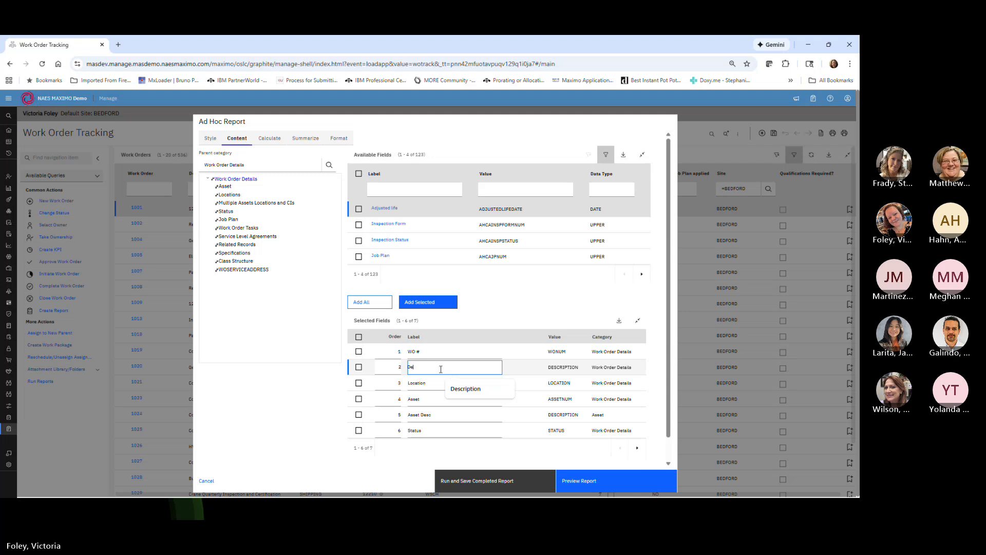
key("BackSpace")
key("BackSpace")
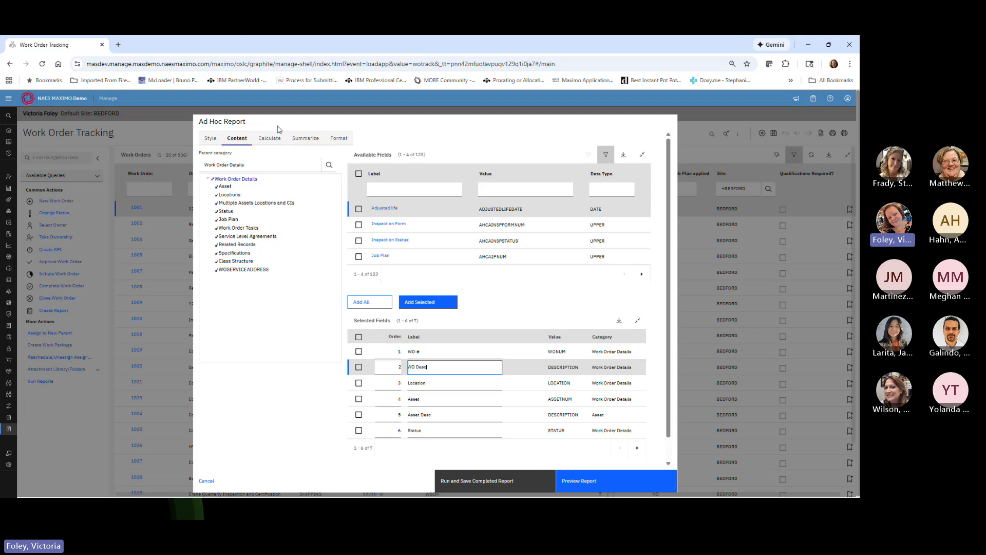
- Filter the fields available for the report's calculations by the label actual
left_click(269, 138)
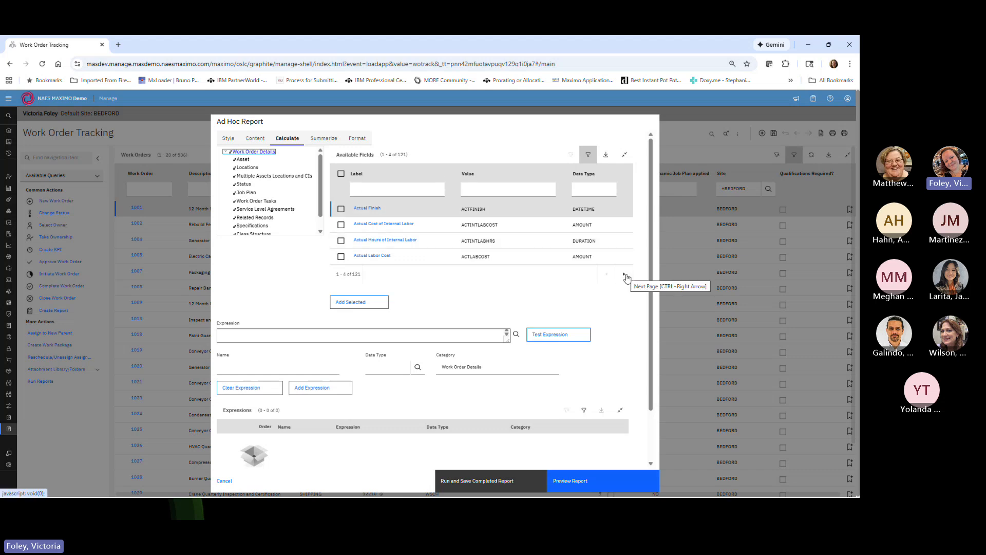
left_click(378, 190)
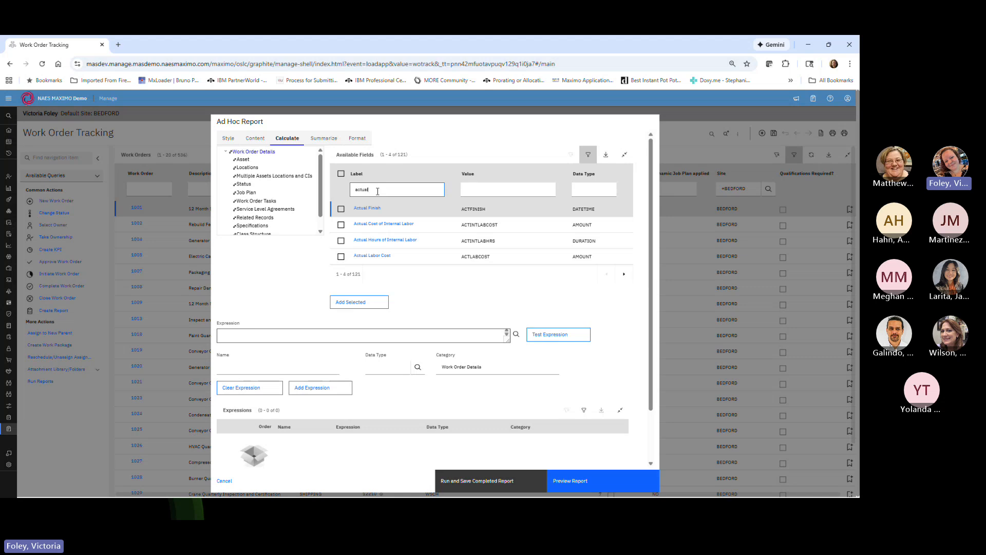
key("Return")
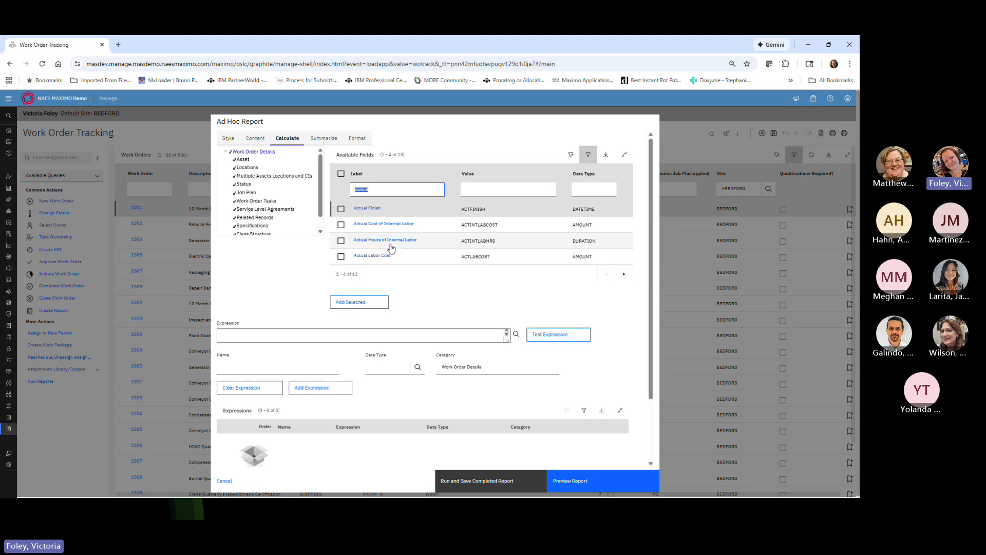
- Add Actual Labor Cost, Actual Material Cost, Actual Service Cost and Actual Tool Cost to the calculation expression
left_click(341, 255)
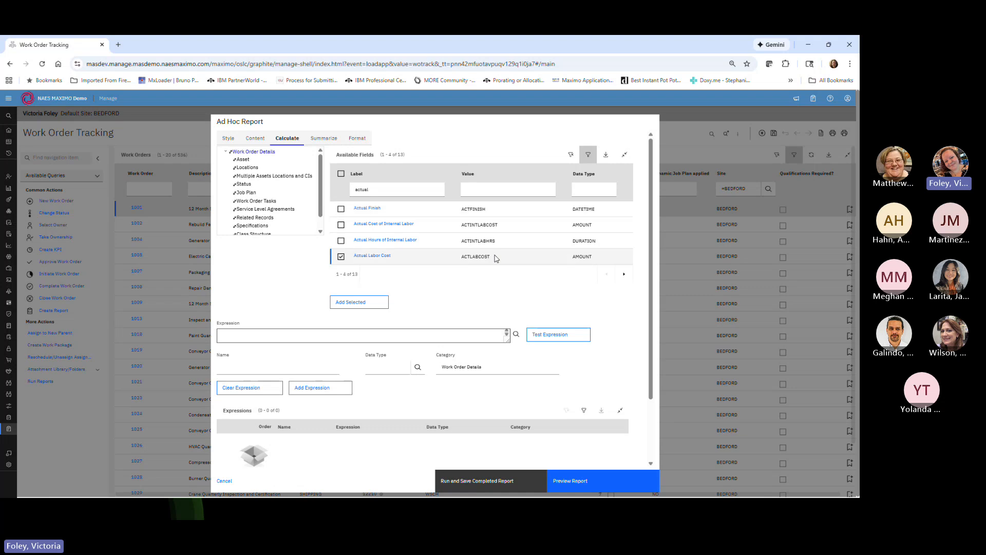
left_click(623, 274)
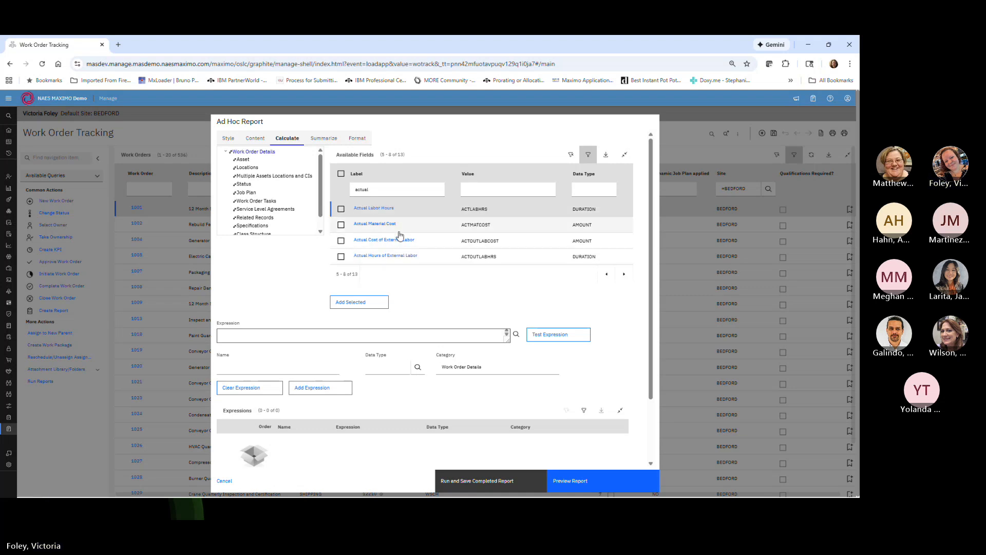
left_click(341, 225)
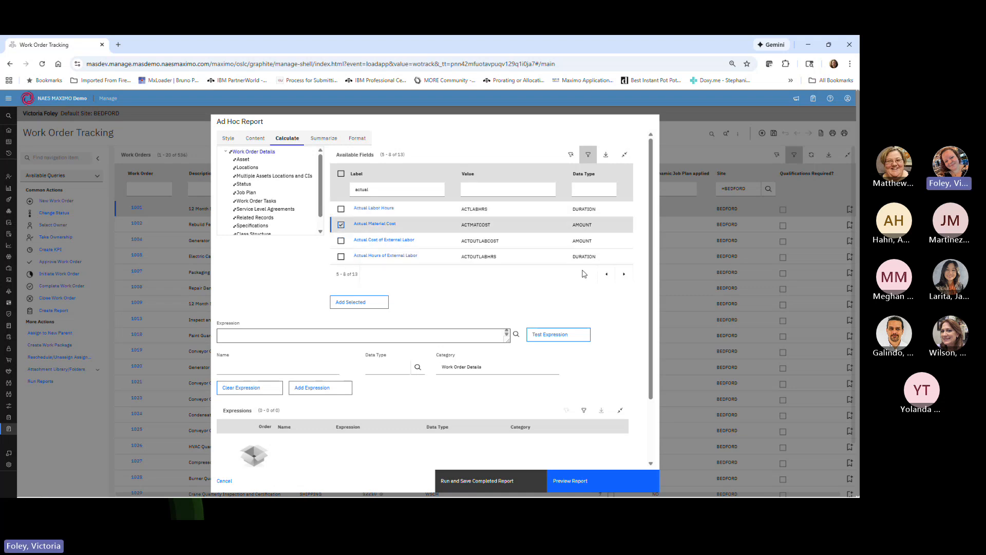
left_click(623, 274)
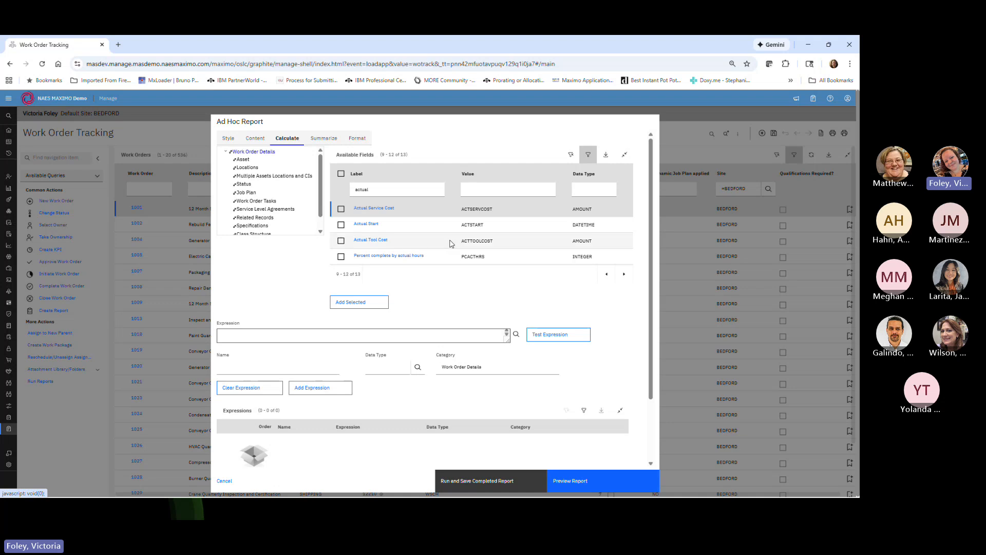
left_click(341, 210)
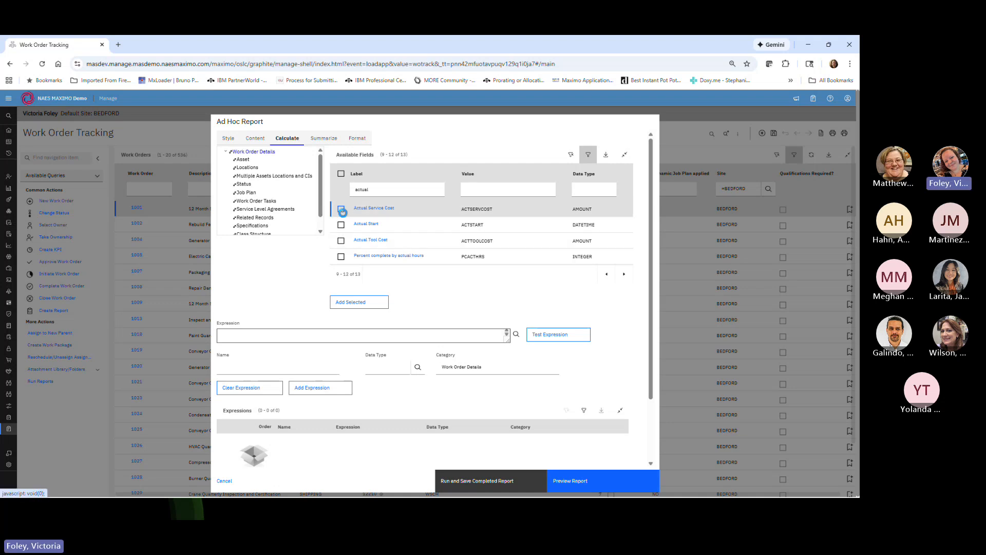
left_click(341, 240)
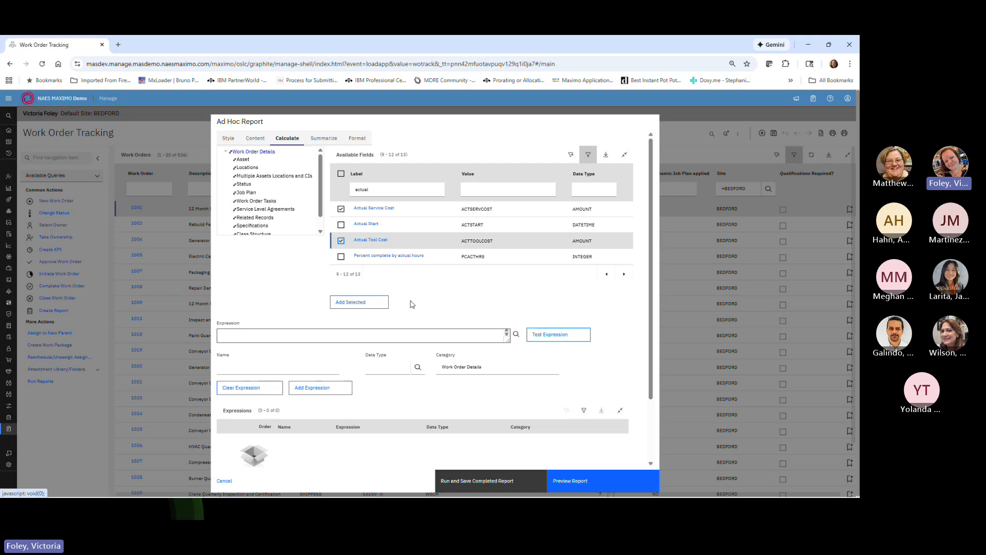
left_click(365, 307)
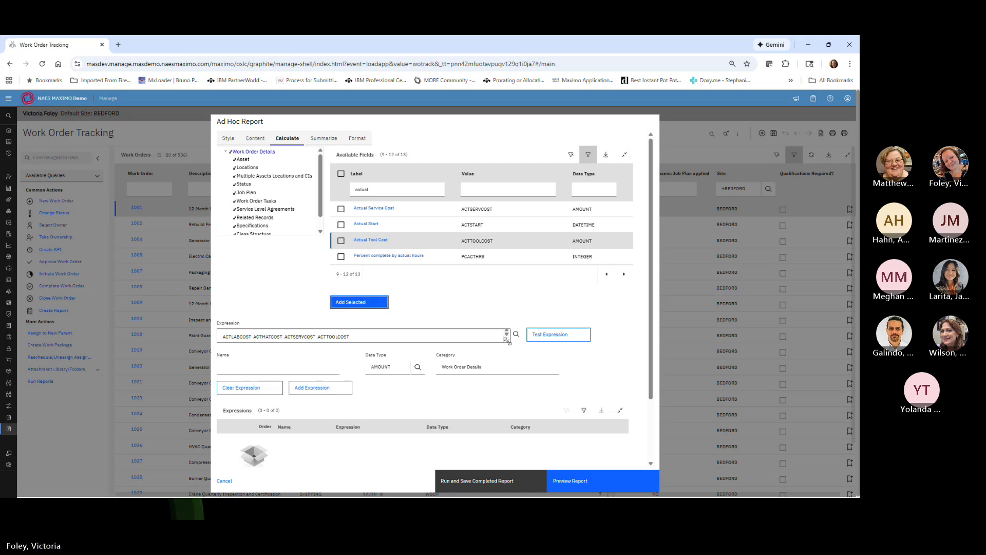
- Complete the expression as ACTLABCOST + ACTMATCOST + ACTSERVCOST + ACTTOOLCOST in an enlarged expression box and test it
left_click_drag(508, 340, 560, 399)
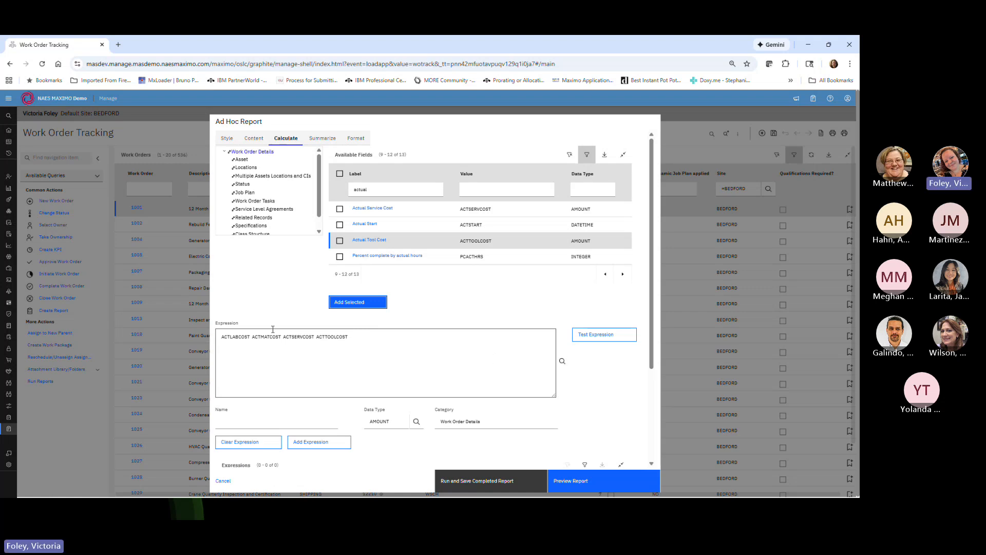
left_click(563, 362)
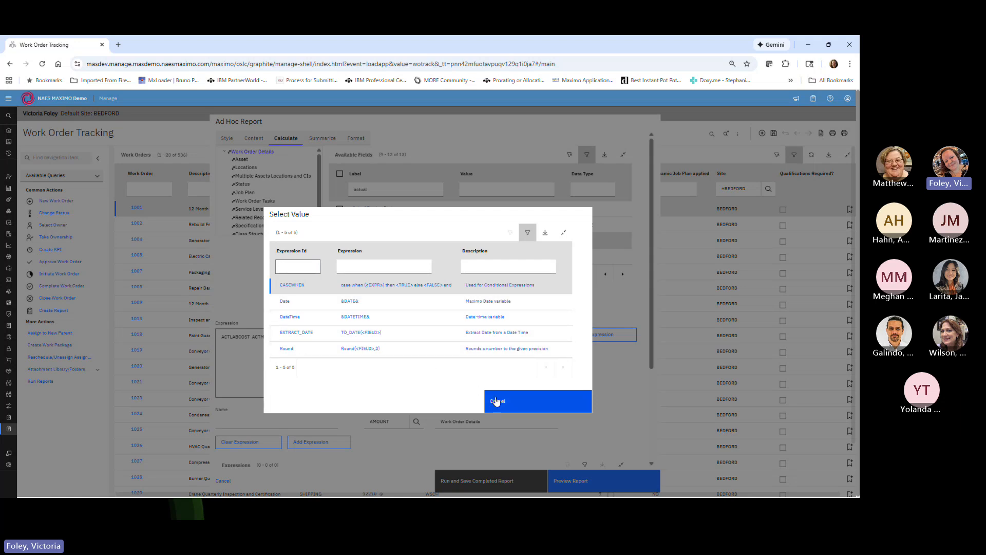
left_click(494, 400)
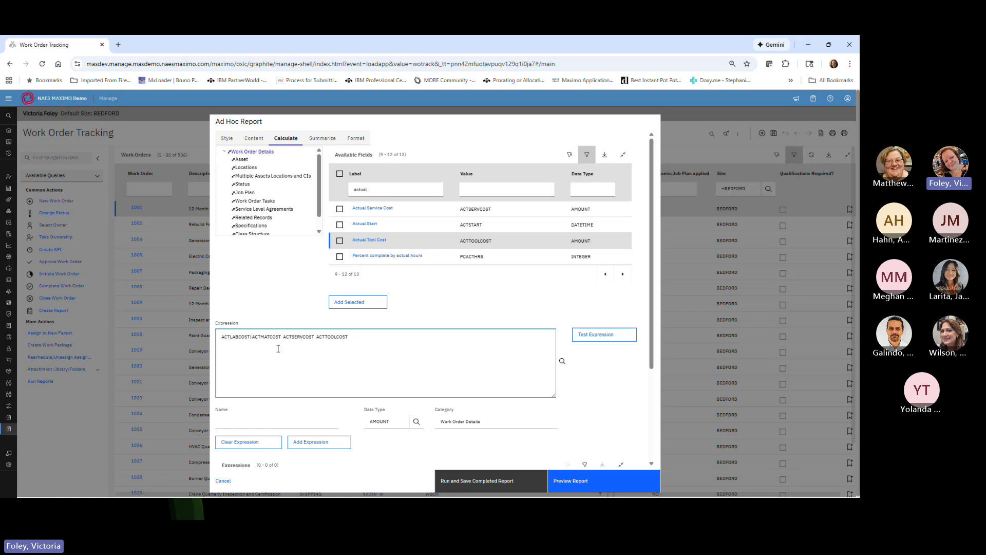
type("+")
left_click(285, 337)
type("+")
type("  +")
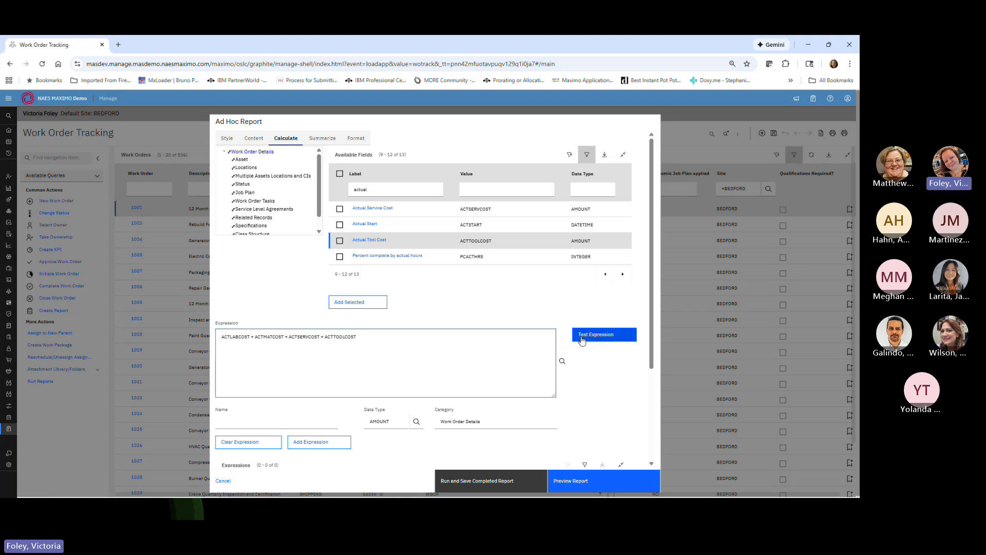
left_click(603, 337)
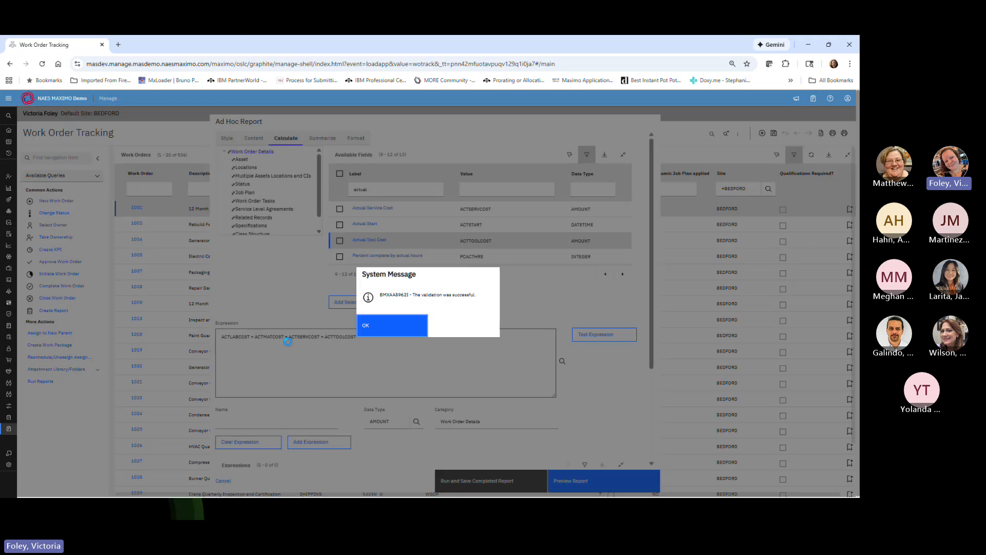
left_click(371, 334)
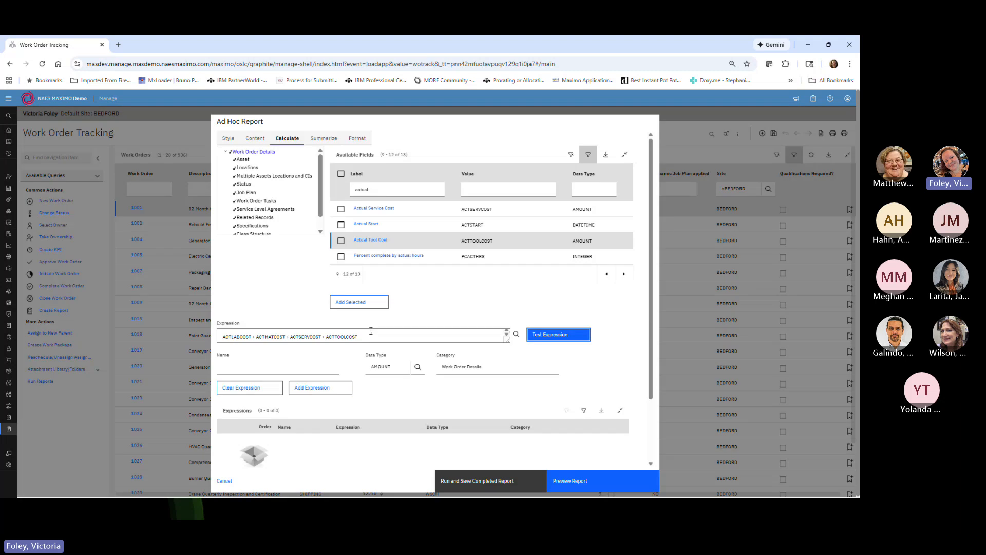
- Name the expression Total WO Cost and add it to the report's expressions
left_click(252, 368)
type("T")
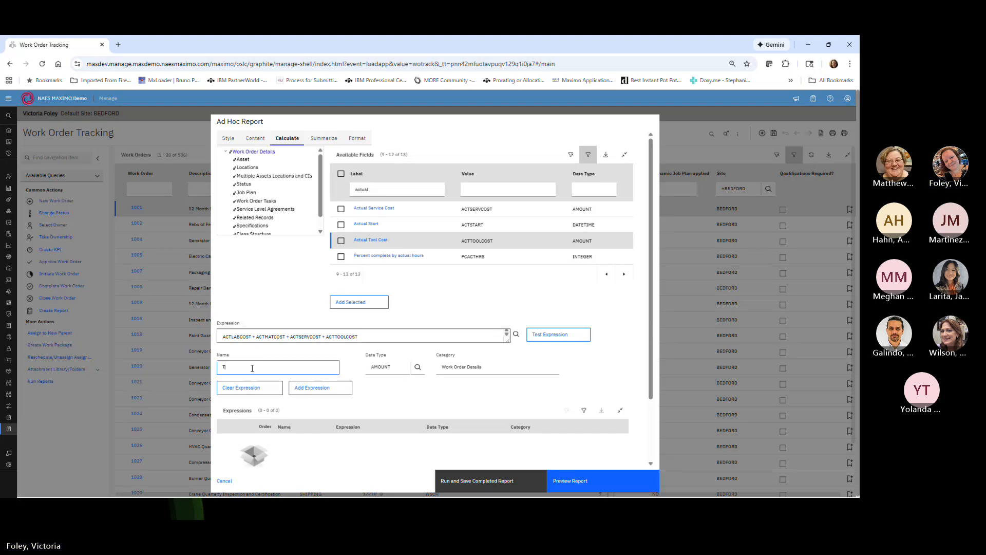
type("otAL")
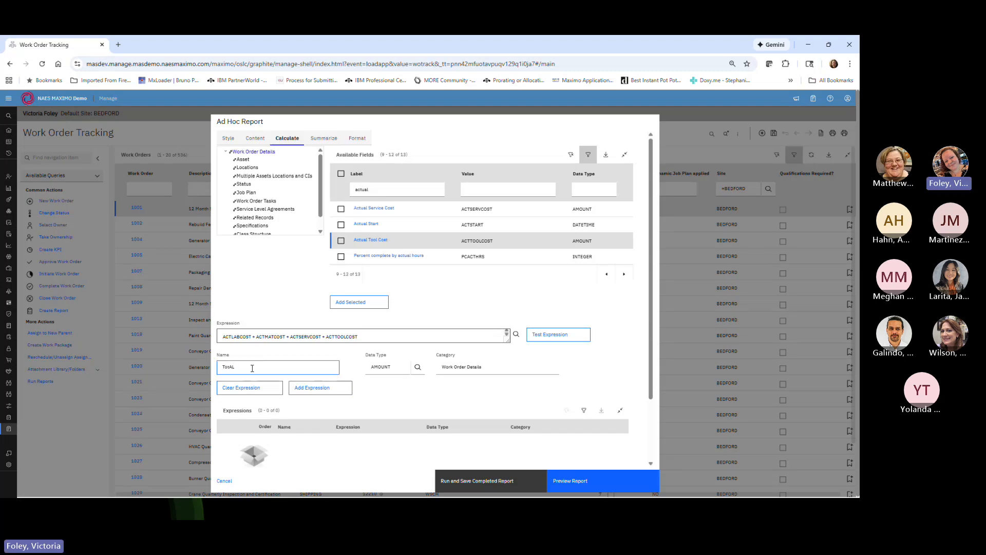
key("BackSpace")
key("BackSpace")
type("al WO C")
scroll(396, 310, "down", 1)
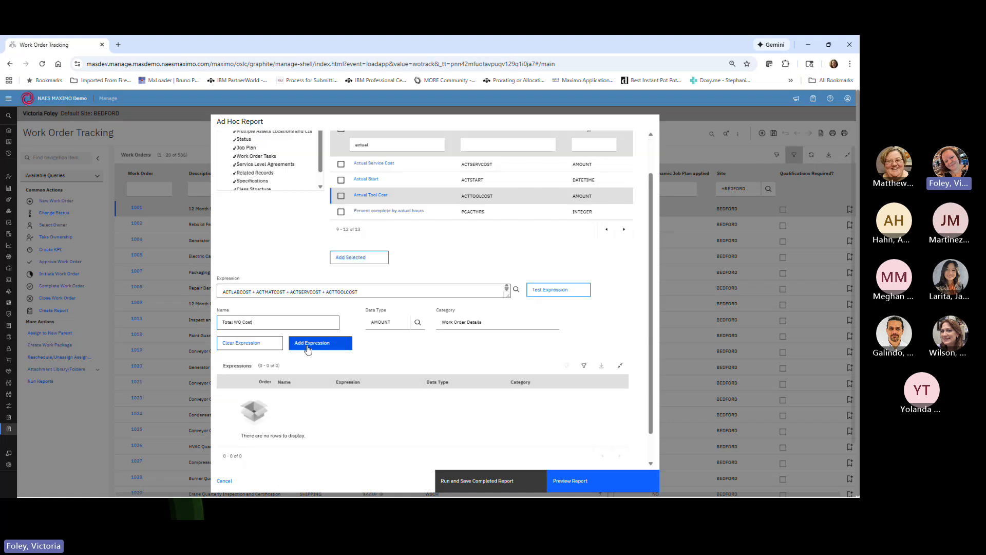
left_click(308, 344)
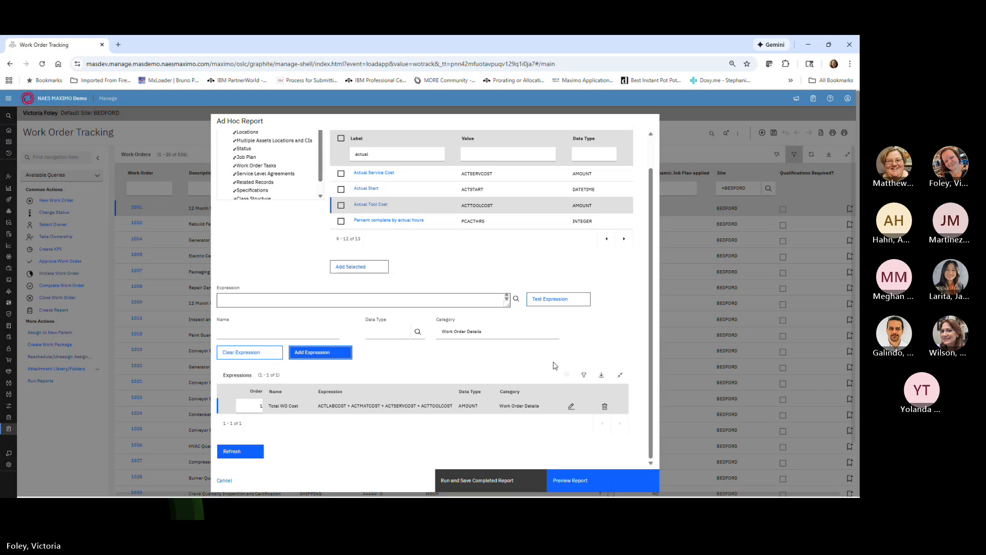
scroll(553, 365, "up", 2)
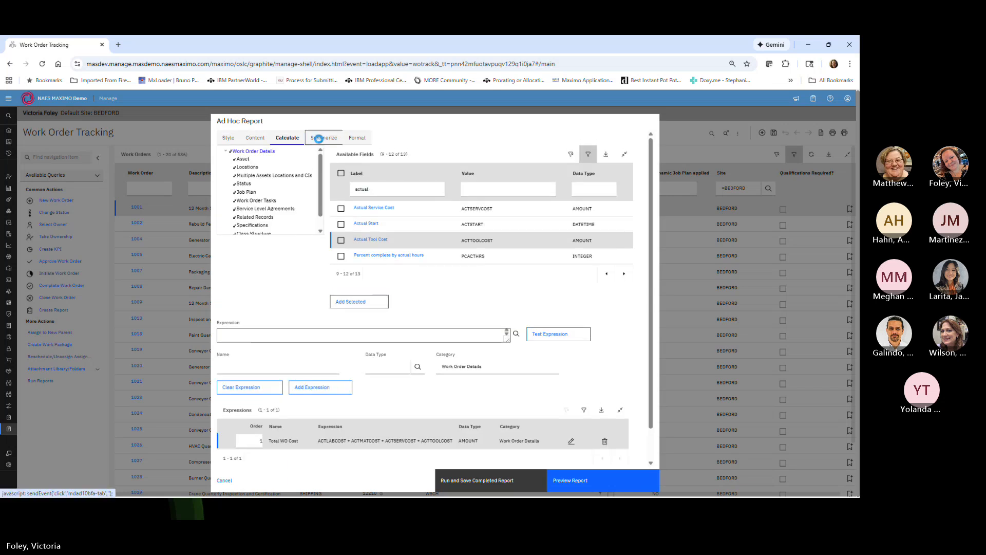
- Browse the work order fields available for the report's summaries
left_click(318, 138)
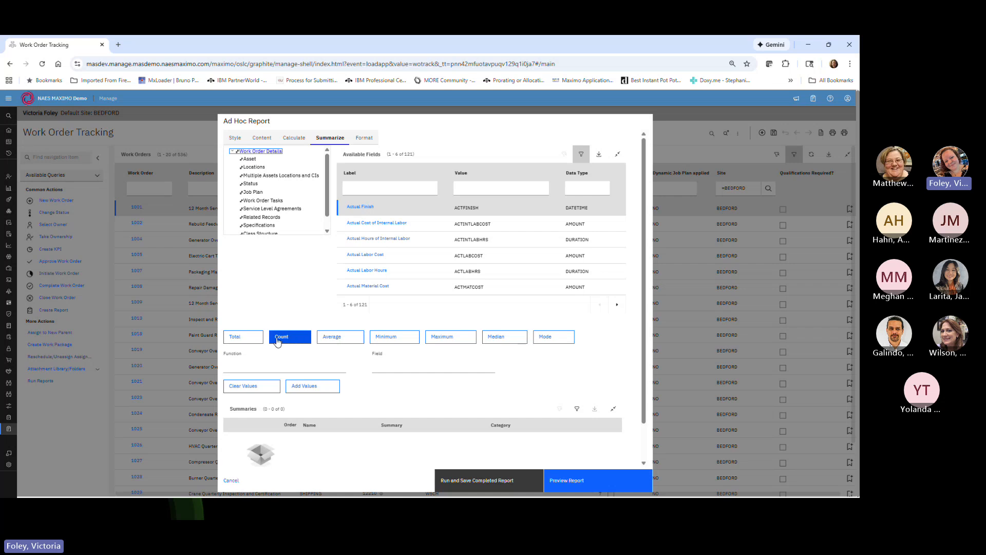
left_click(617, 306)
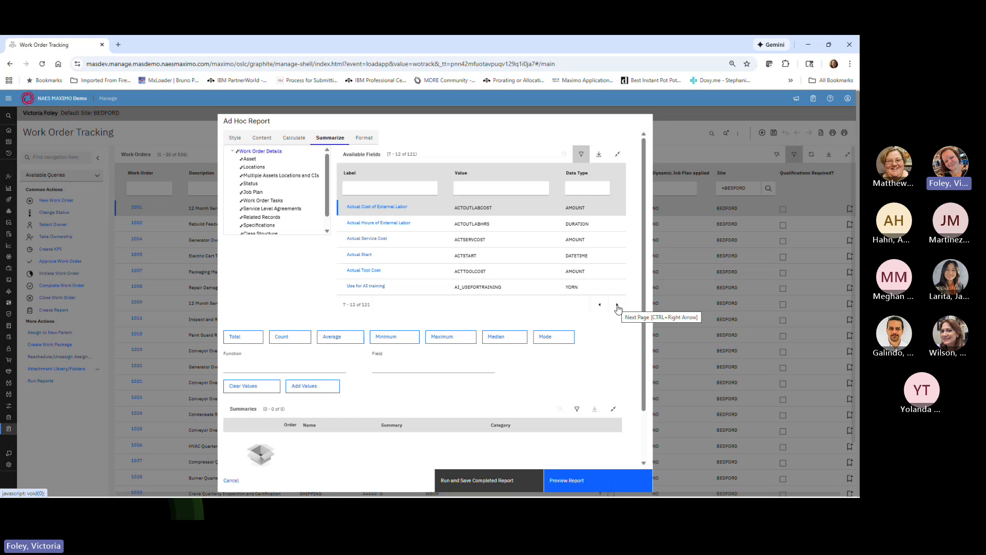
left_click(617, 306)
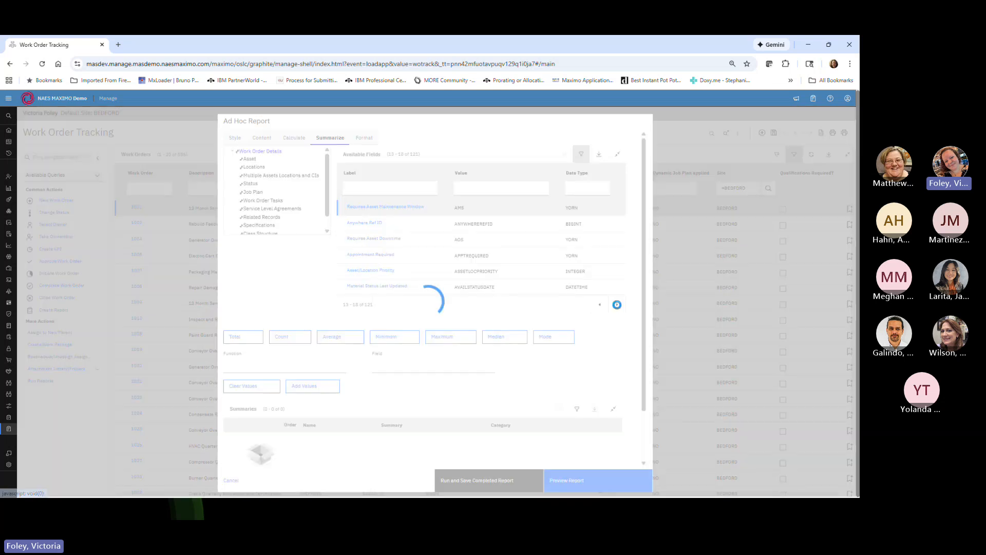
left_click(618, 306)
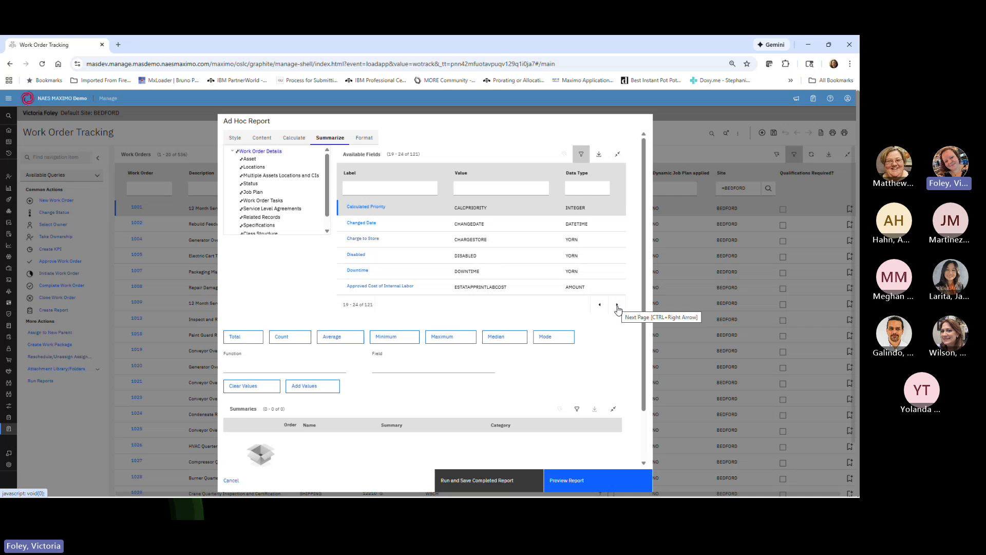
left_click(617, 306)
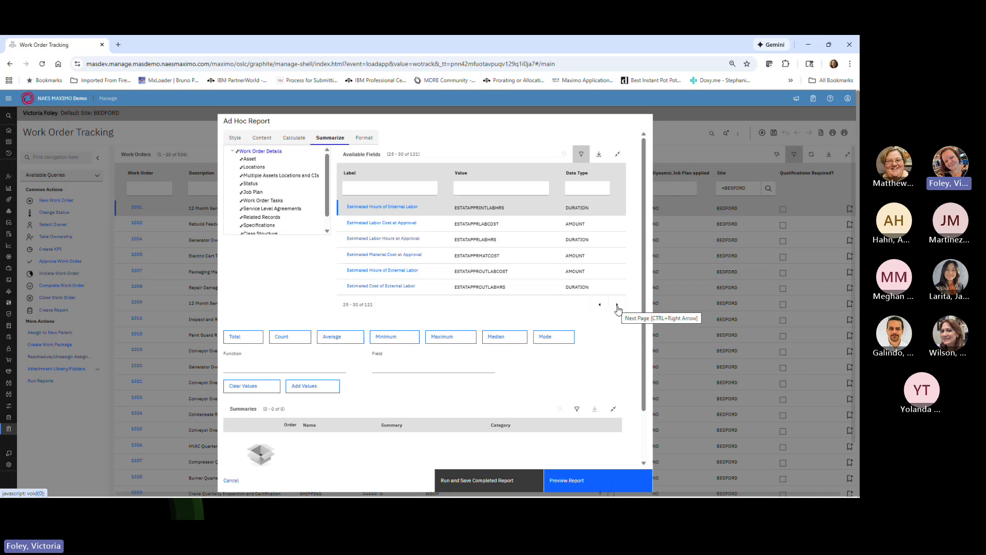
left_click(618, 306)
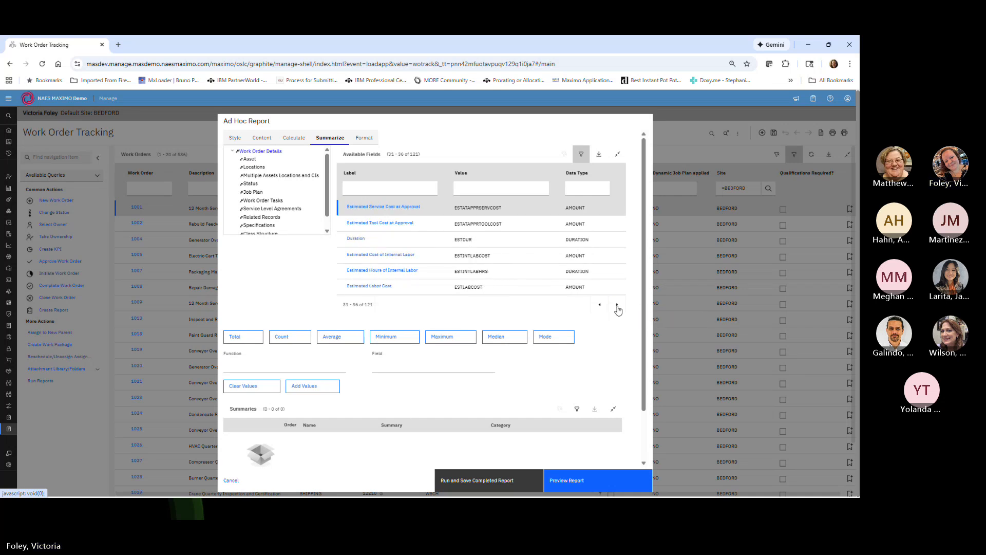
scroll(354, 271, "down", 1)
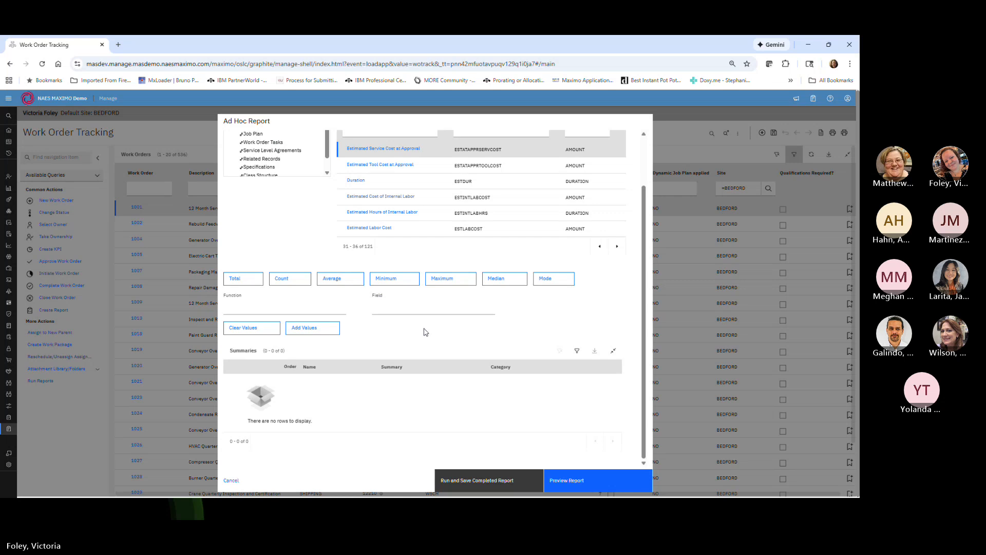
scroll(425, 332, "up", 1)
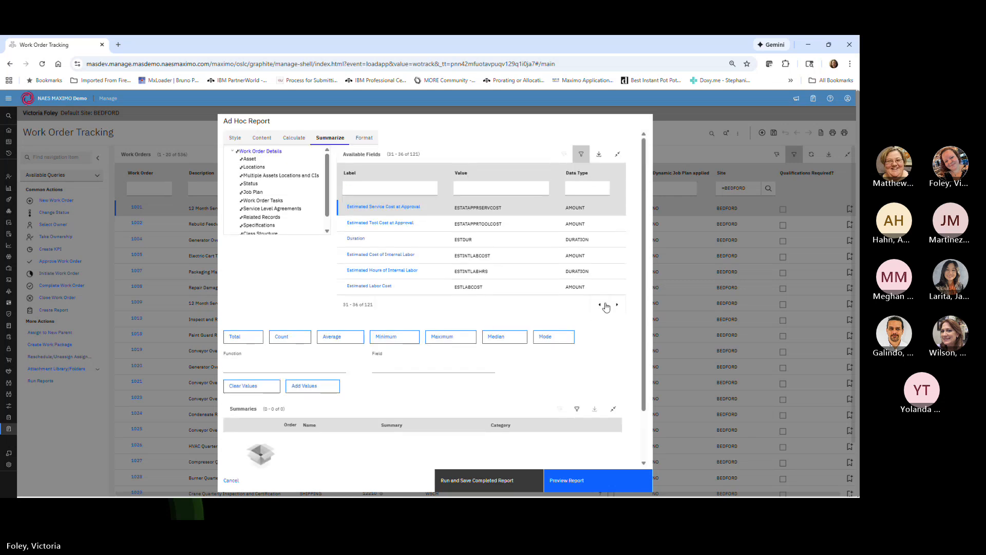
- Filter the available summary fields by the label cost and add a Total of Actual Labor Cost to the report's summaries
left_click(365, 186)
type("cost")
key("Return")
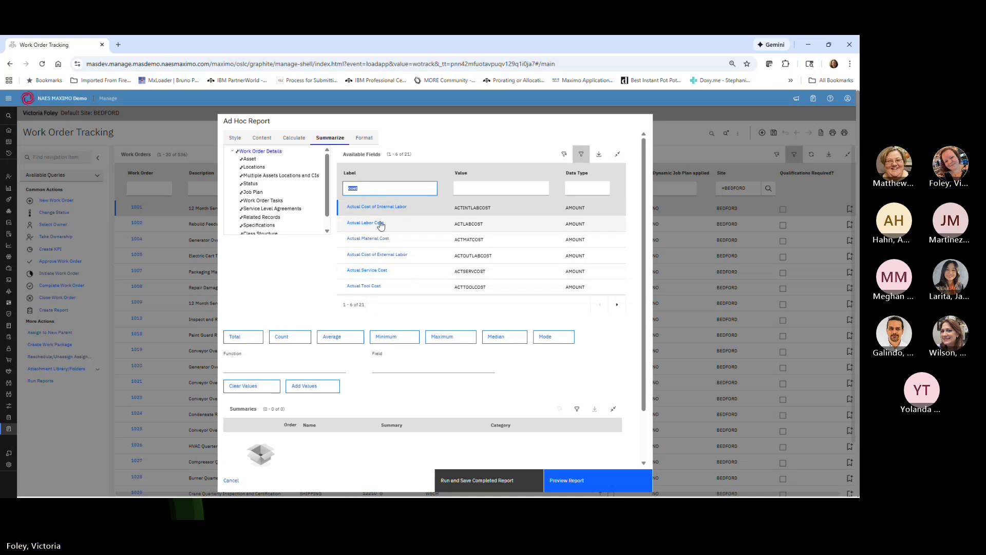
left_click(359, 225)
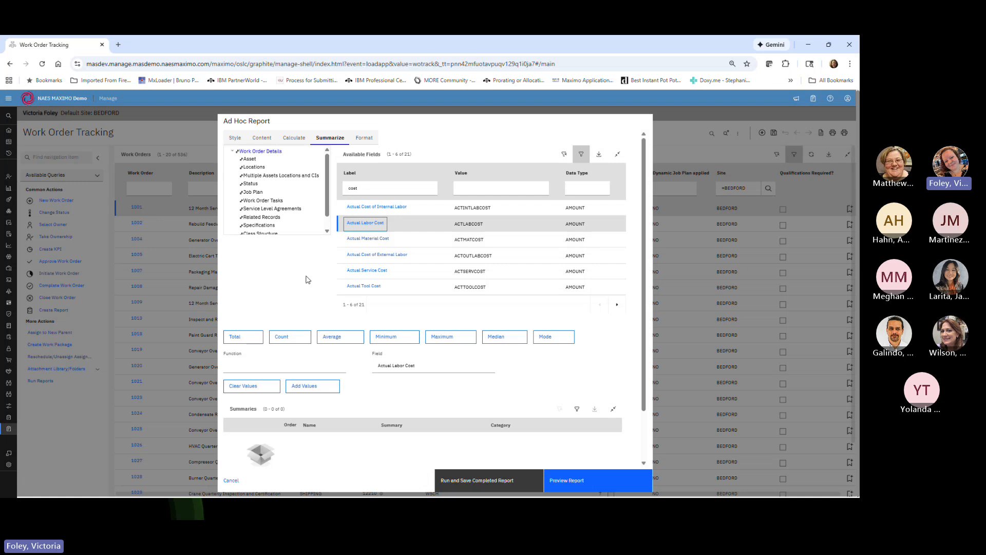
left_click(250, 338)
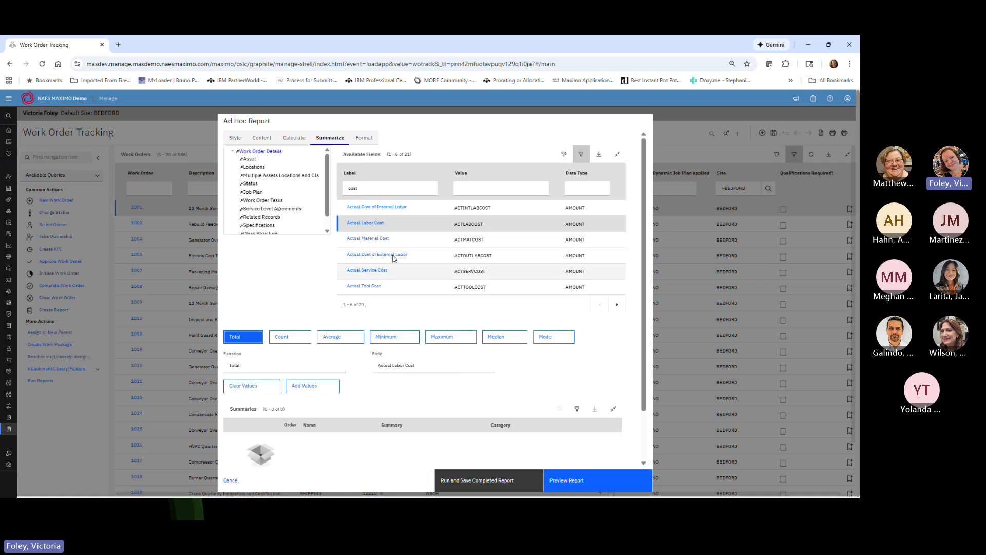
left_click(363, 222)
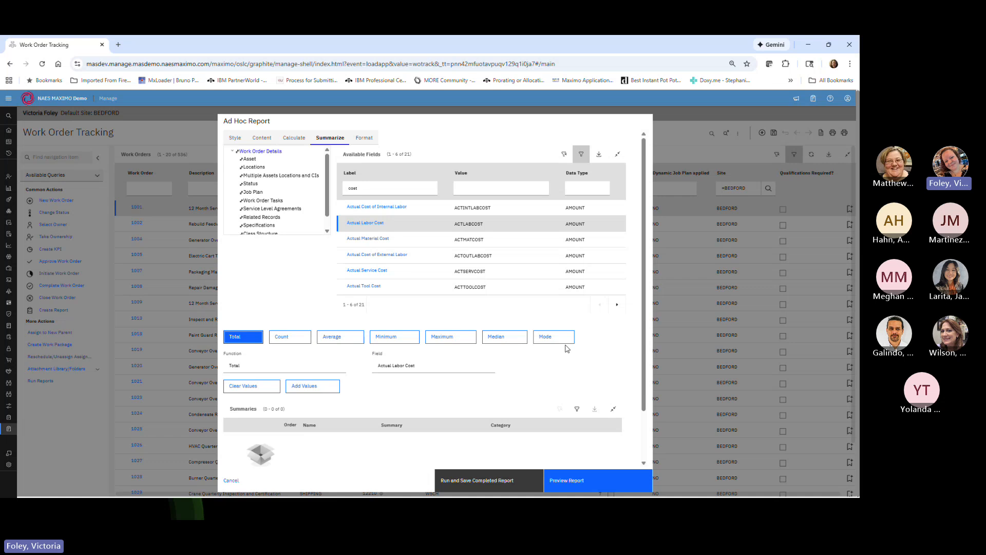
left_click(238, 369)
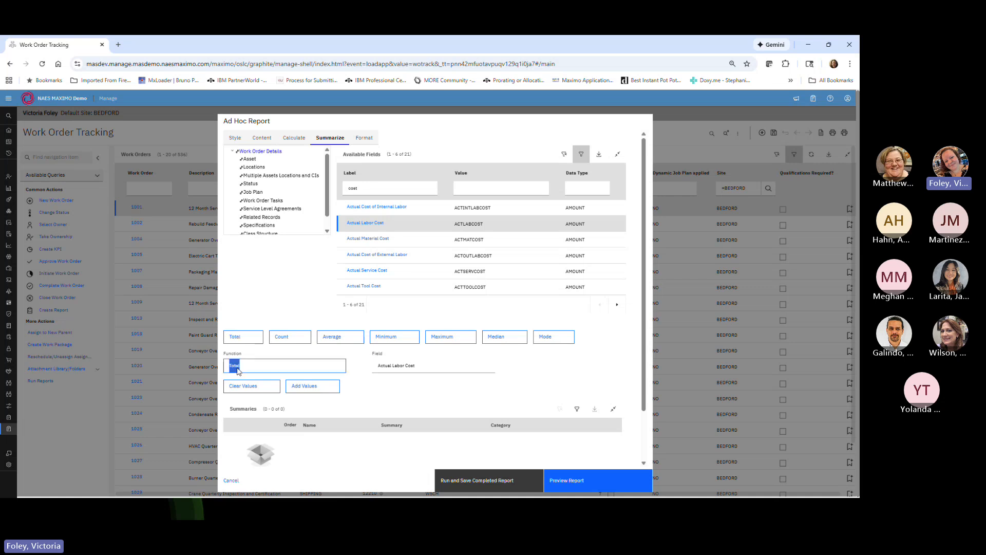
left_click(403, 366)
left_click(306, 387)
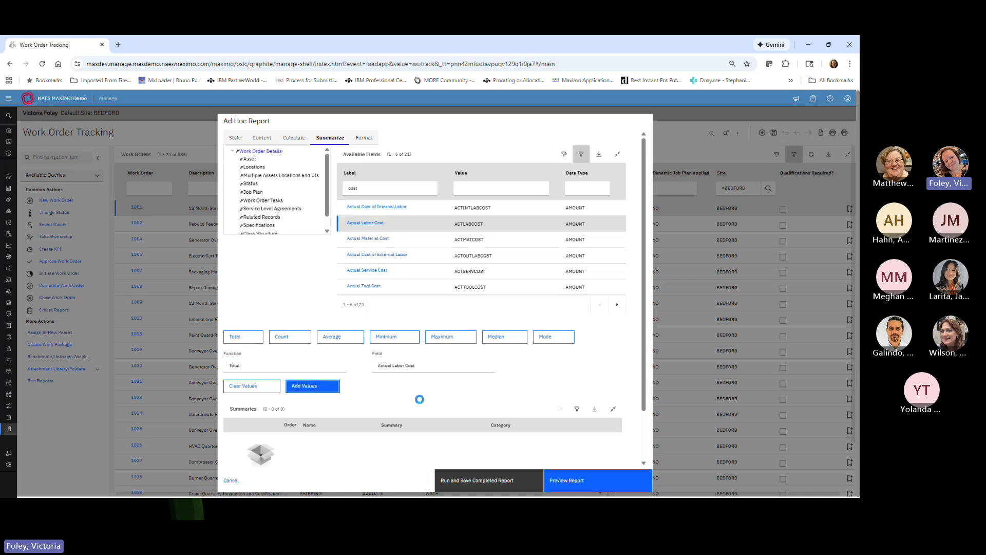
- Rename the Actual Labor Cost summary as Total Labor
scroll(420, 403, "down", 1)
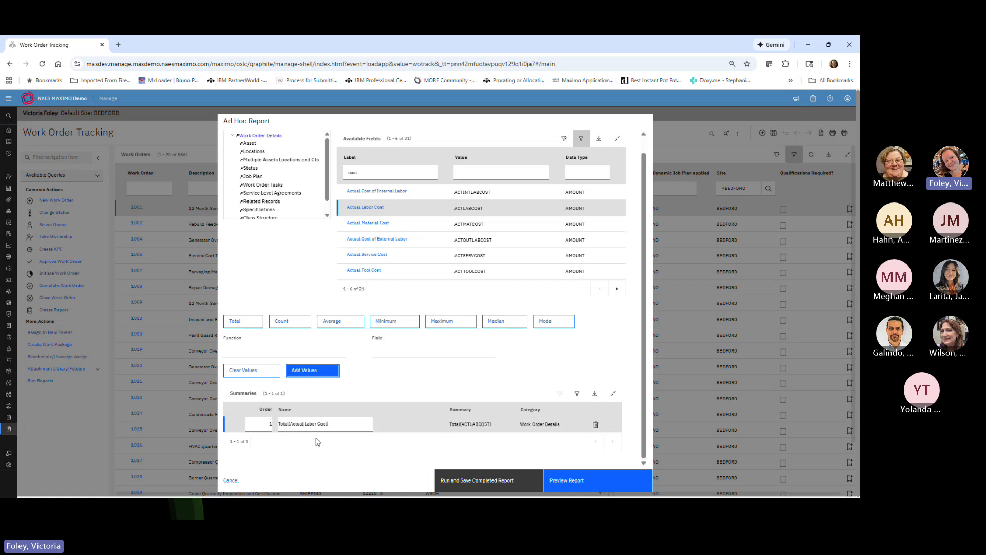
left_click(344, 424)
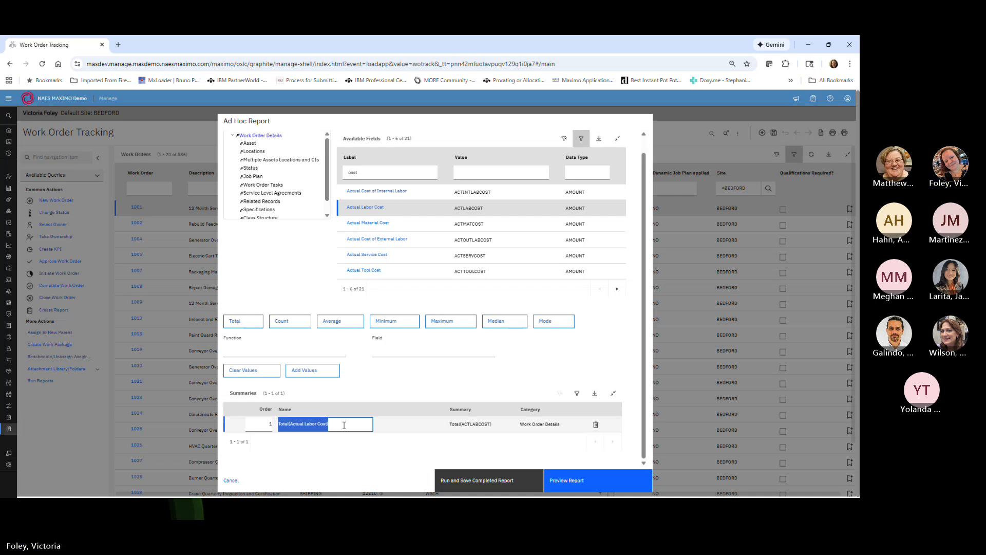
type("Total L")
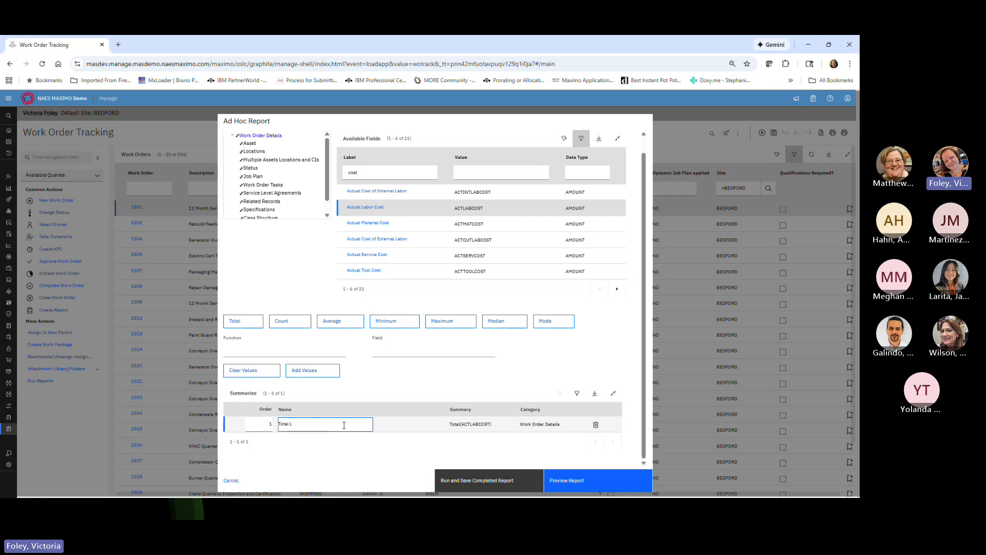
type("abor")
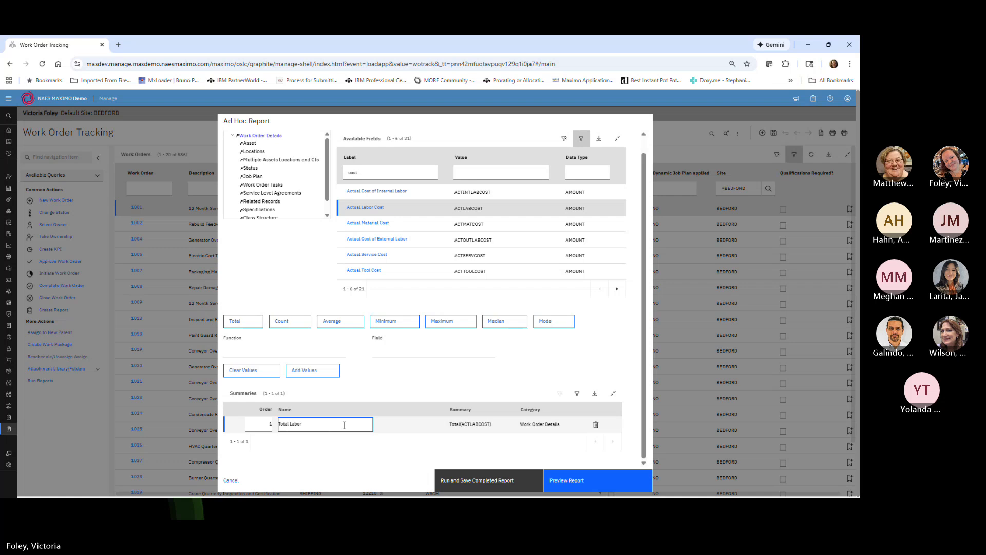
- Examine the summary fields offered by the Asset and Locations categories, then return to Work Order Details
scroll(344, 425, "up", 1)
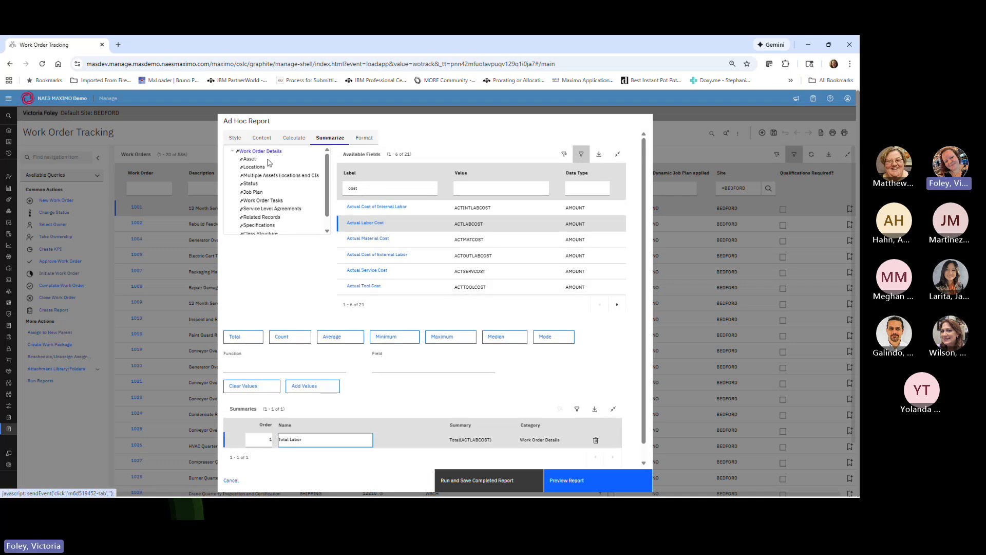
left_click(250, 159)
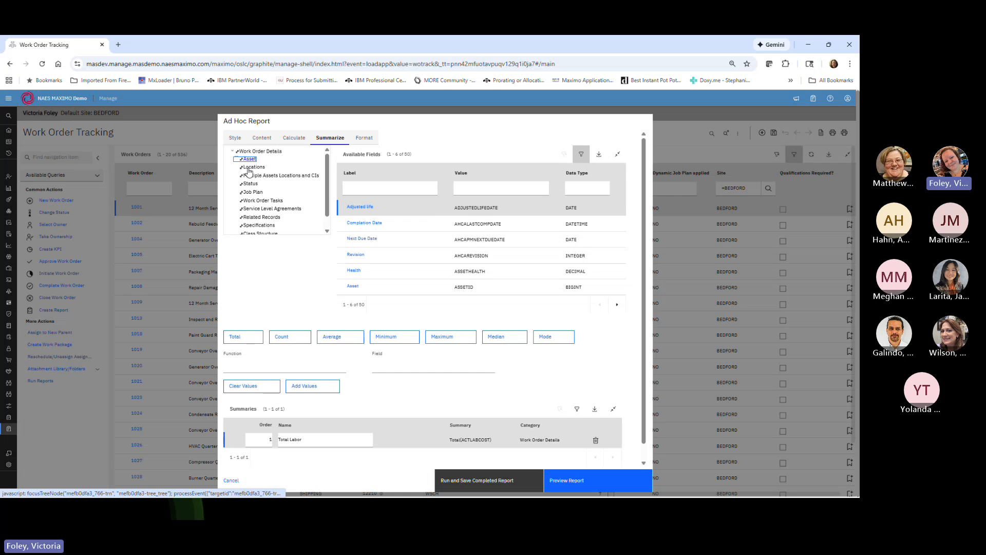
left_click(248, 169)
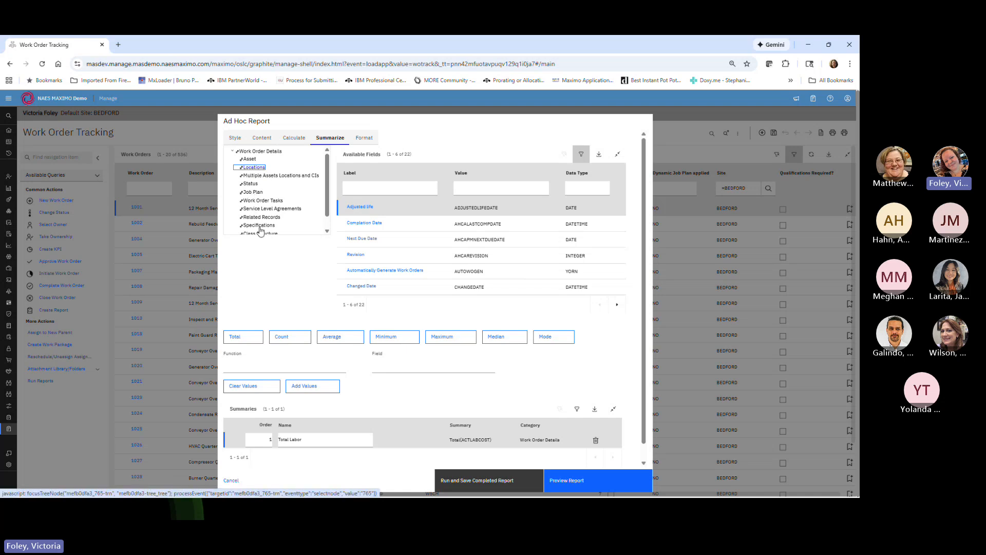
mouse_move(328, 167)
left_mouse_down()
mouse_move(329, 197)
mouse_move(328, 162)
left_mouse_up()
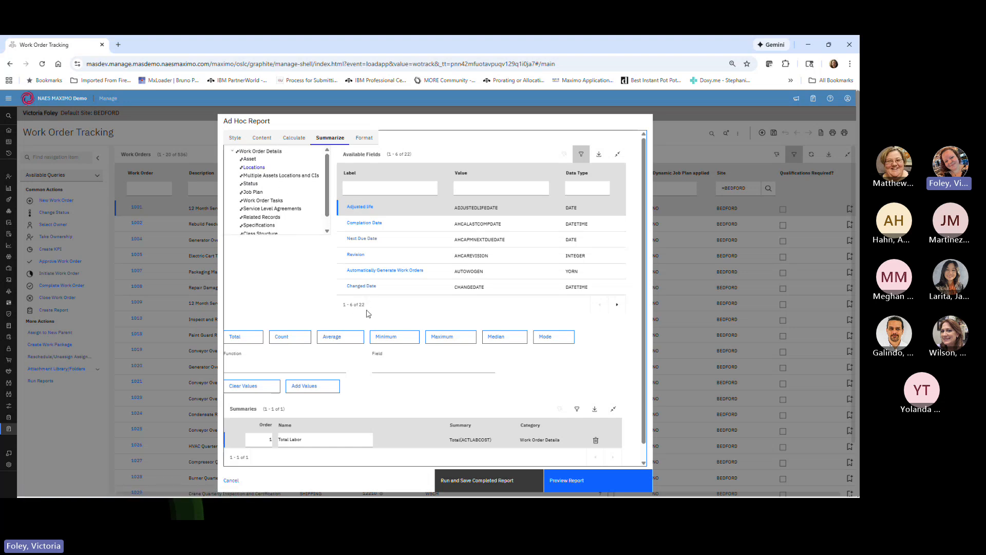
left_click(258, 151)
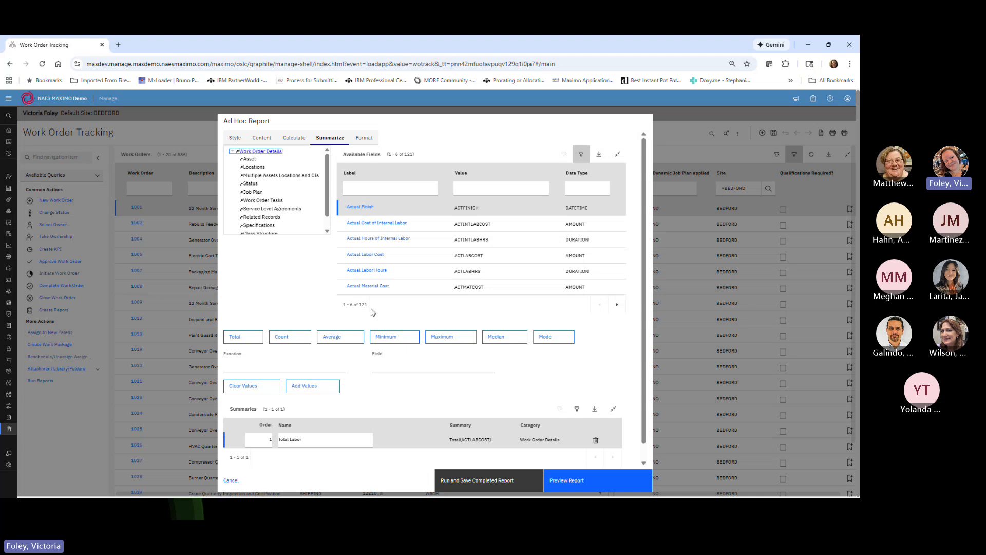
left_click_drag(328, 184, 333, 161)
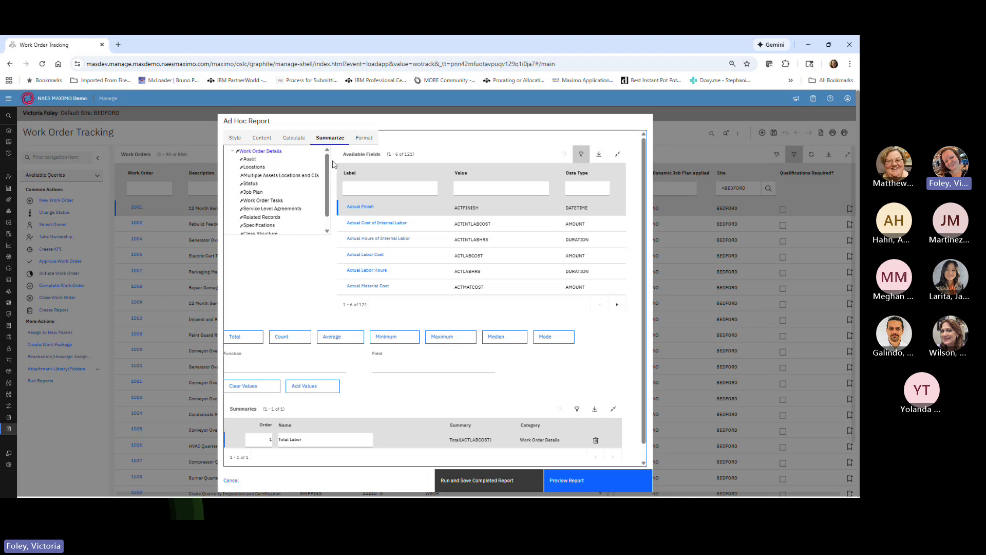
- Set the report to filter on the work order Status and turn off its single parameter restriction
left_click(368, 137)
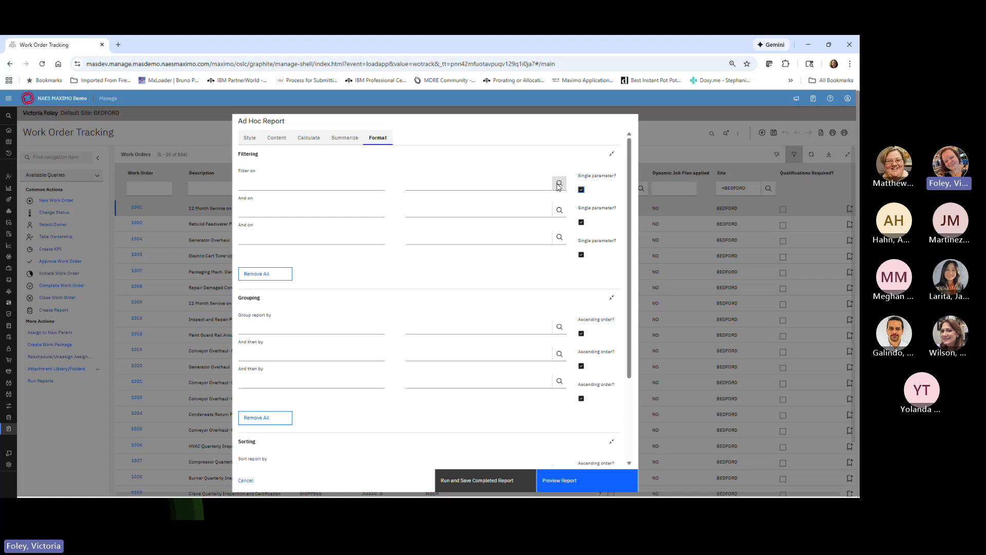
left_click(560, 184)
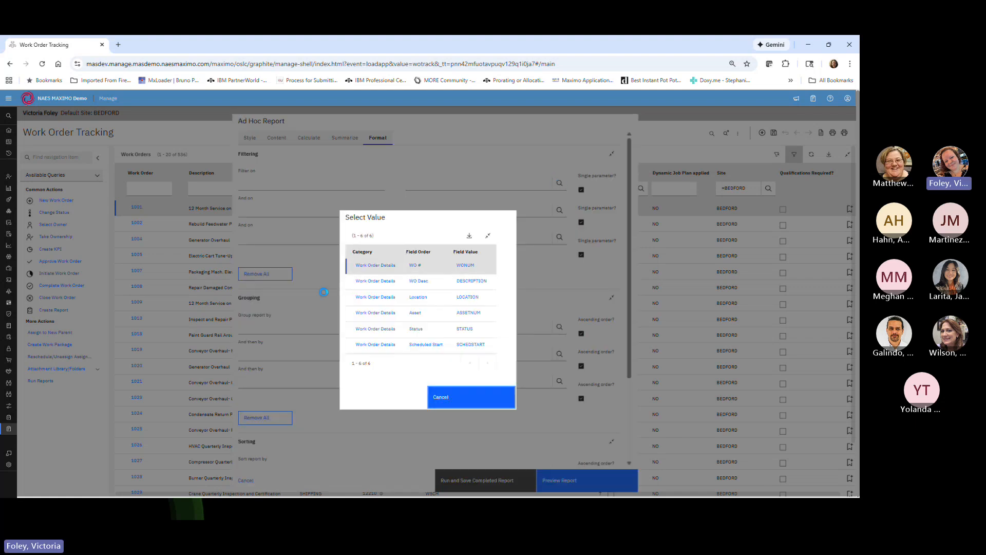
left_click(375, 330)
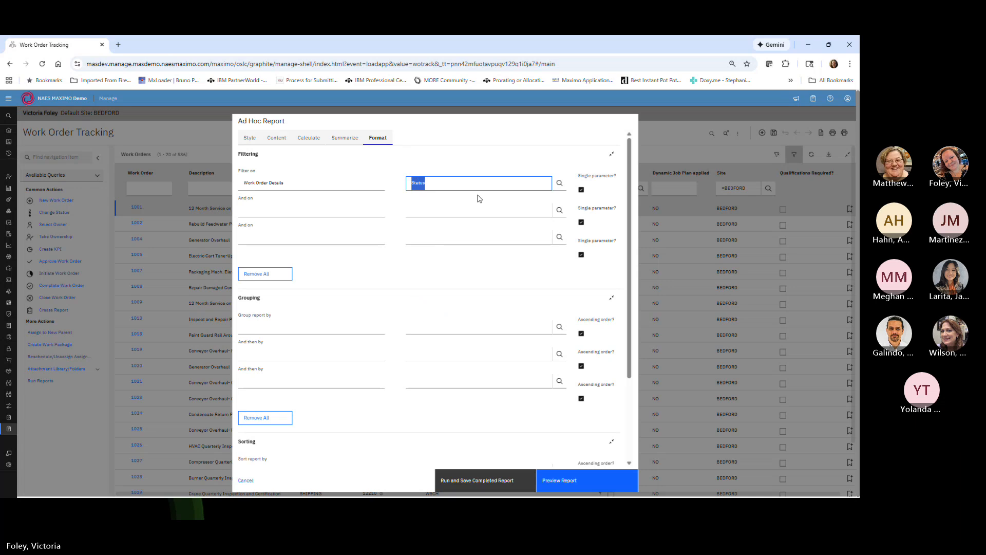
left_click(560, 183)
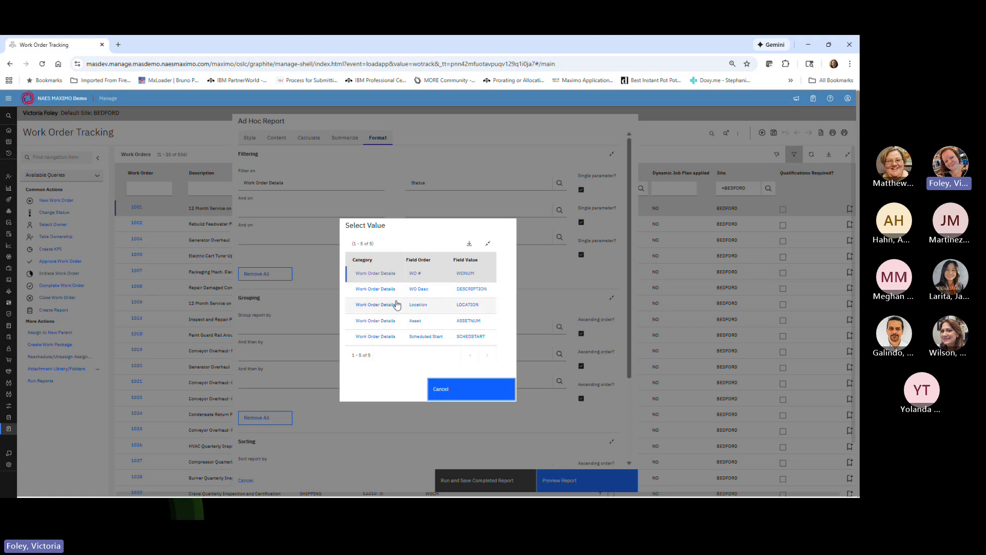
left_click(447, 391)
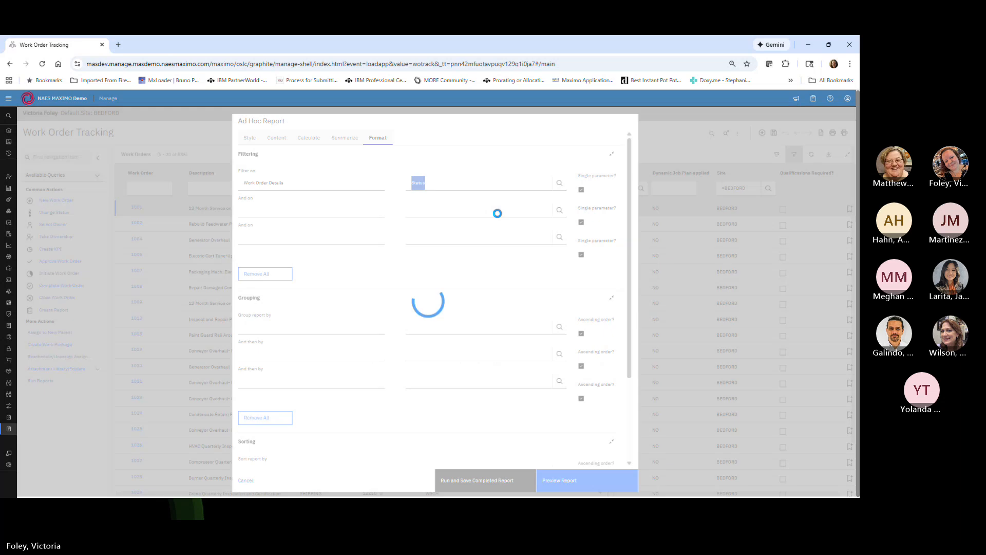
left_click(581, 191)
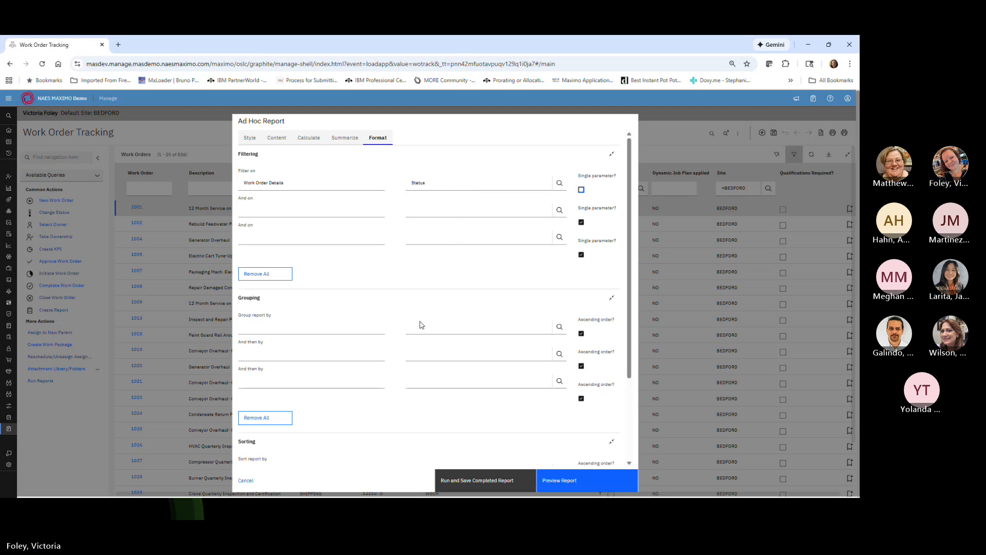
- Group the report by the Work Order Details Status field and secondarily by Asset, leaving the third grouping level empty
left_click(560, 327)
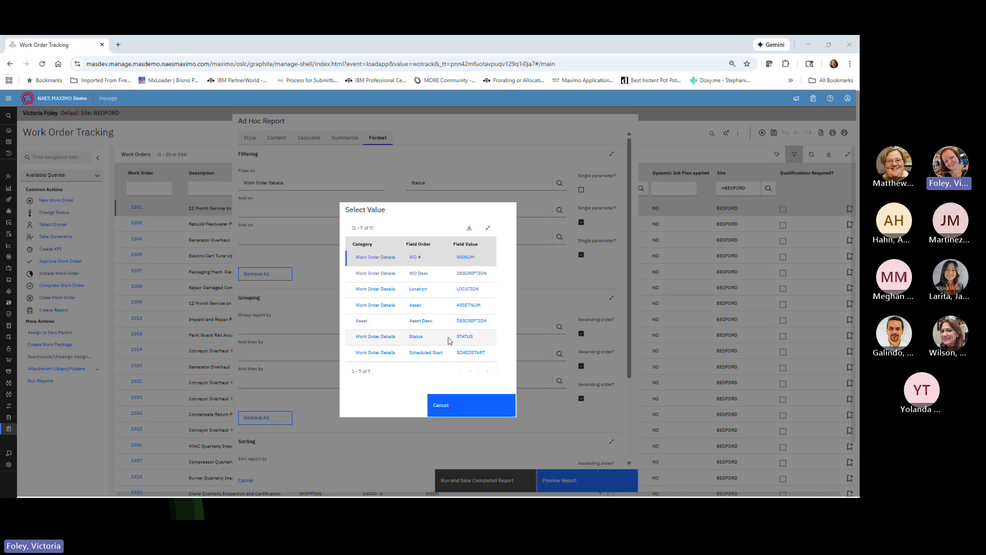
left_click(367, 337)
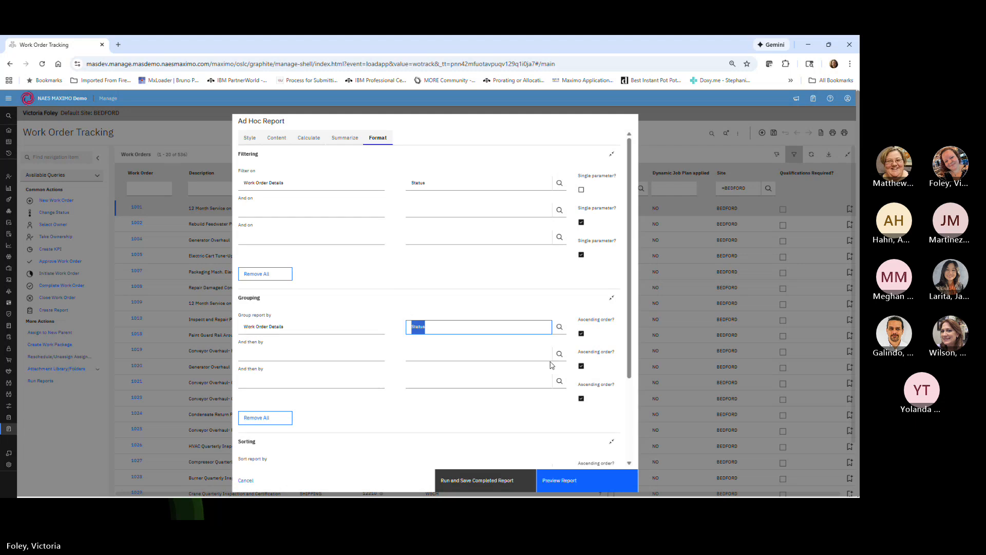
left_click(560, 354)
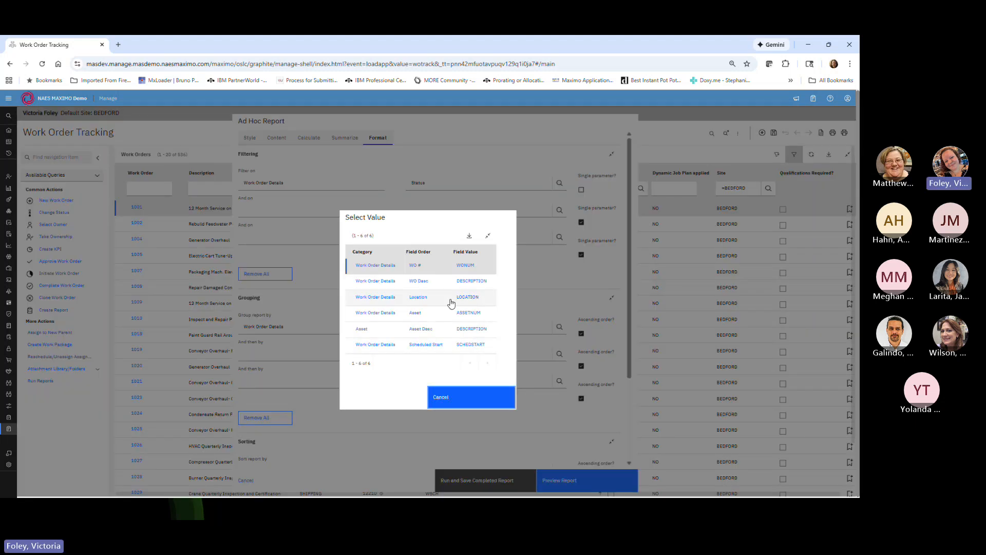
left_click(369, 312)
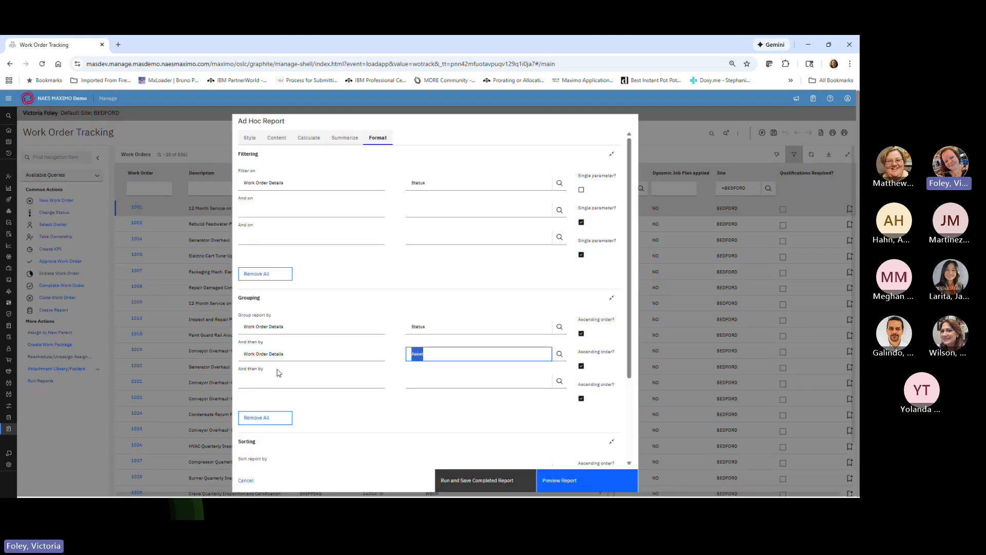
left_click(560, 381)
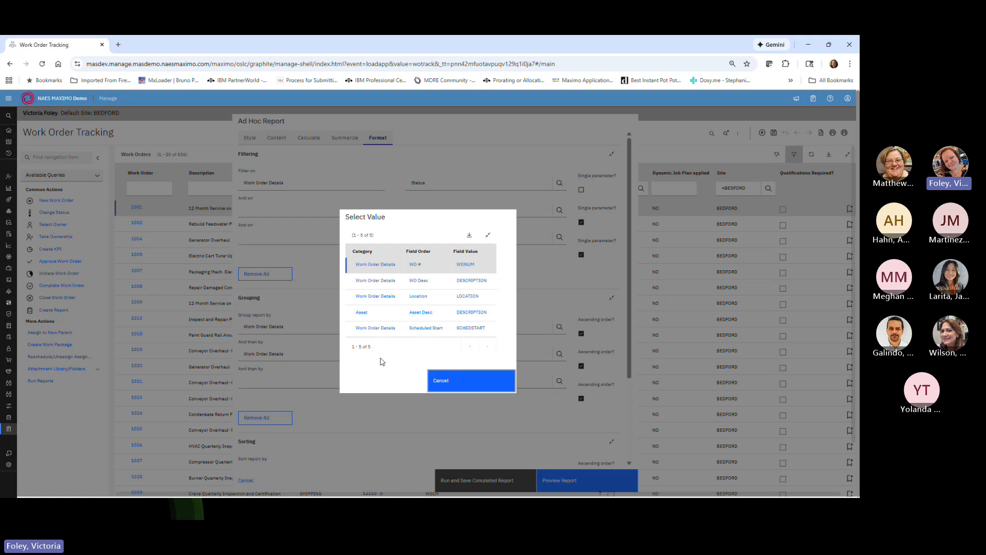
left_click(438, 380)
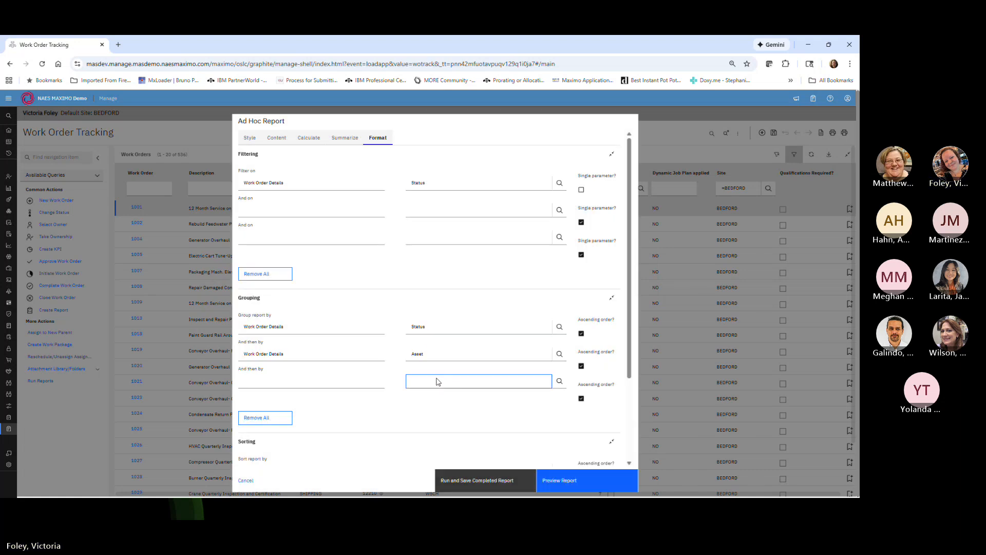
left_click(464, 143)
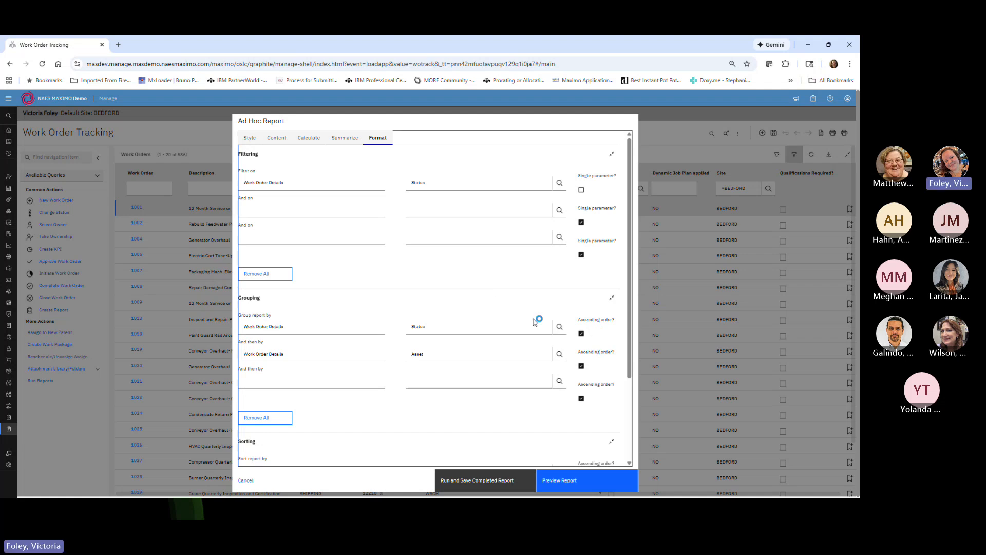
- Check the fields offered for sorting without choosing one, and run and save the completed report for status APPR
left_click_drag(628, 239, 631, 332)
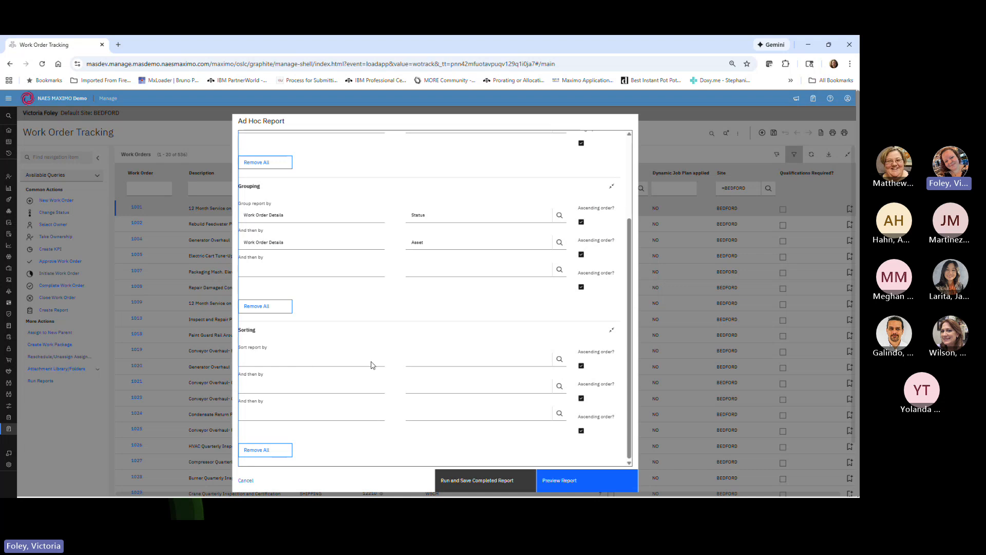
left_click(564, 362)
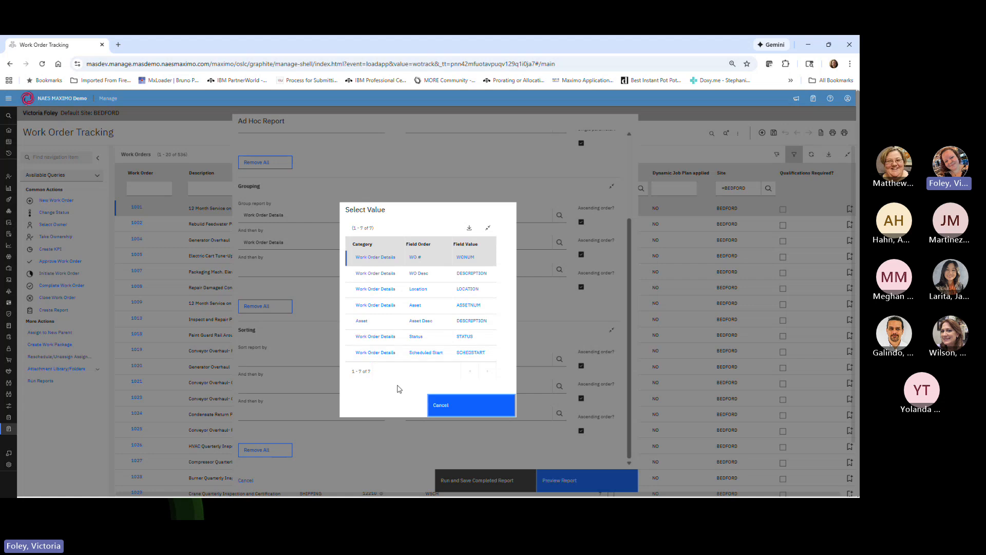
left_click(472, 410)
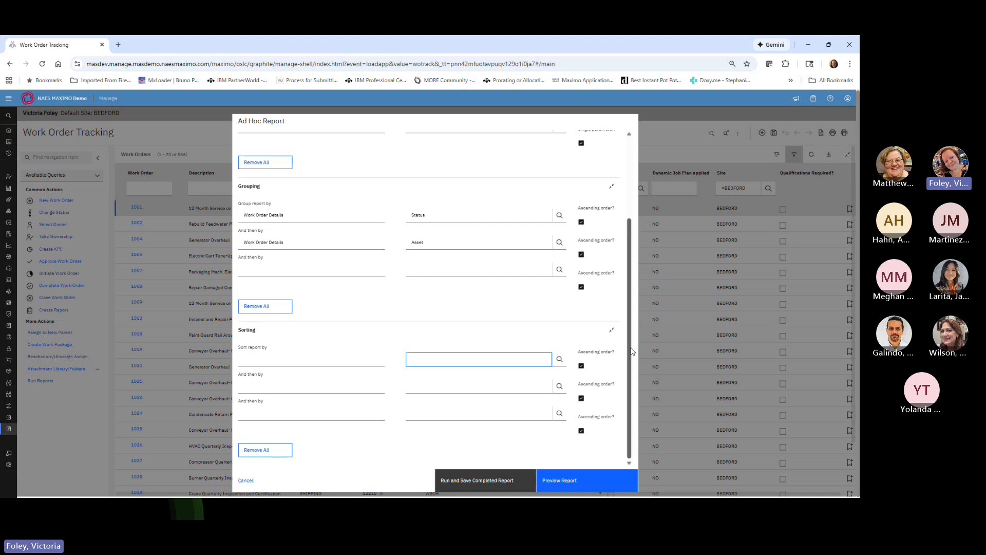
scroll(632, 242, "up", 3)
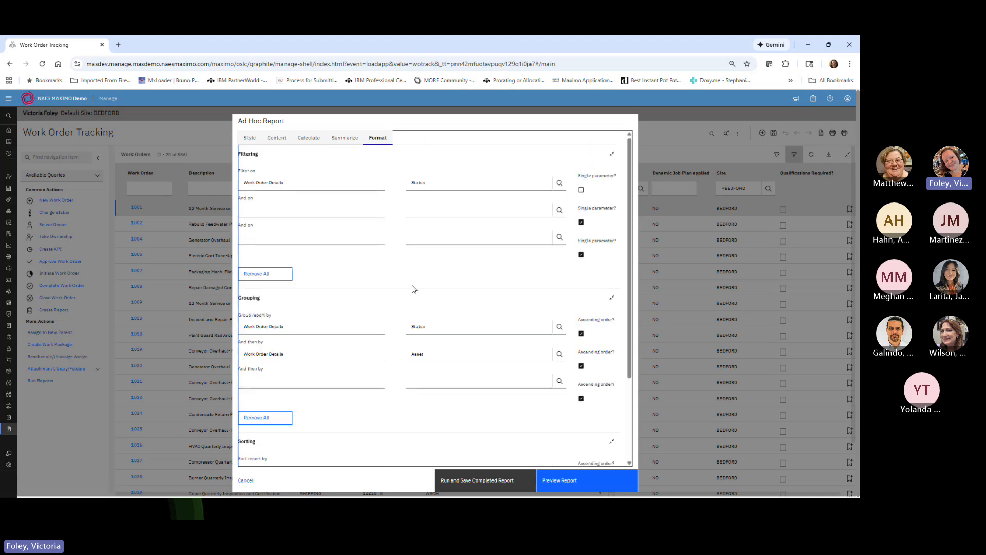
left_click(464, 480)
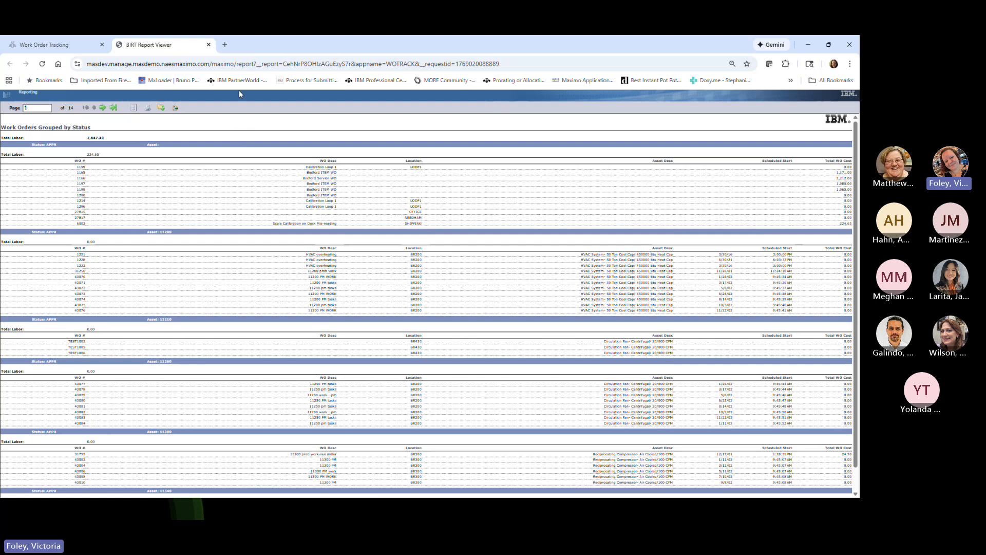
left_click(208, 44)
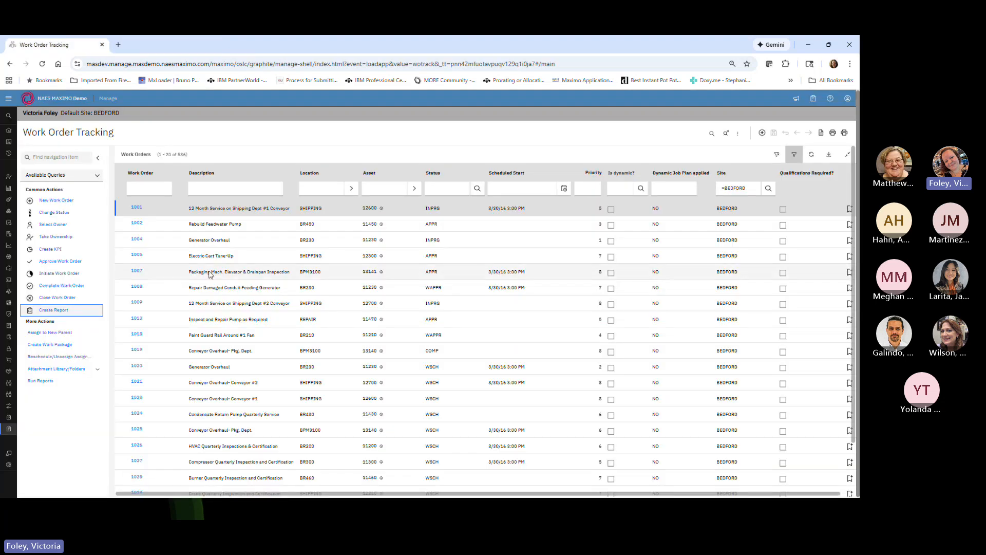
- Run the saved Work Orders Grouped by Status report immediately with the status parameter WAPPR
left_click(39, 382)
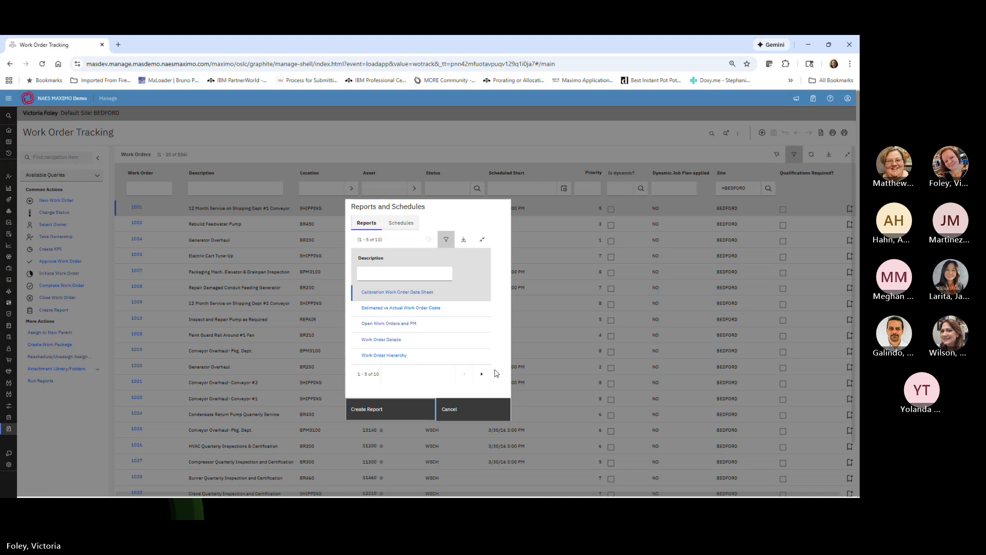
left_click(482, 374)
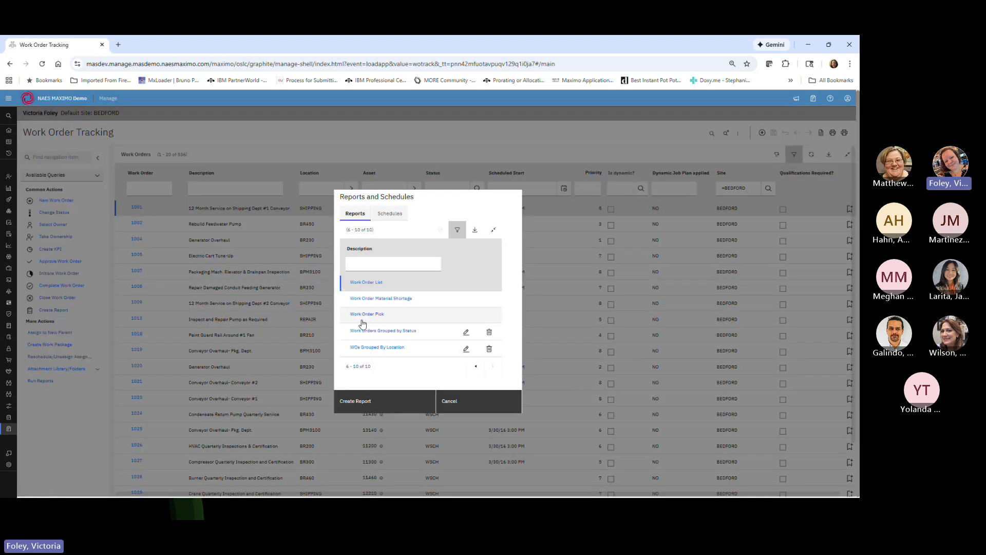
left_click(393, 333)
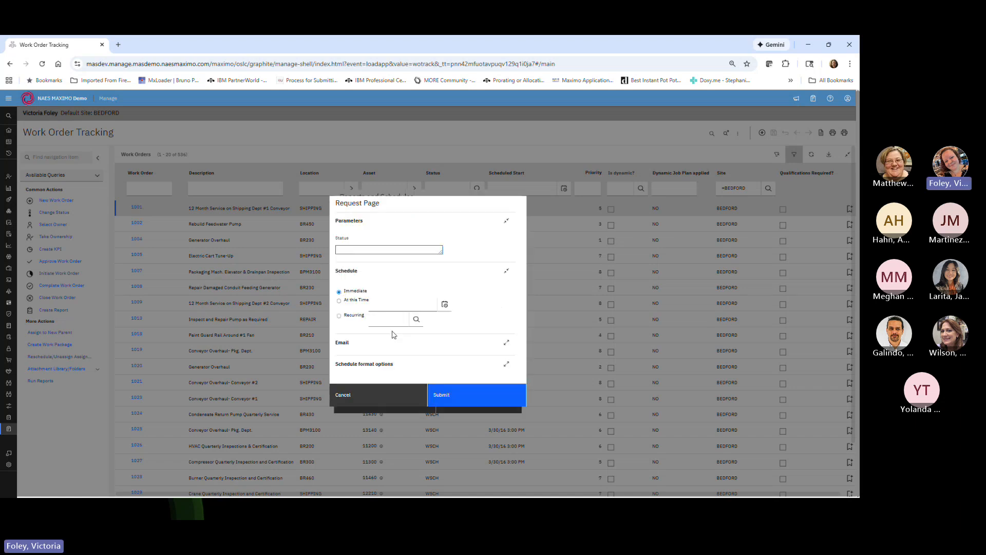
left_click(362, 253)
left_click(436, 395)
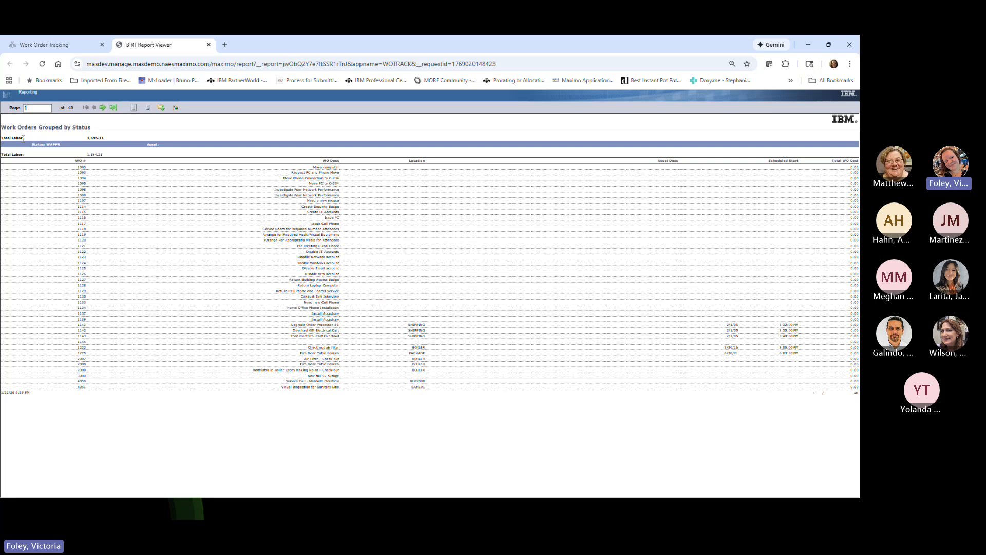
- Examine the report's overall and group Total Labor, the Total WO Cost and Scheduled Start columns, and the Asset group header
left_click_drag(10, 137, 111, 139)
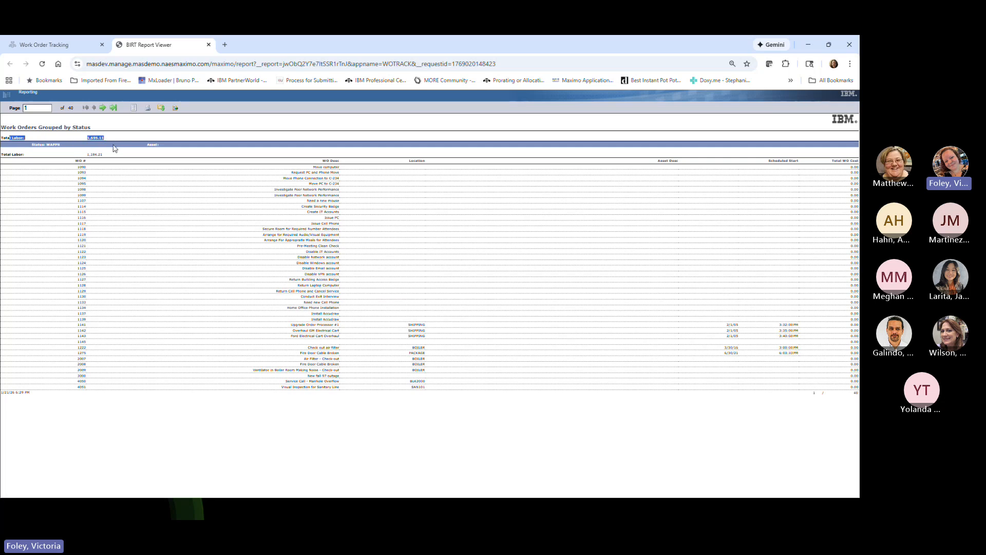
left_click(117, 142)
left_click_drag(6, 155, 123, 159)
left_click(123, 159)
left_click_drag(837, 160, 853, 229)
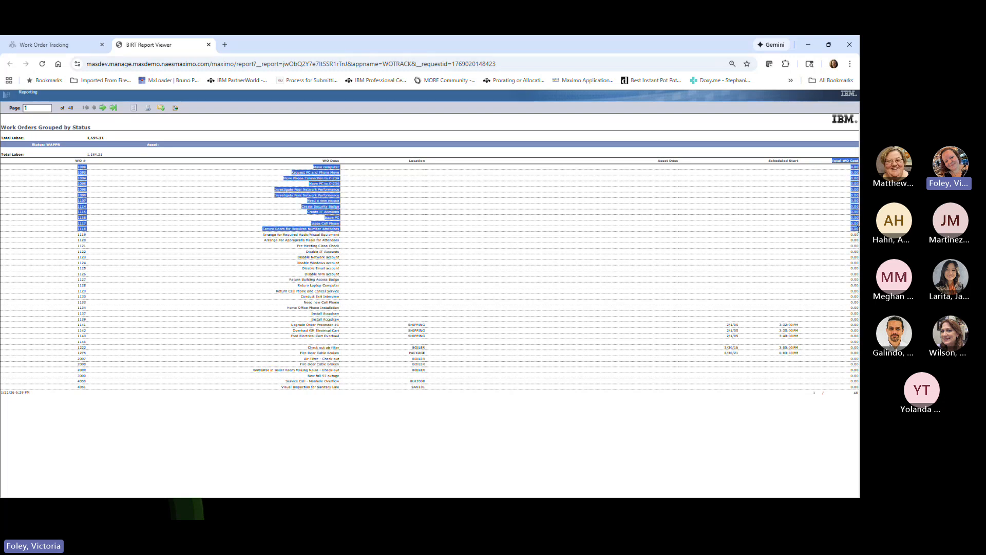
left_click(850, 206)
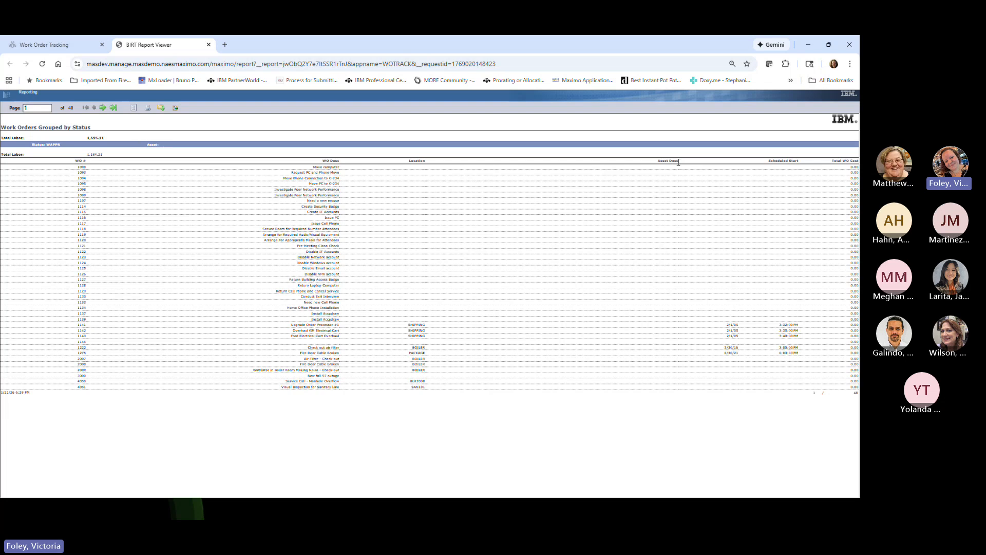
left_click_drag(145, 145, 166, 148)
left_click(166, 147)
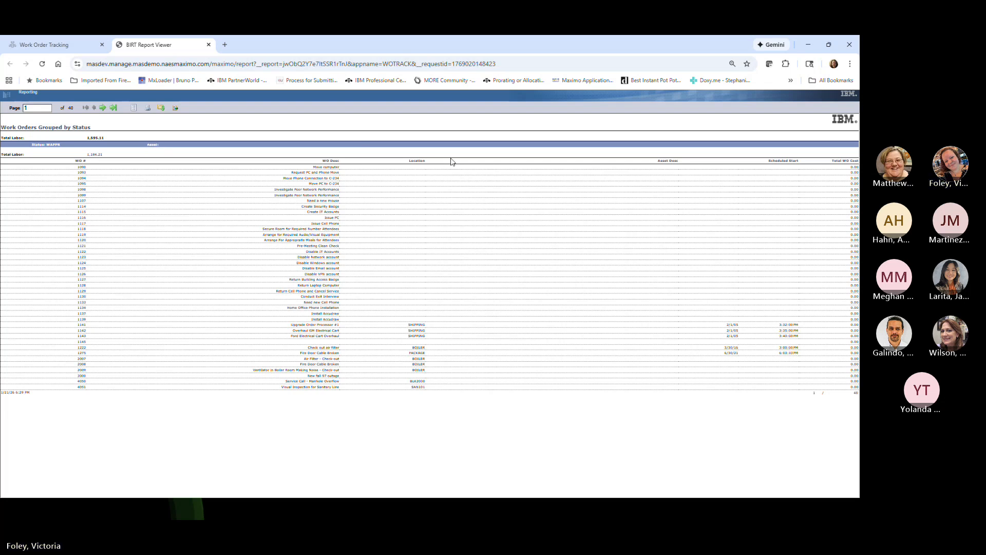
left_click_drag(799, 163, 772, 163)
left_click(806, 163)
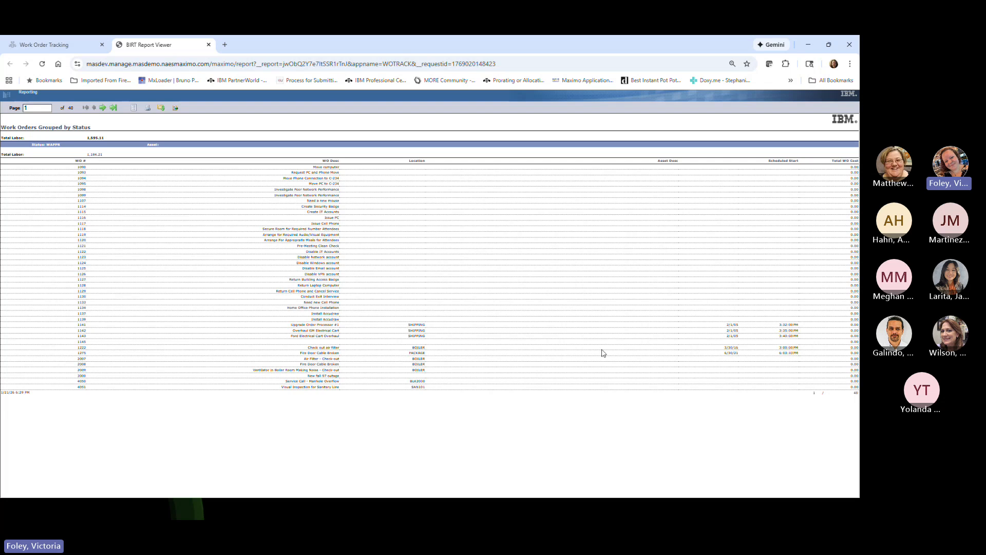
- Page through the report to page 9 to check the asset groups and their labor totals, and close the report
left_click(103, 109)
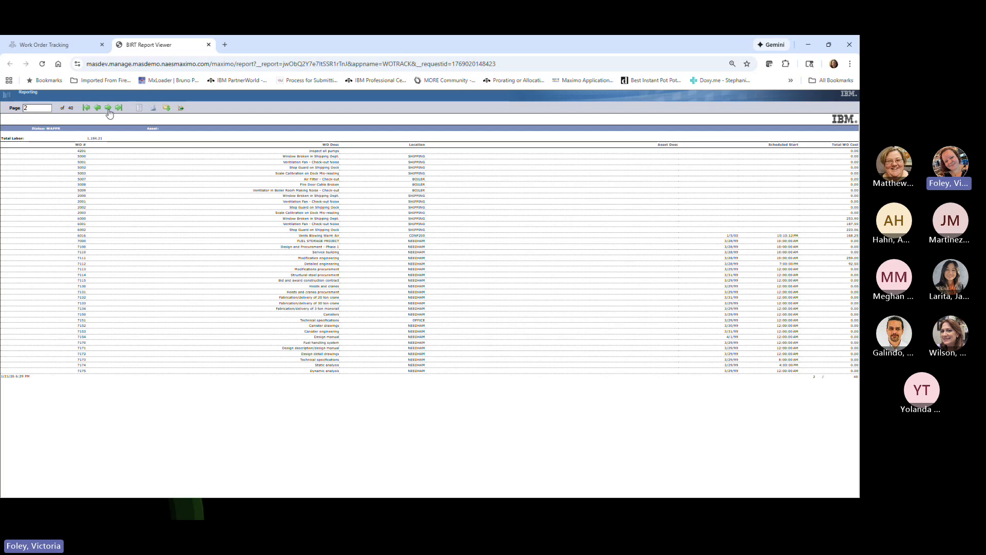
left_click(107, 110)
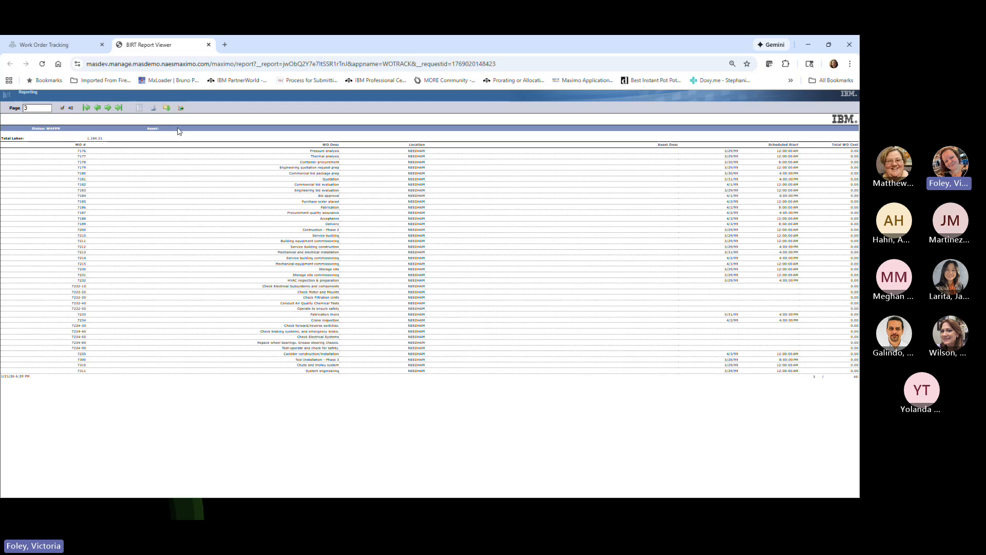
left_click(108, 109)
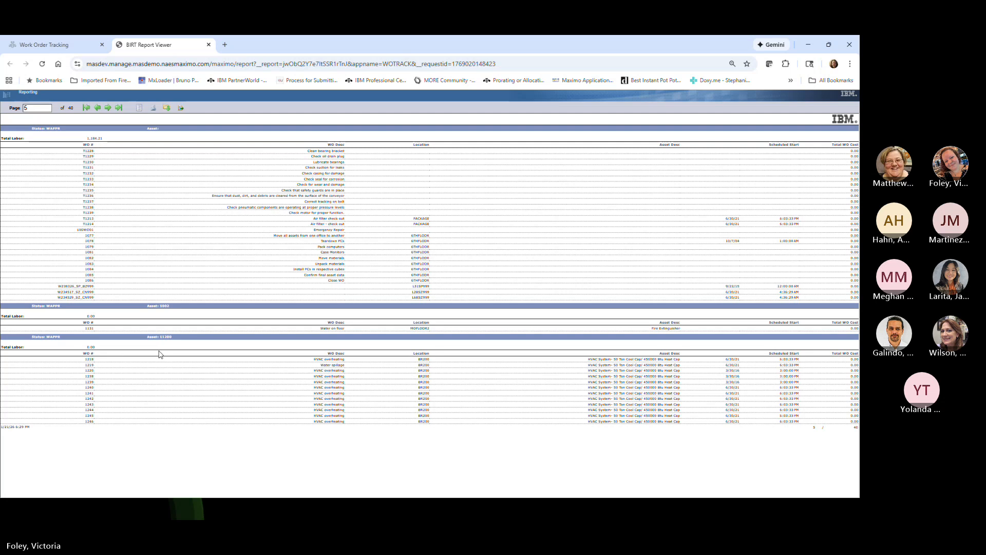
left_click(108, 108)
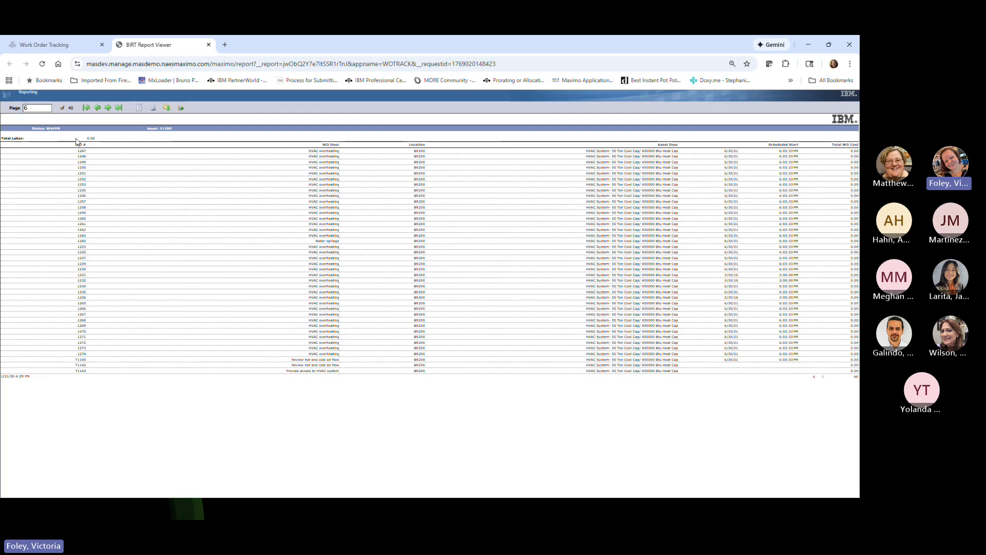
left_click(108, 108)
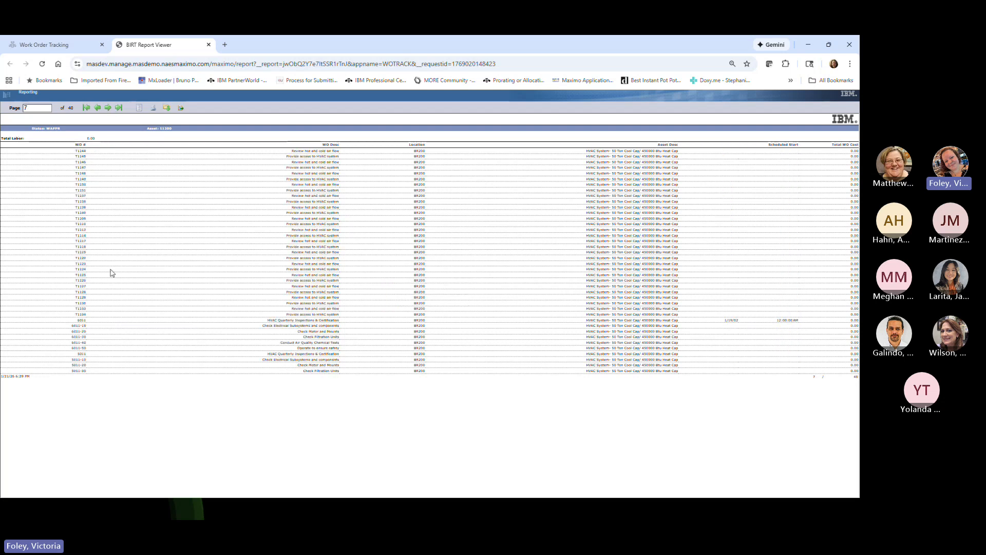
left_click(108, 108)
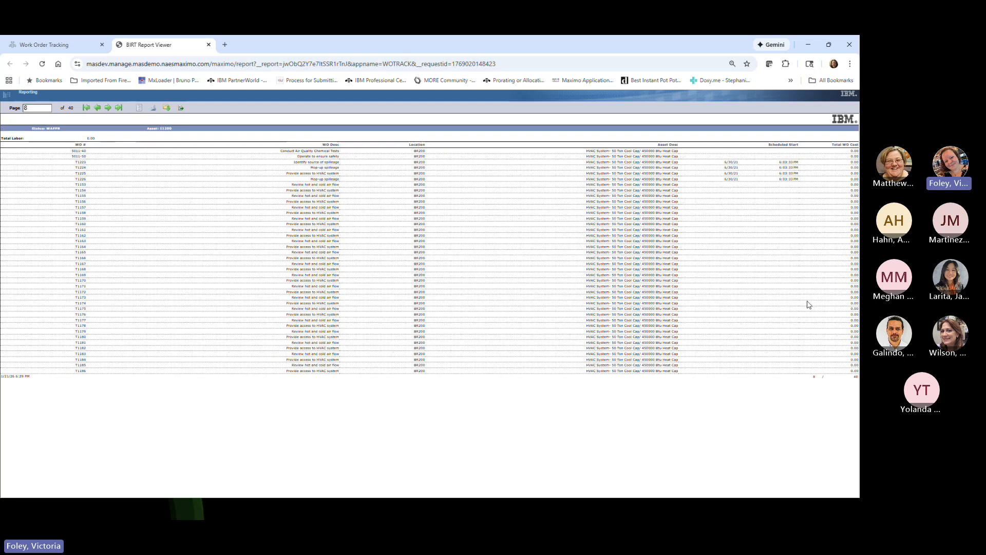
left_click(108, 109)
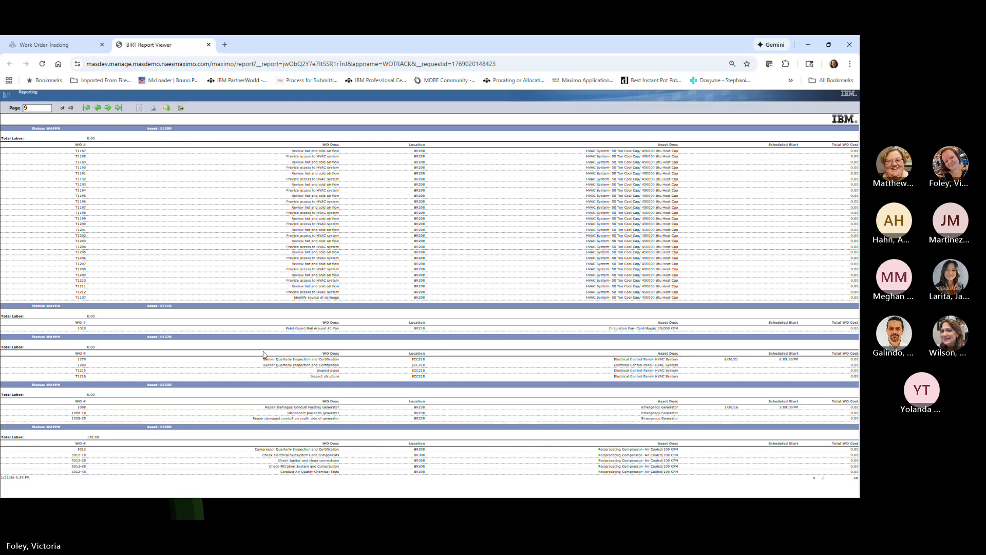
left_click(209, 45)
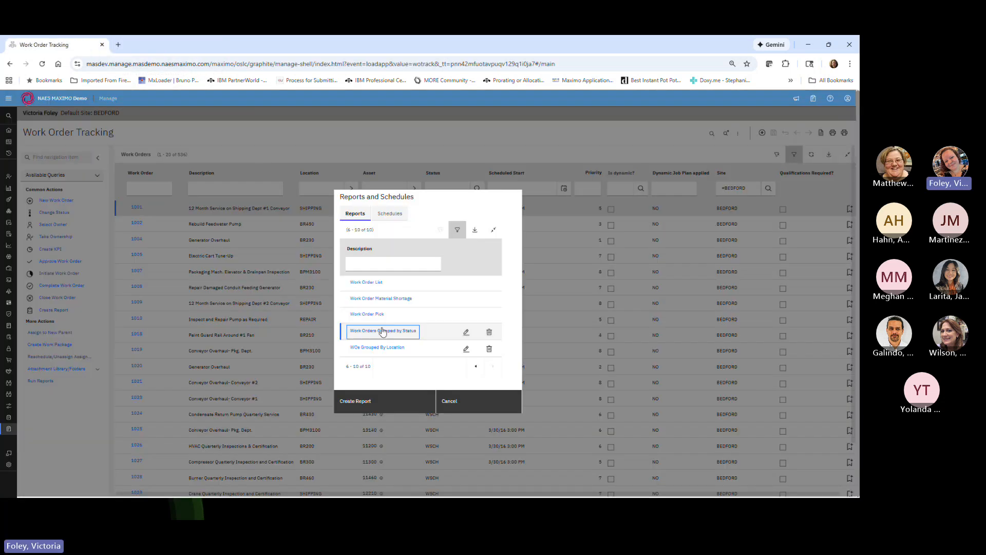
- Rerun the Work Orders Grouped by Status report for status INPRG, view its second page and close it
left_click(365, 334)
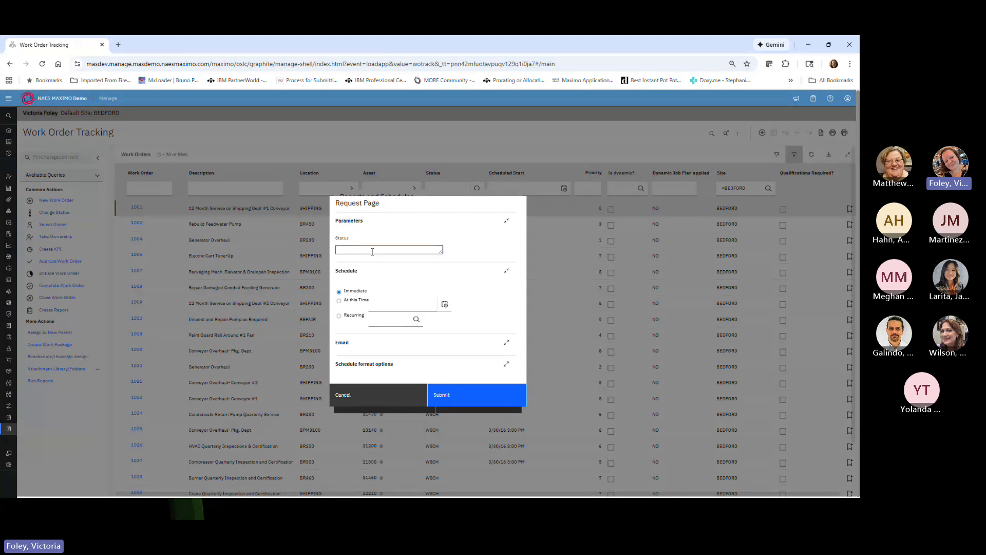
type("INPRG,")
left_click(441, 394)
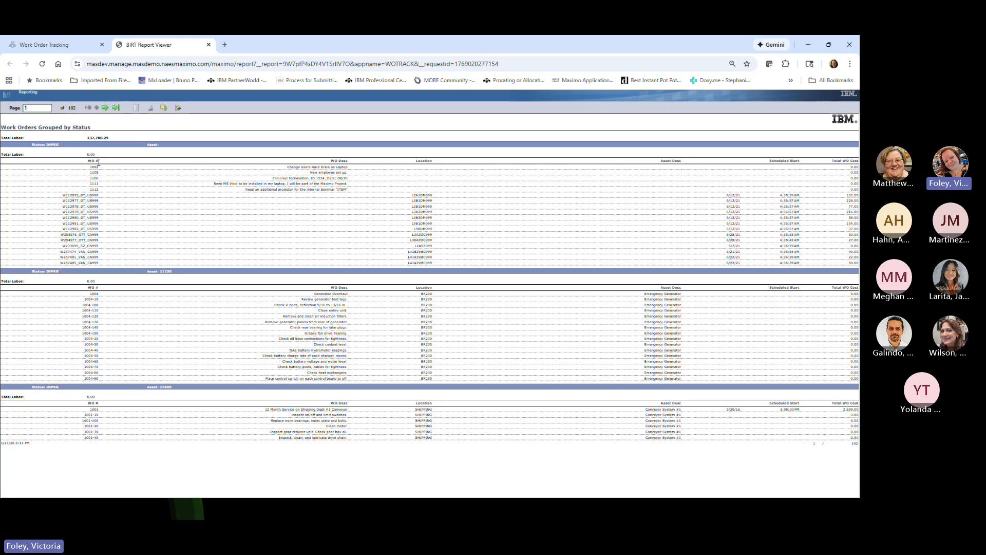
left_click(105, 110)
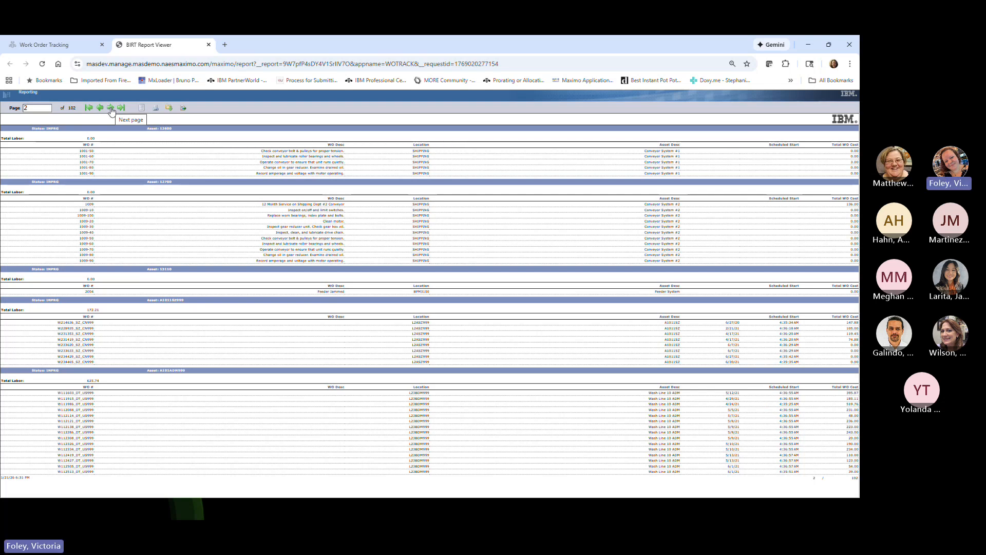
left_click(208, 44)
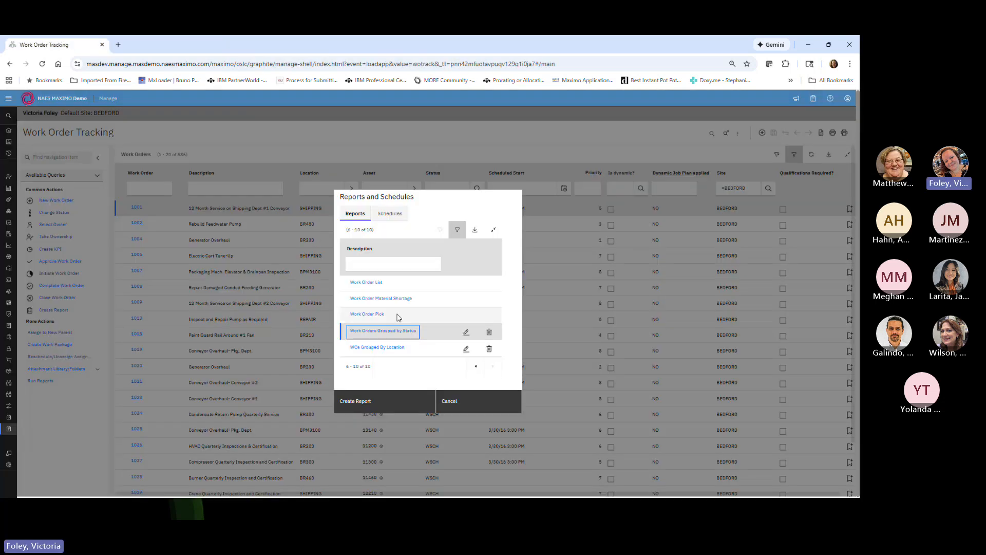
- Run the Work Orders Grouped by Status report immediately for status COMP, page through to page 5 and close it
left_click(379, 333)
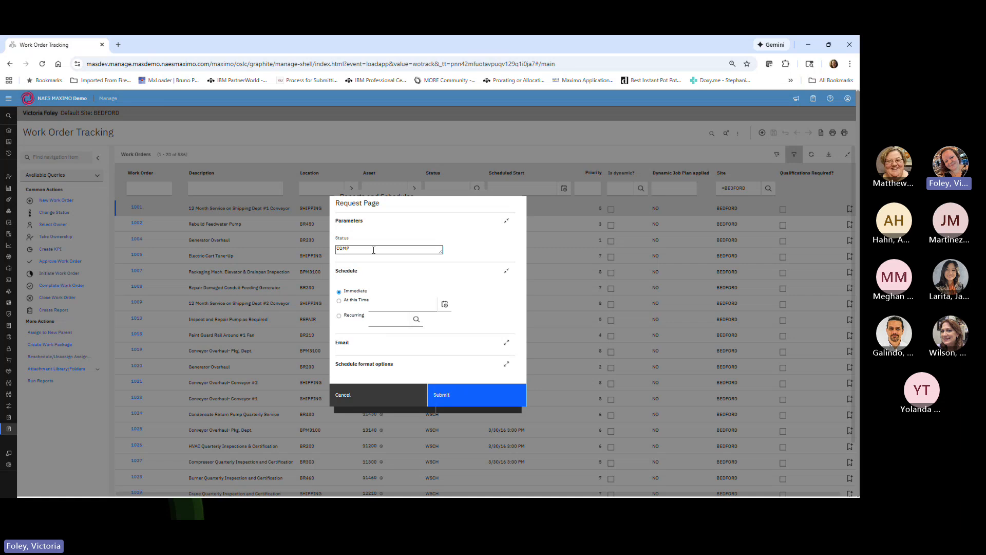
left_click(446, 397)
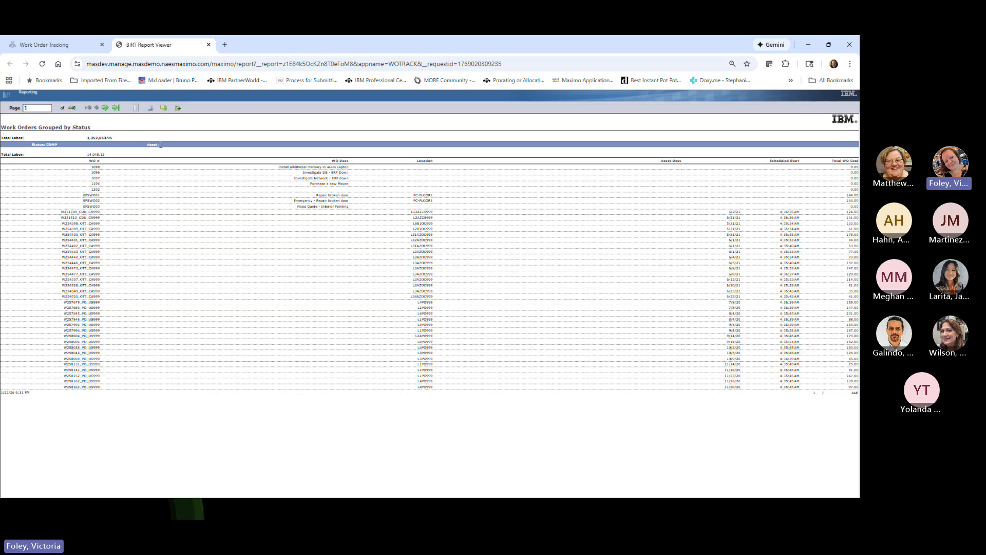
left_click(103, 107)
left_click(111, 109)
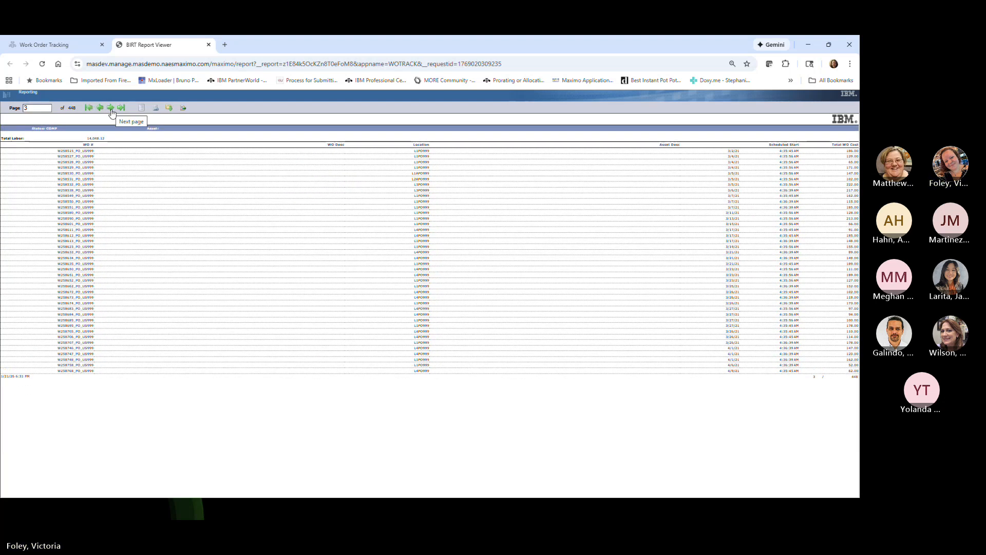
left_click(111, 109)
left_click(111, 108)
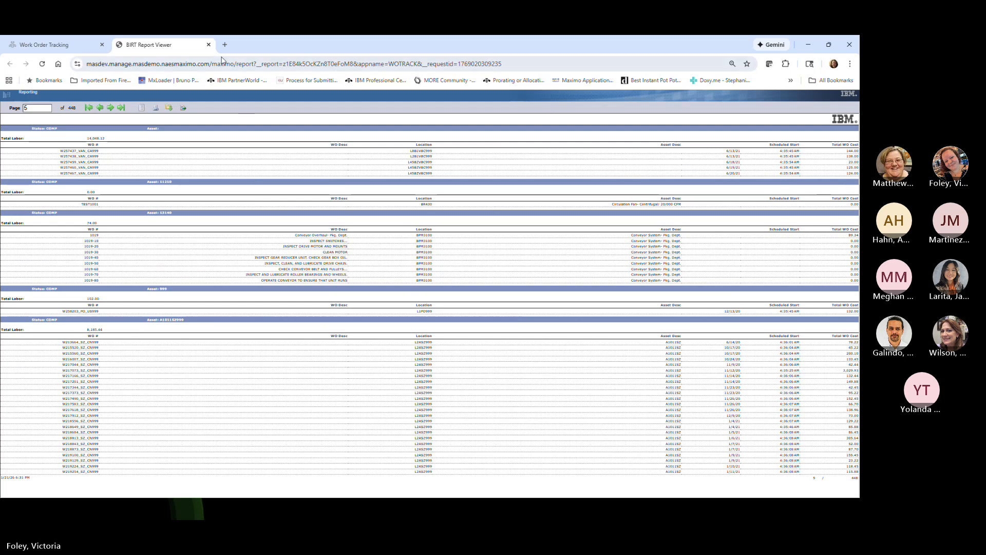
left_click(209, 45)
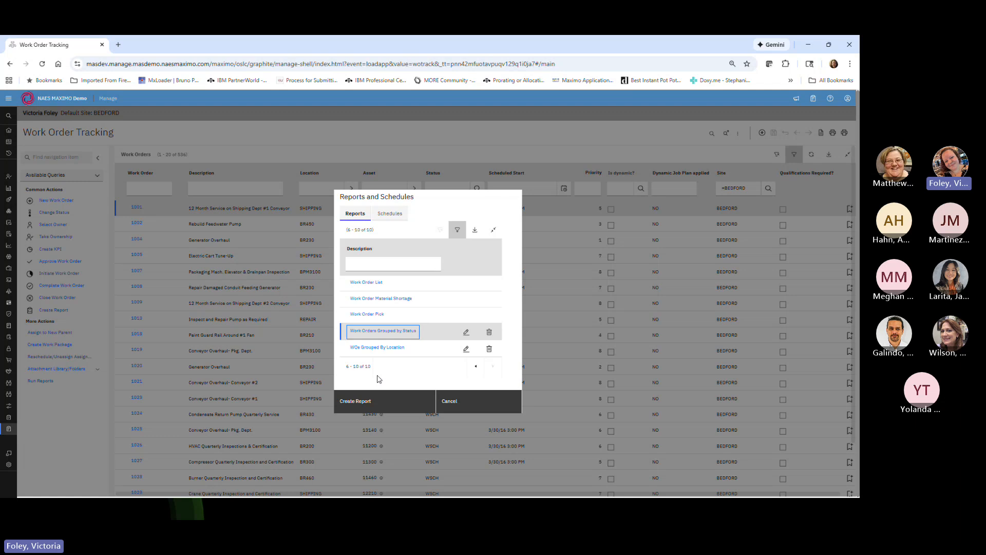
- Open the saved Work Orders Grouped by Status report for editing, review its selected fields and calculated expression, and cancel
left_click(466, 334)
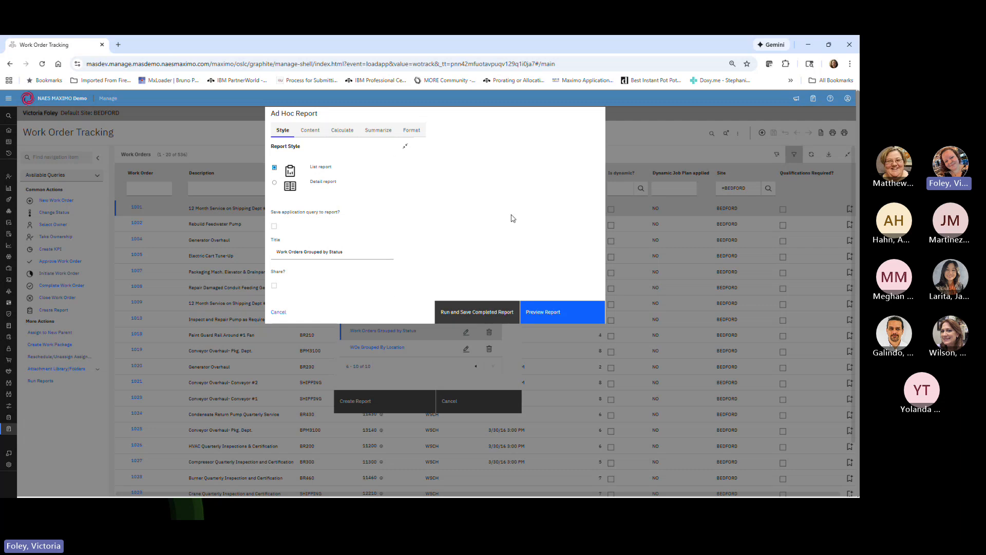
left_click(310, 132)
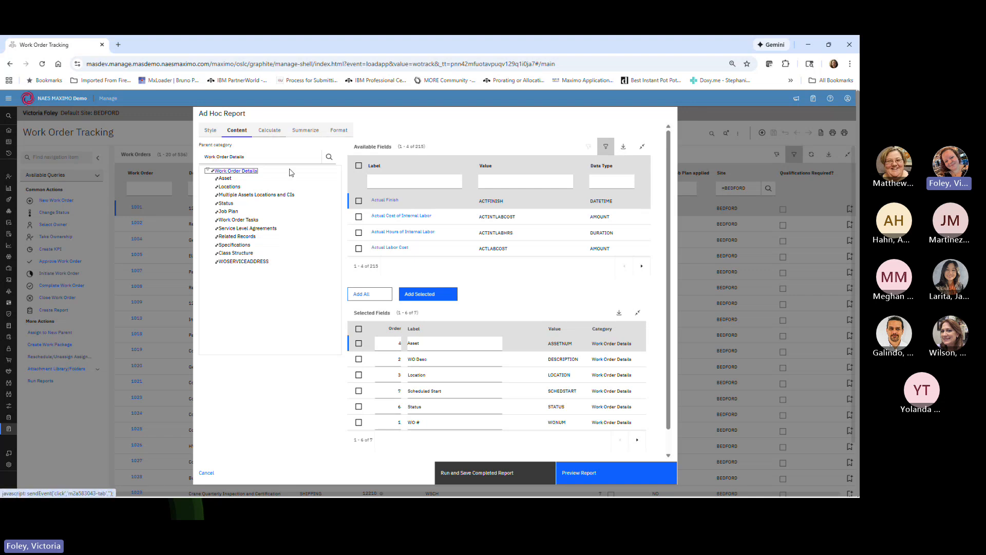
left_click(269, 130)
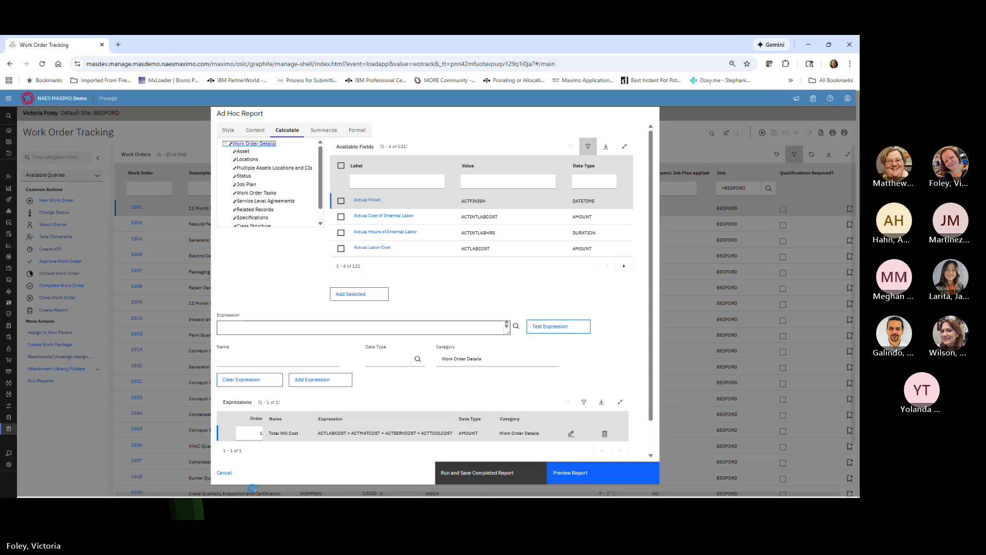
left_click(227, 473)
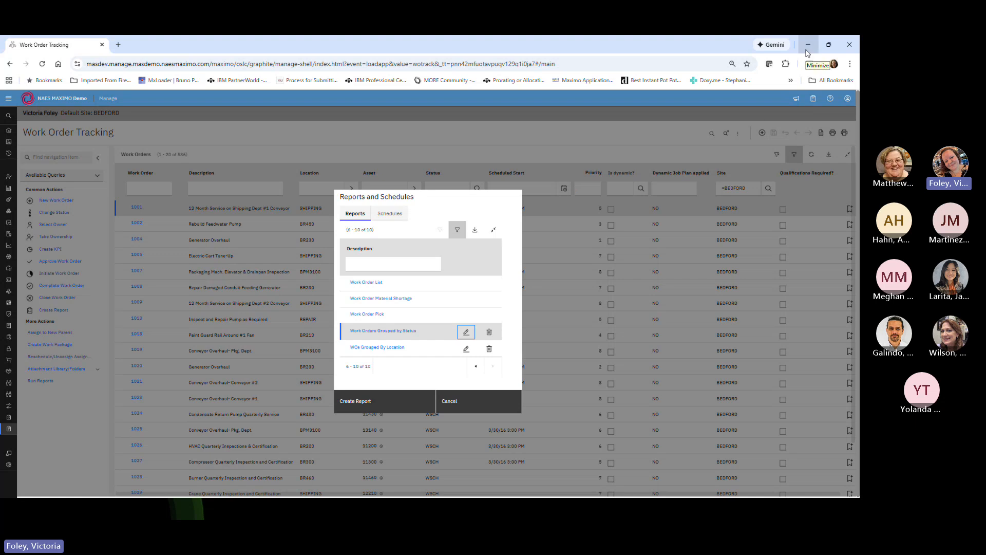
- Minimize the browser to return to the slide show and advance to the Questions slide
left_click(808, 46)
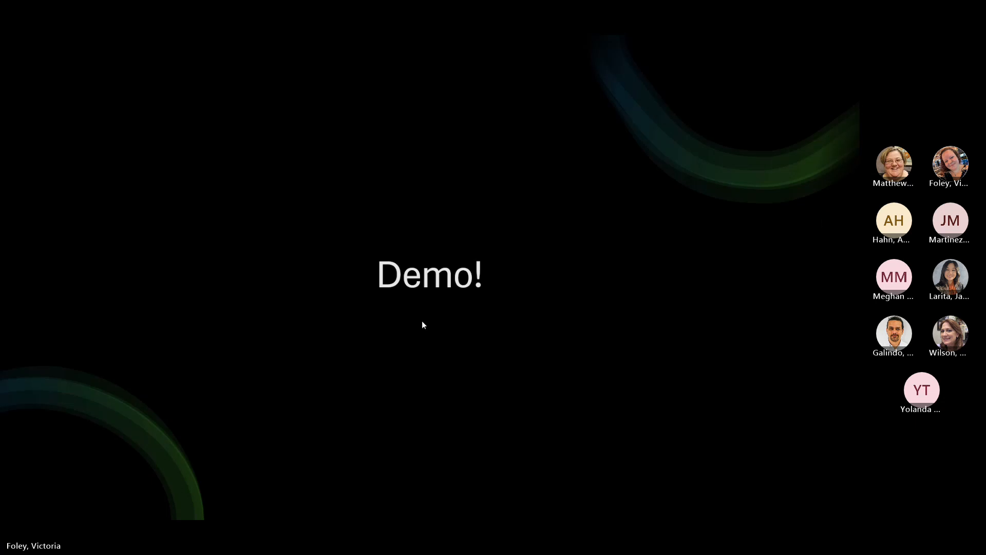
left_click(25, 510)
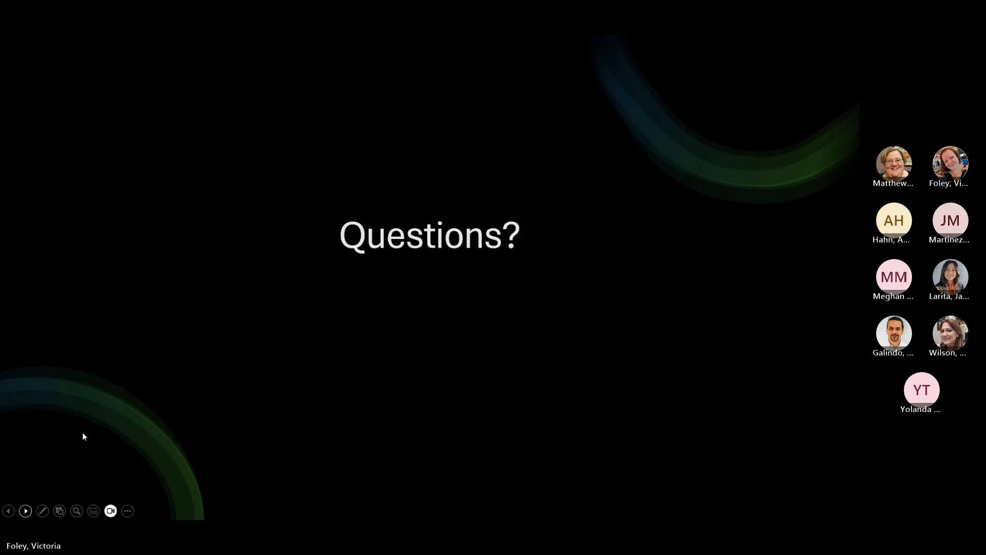